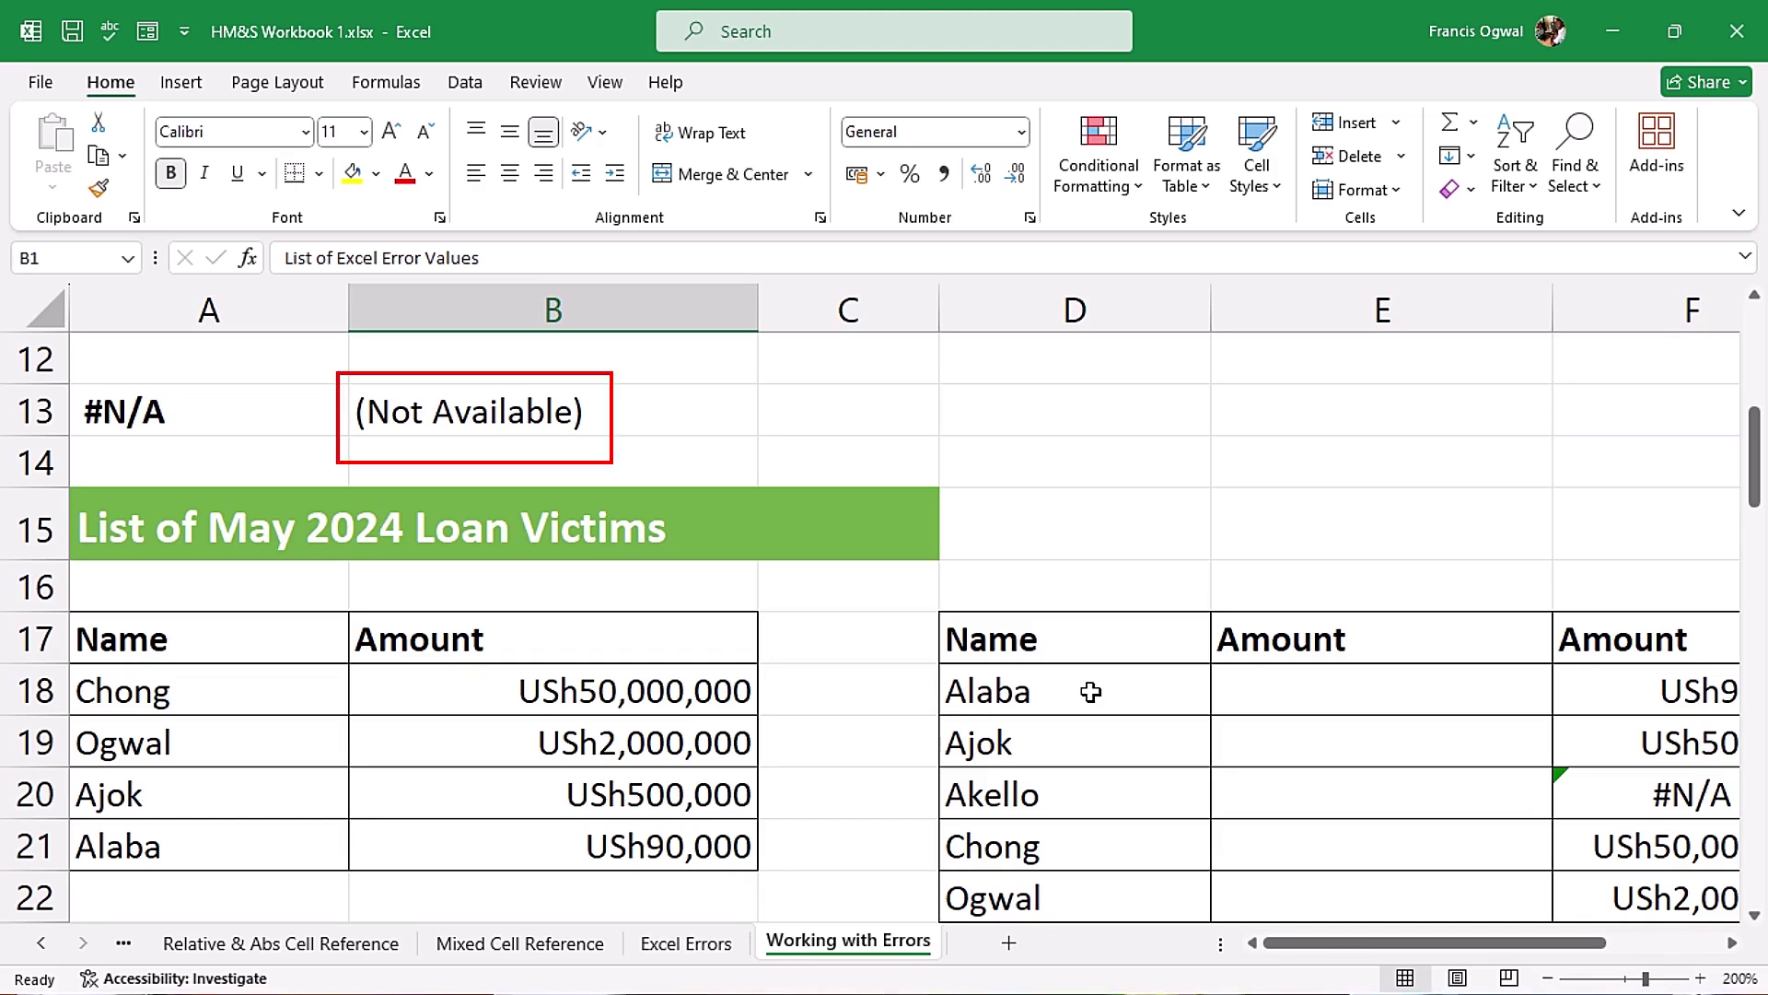
# Begin a VLOOKUP formula in E18 with D18 as the lookup value and the absolute range $A$18:$B$21 as the table array.
pyautogui.click(1289, 691)
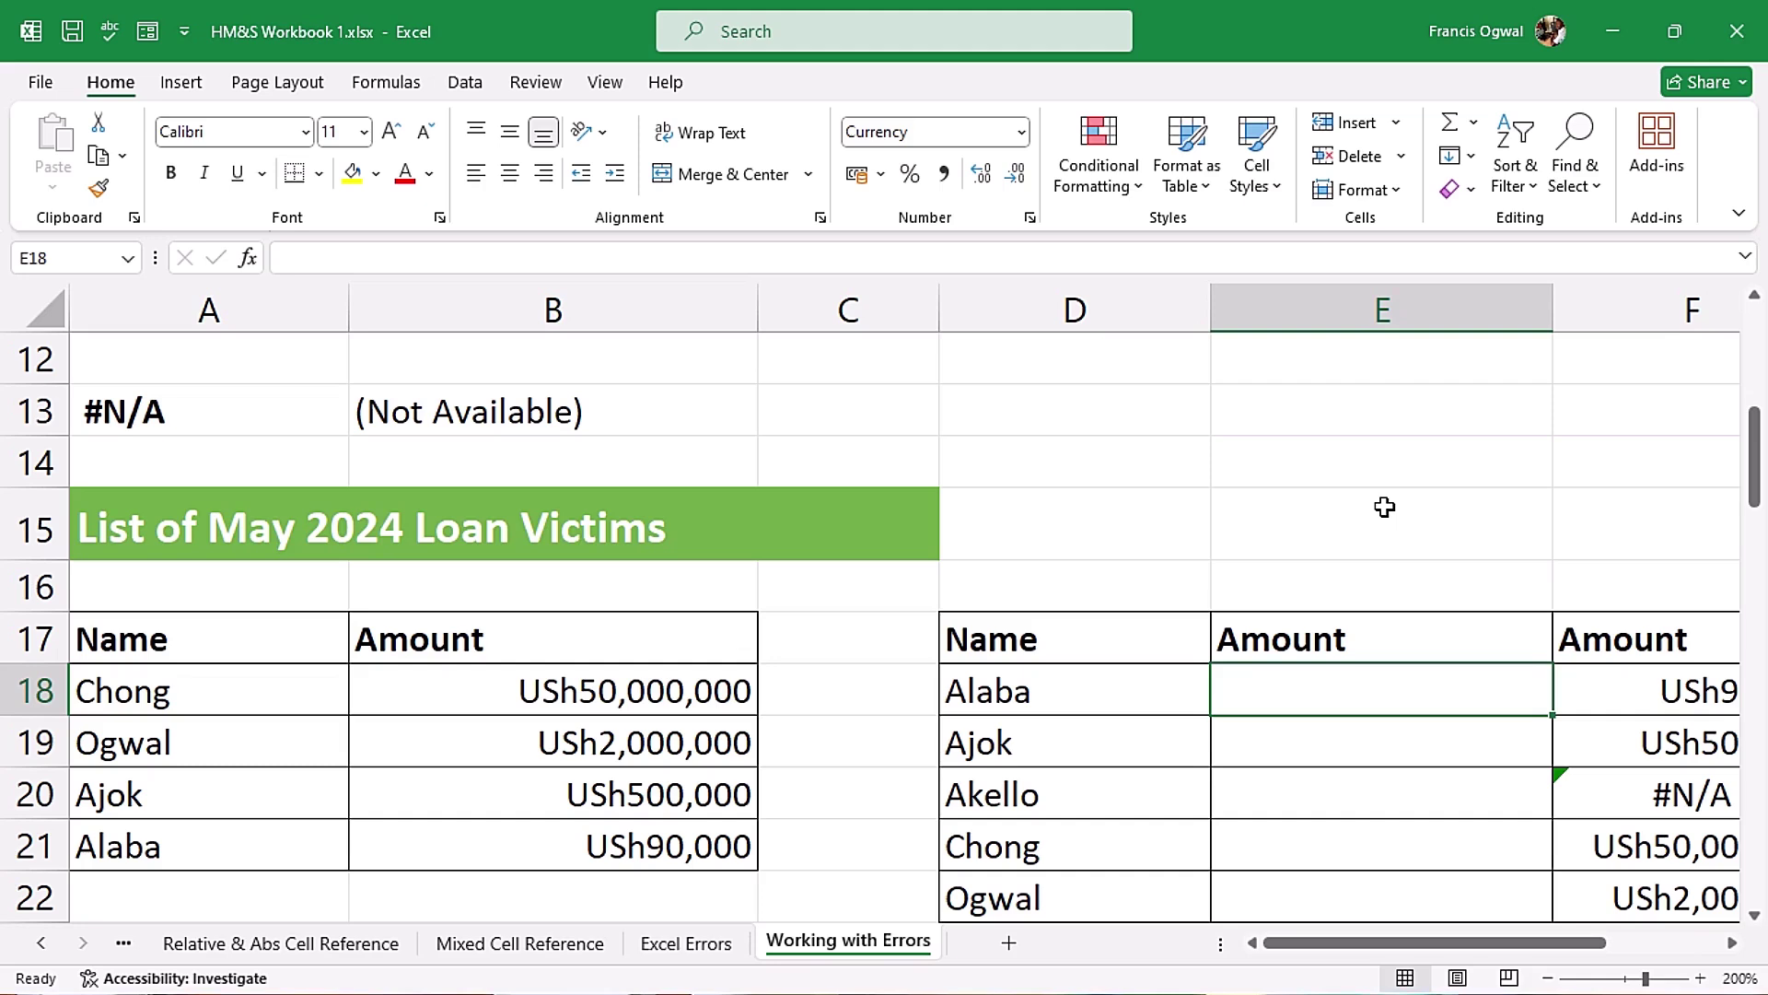
pyautogui.write('=vl')
pyautogui.press('Tab')
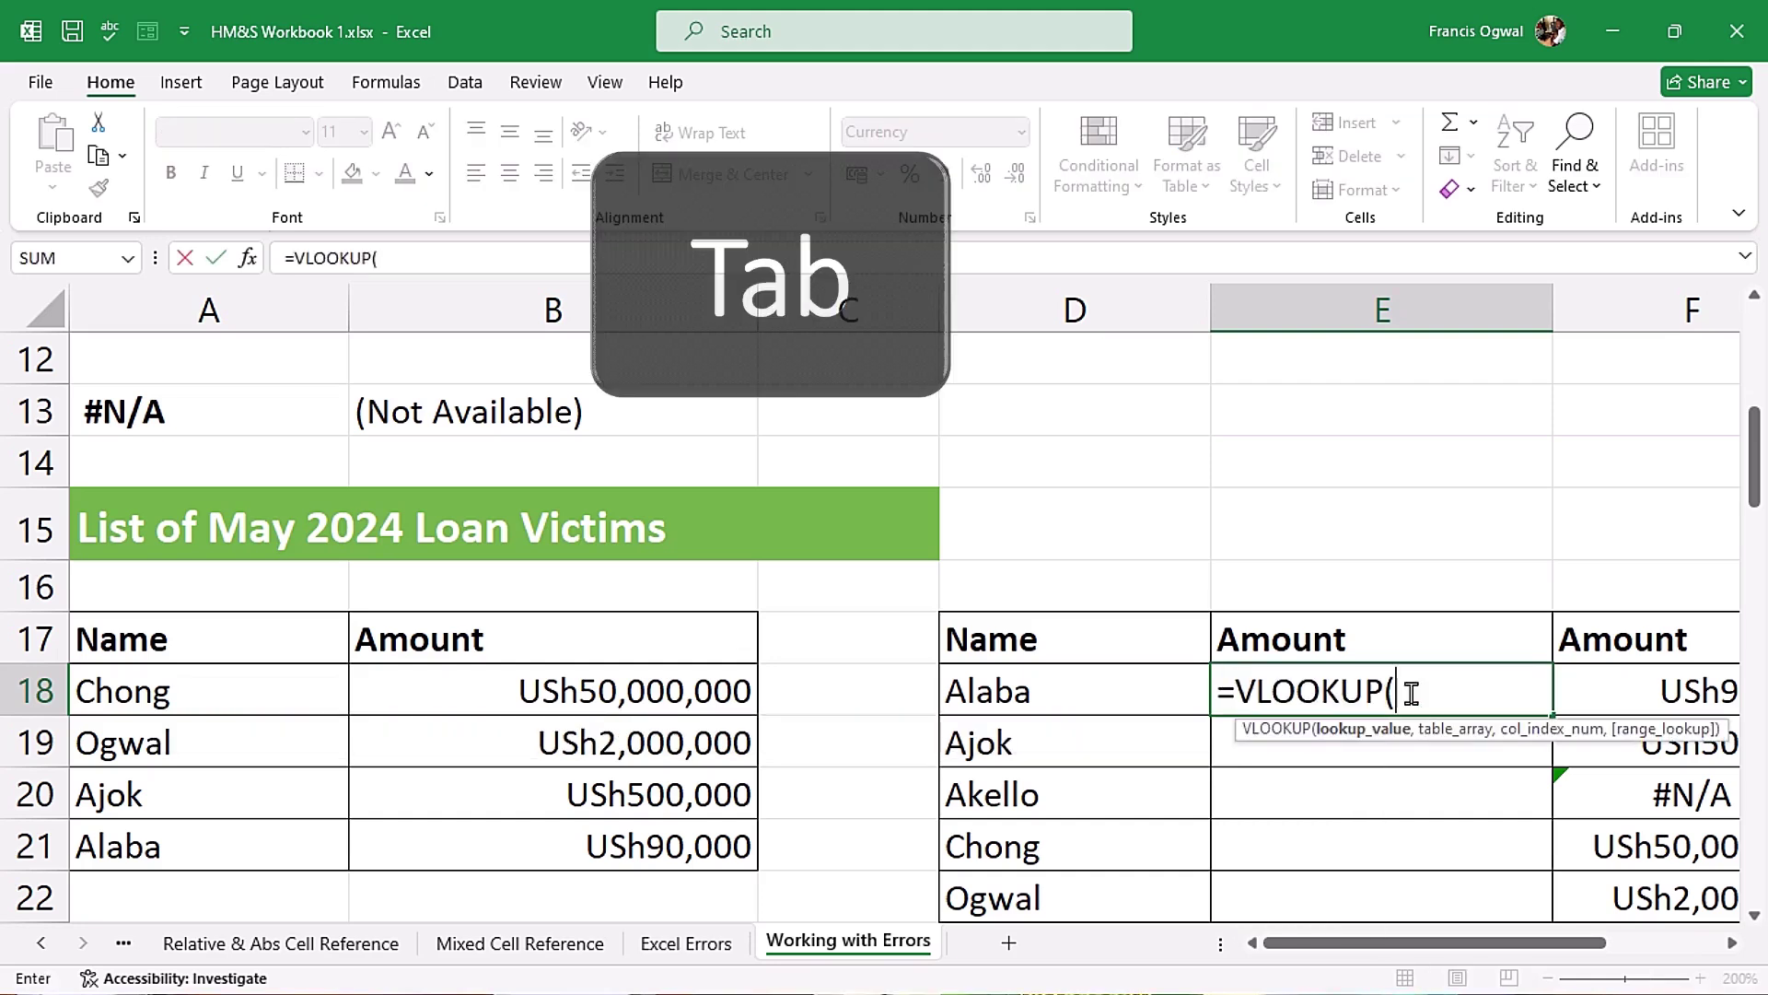
pyautogui.click(1096, 692)
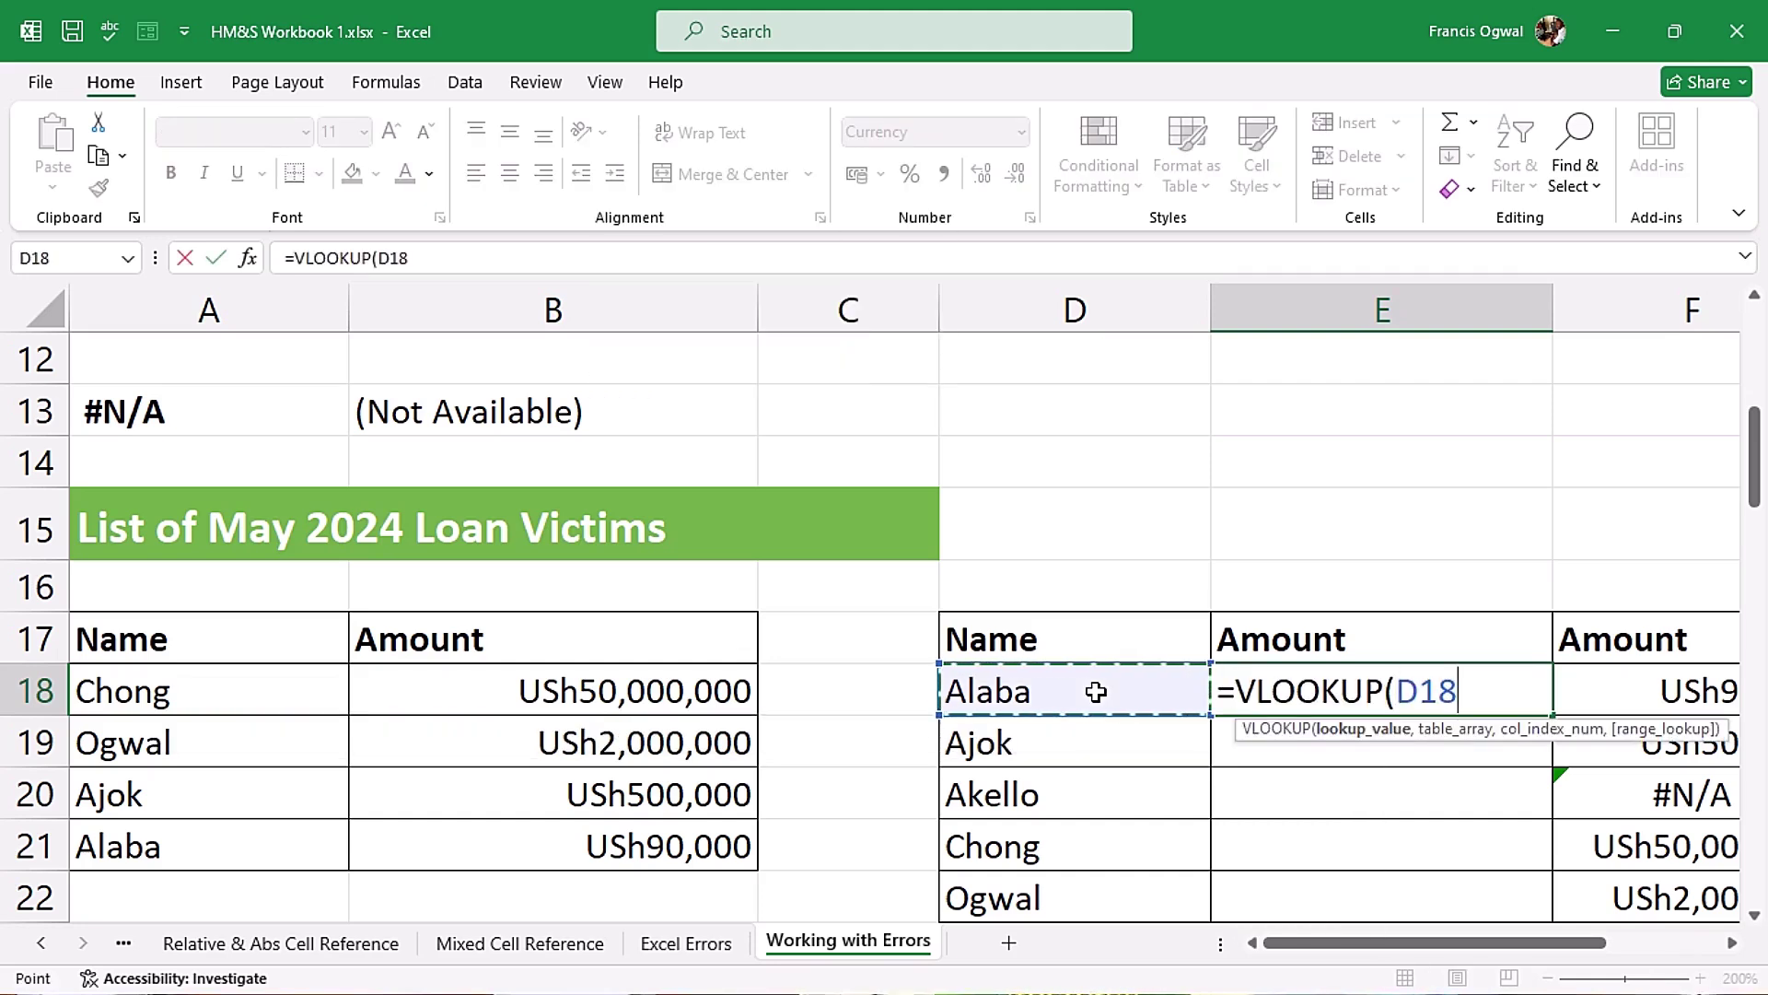
pyautogui.write(',')
pyautogui.moveTo(343, 705); pyautogui.dragTo(636, 852)
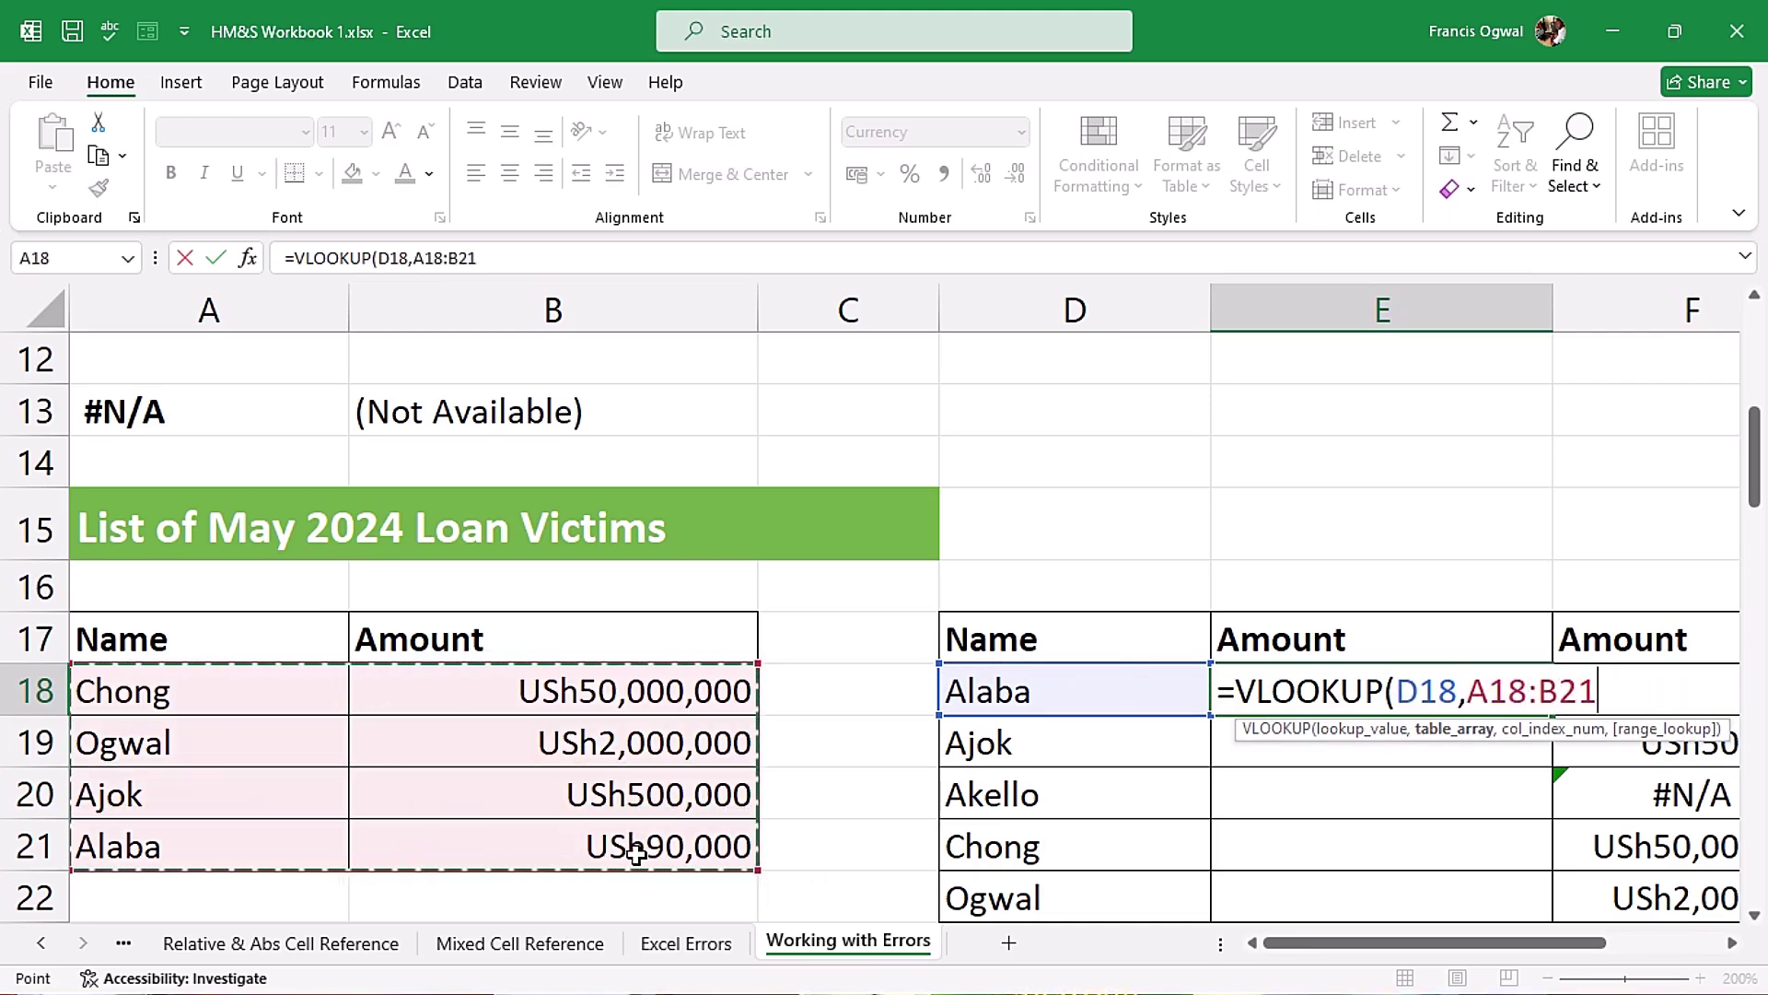
pyautogui.press('F4')
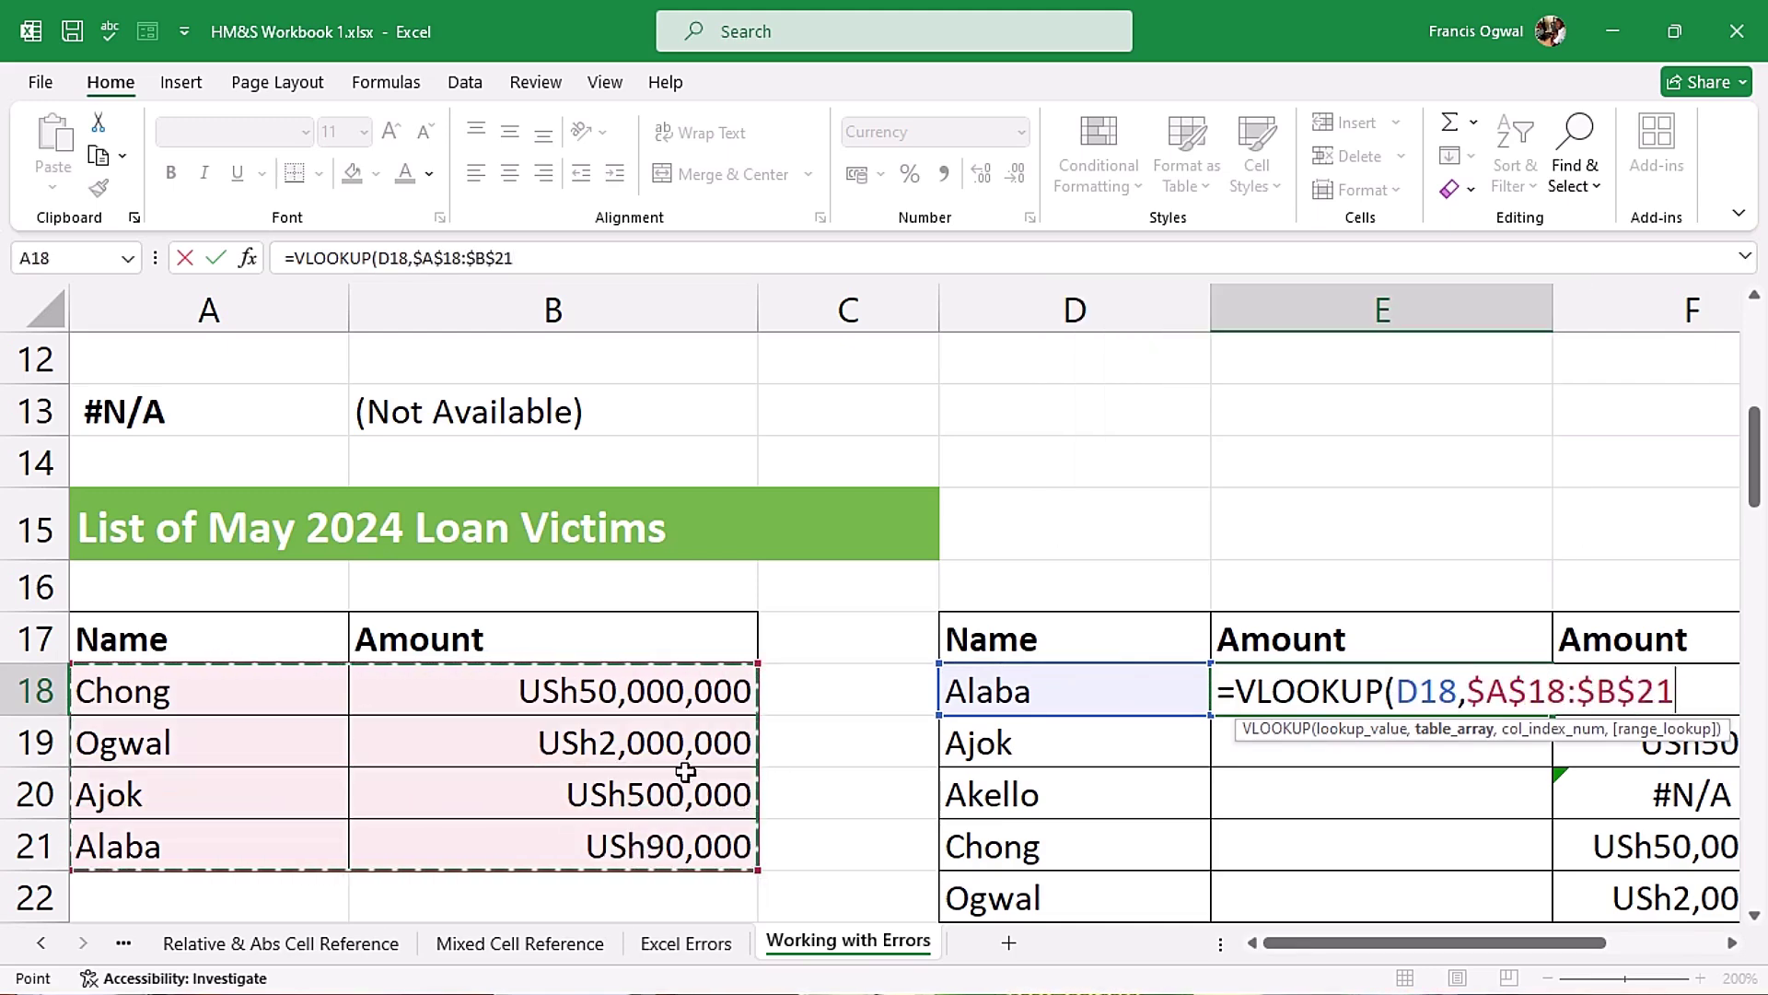
# Complete the E18 VLOOKUP with column index 2 and FALSE for an exact match, and fill it down to E22.
pyautogui.write(',')
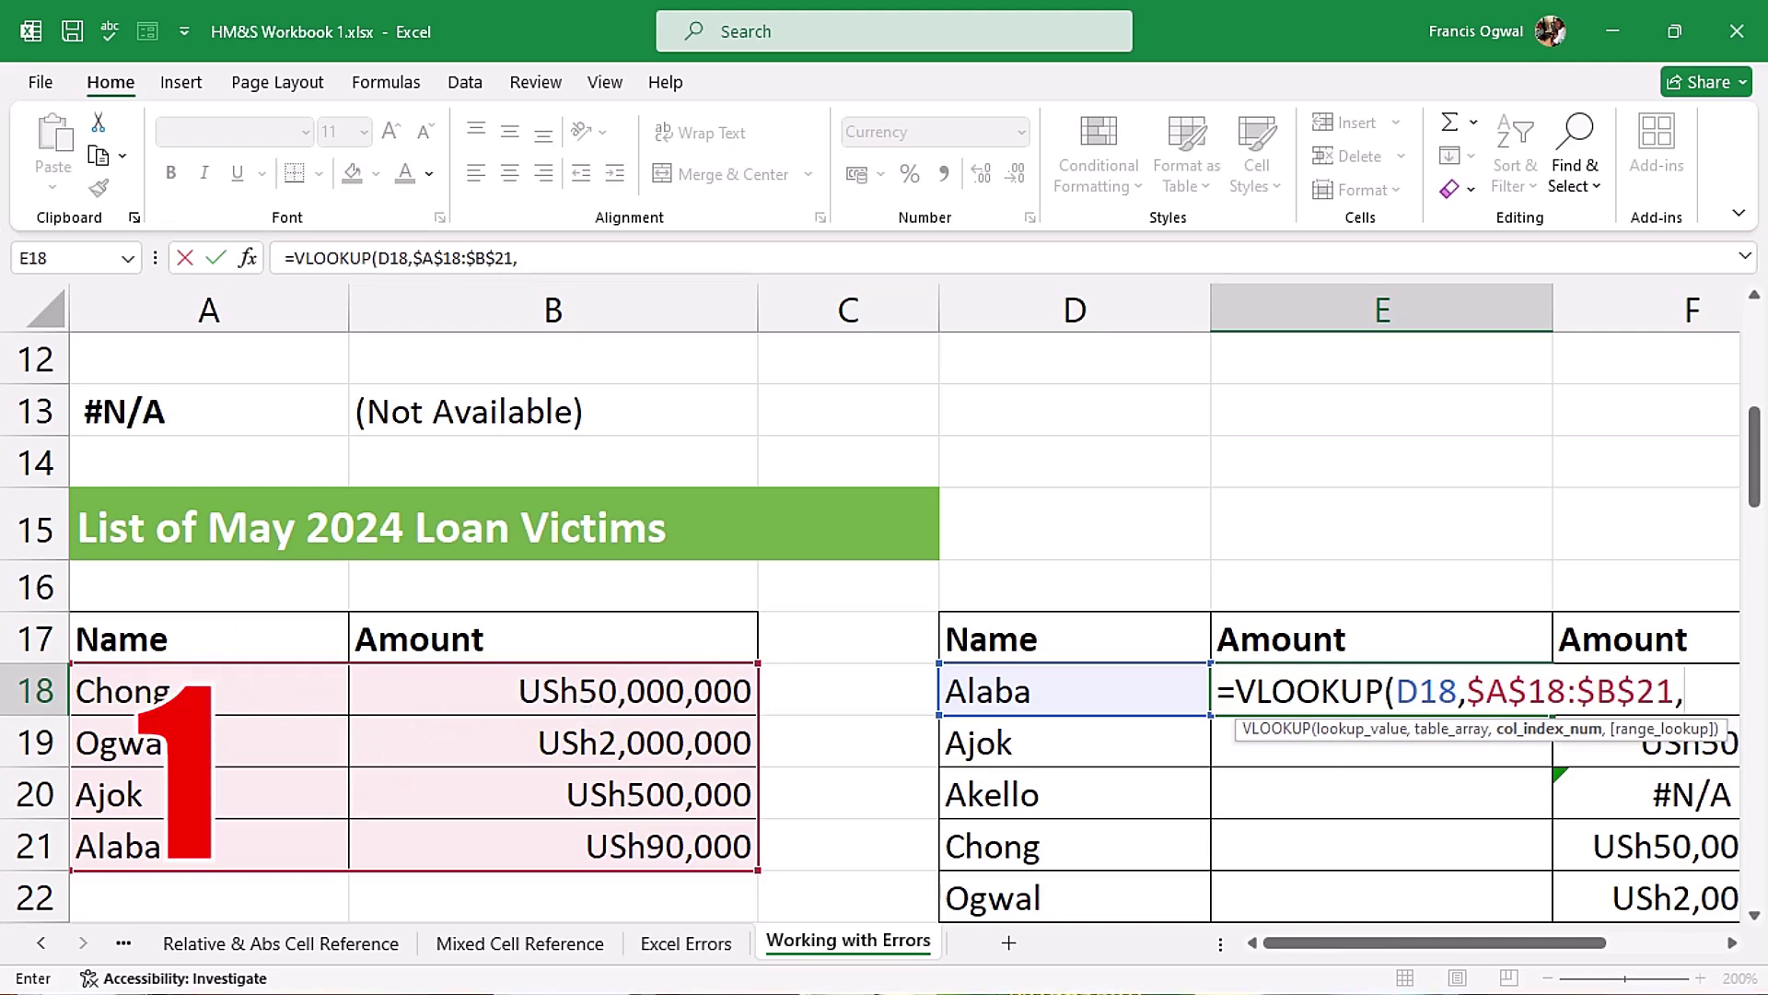
pyautogui.write('2,')
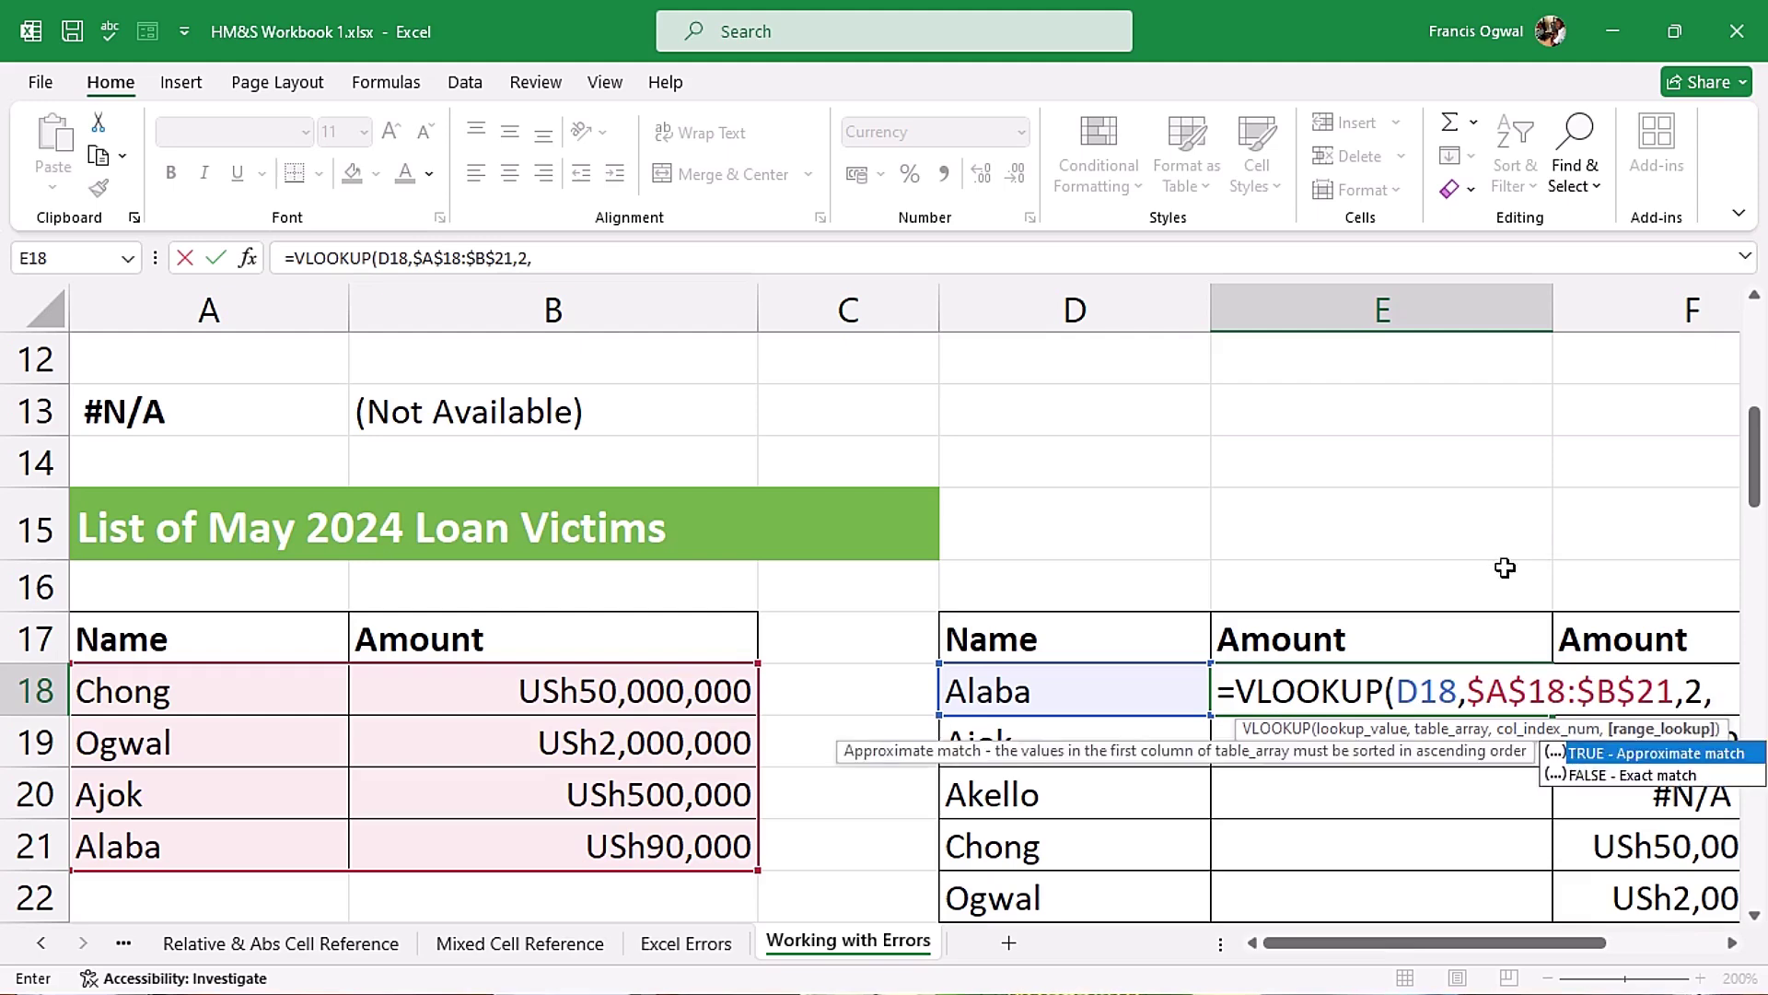
pyautogui.press('Tab')
pyautogui.write(')')
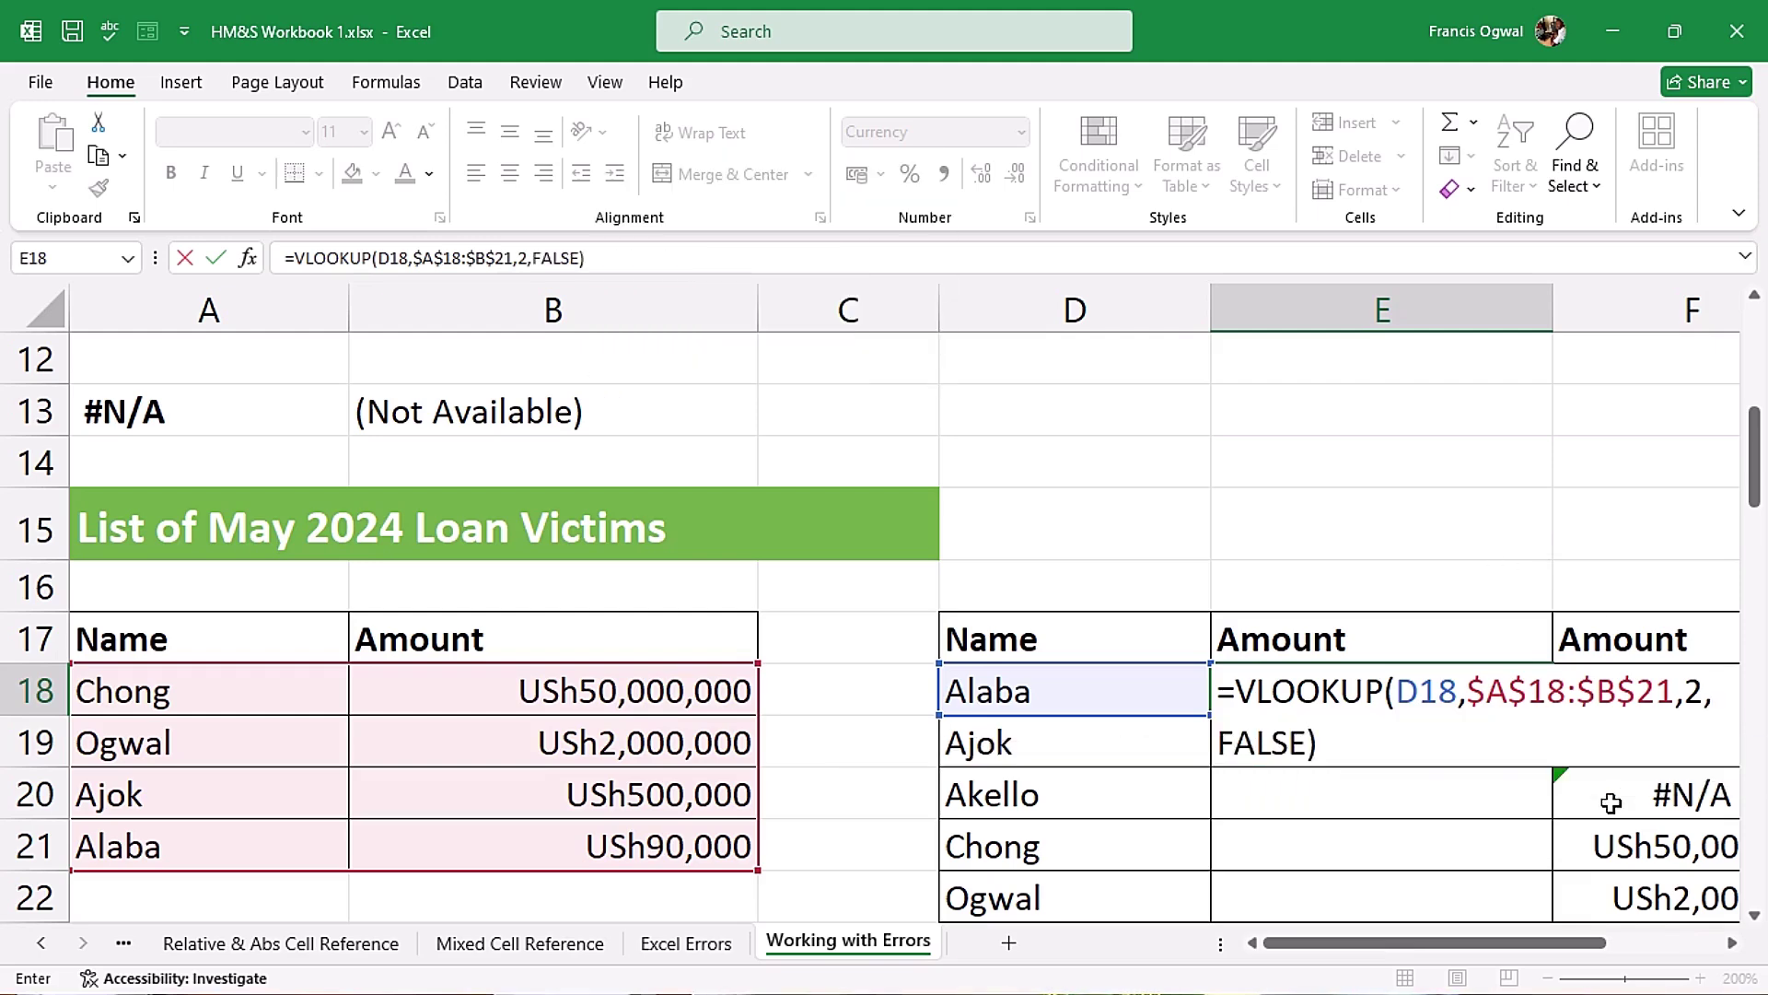
pyautogui.hotkey('ctrl', 'Return')
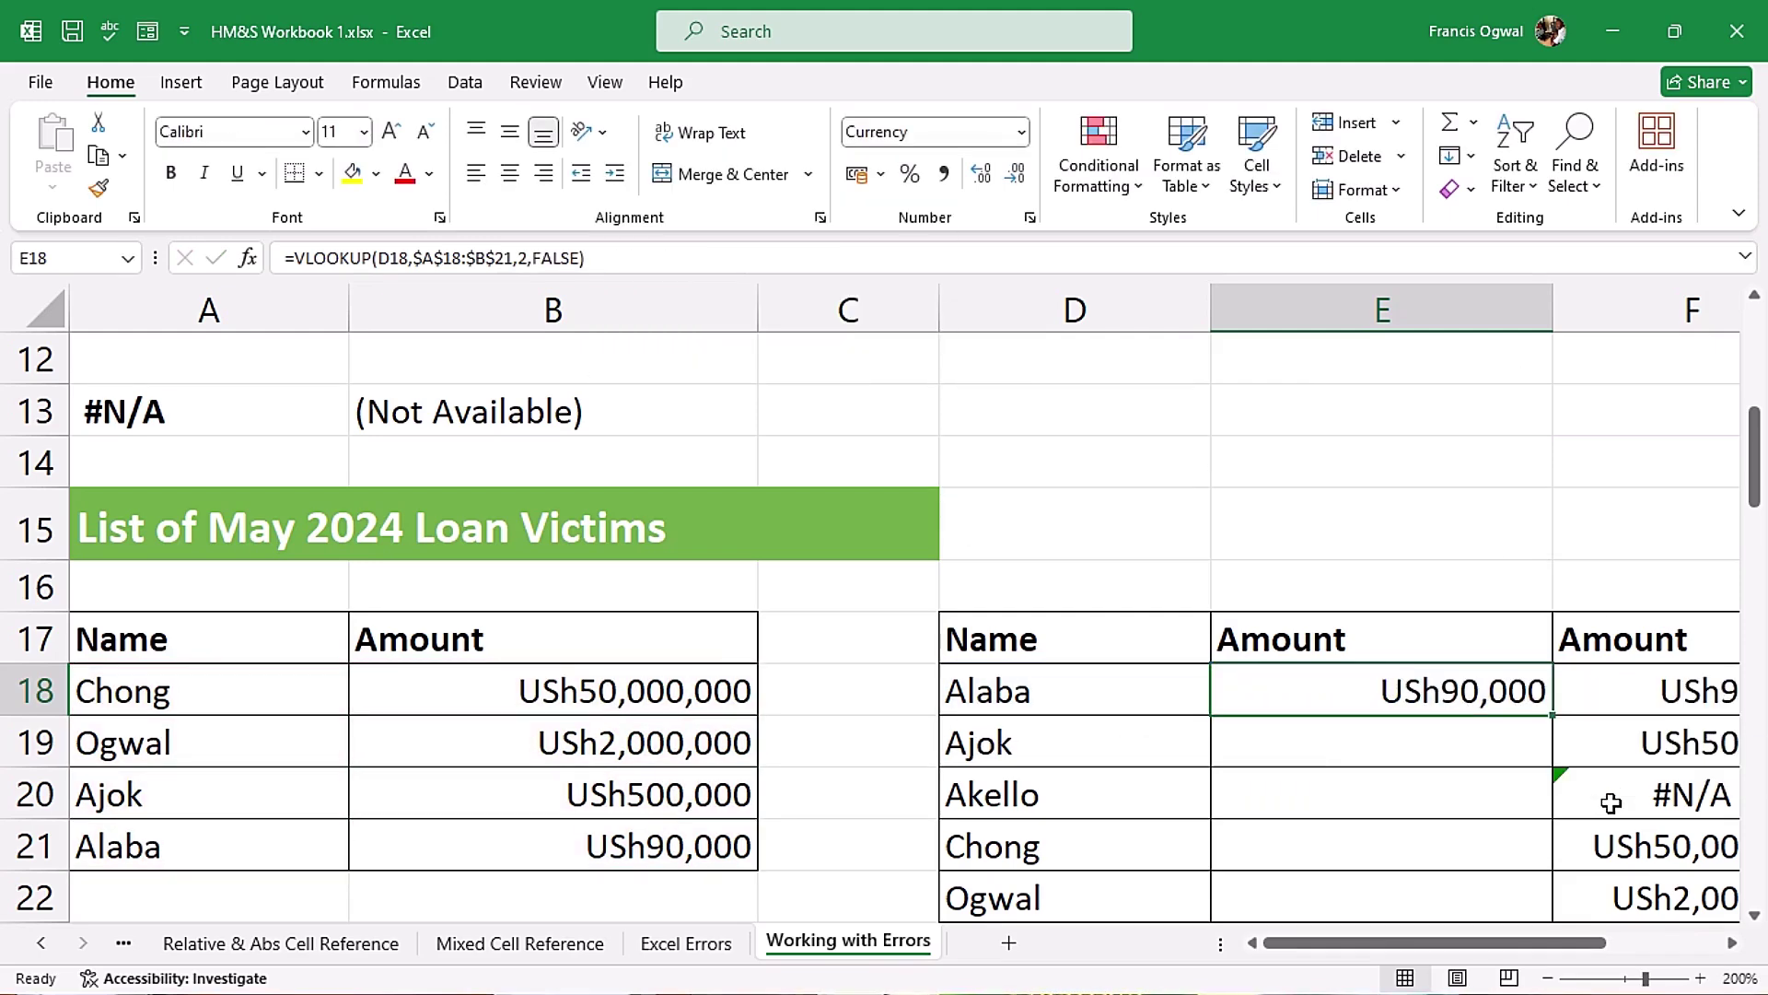
pyautogui.moveTo(1553, 715); pyautogui.dragTo(1556, 912)
# Examine the #N/A result in E20 by comparing the name in D20 with the source table A17:B21.
pyautogui.click(1409, 792)
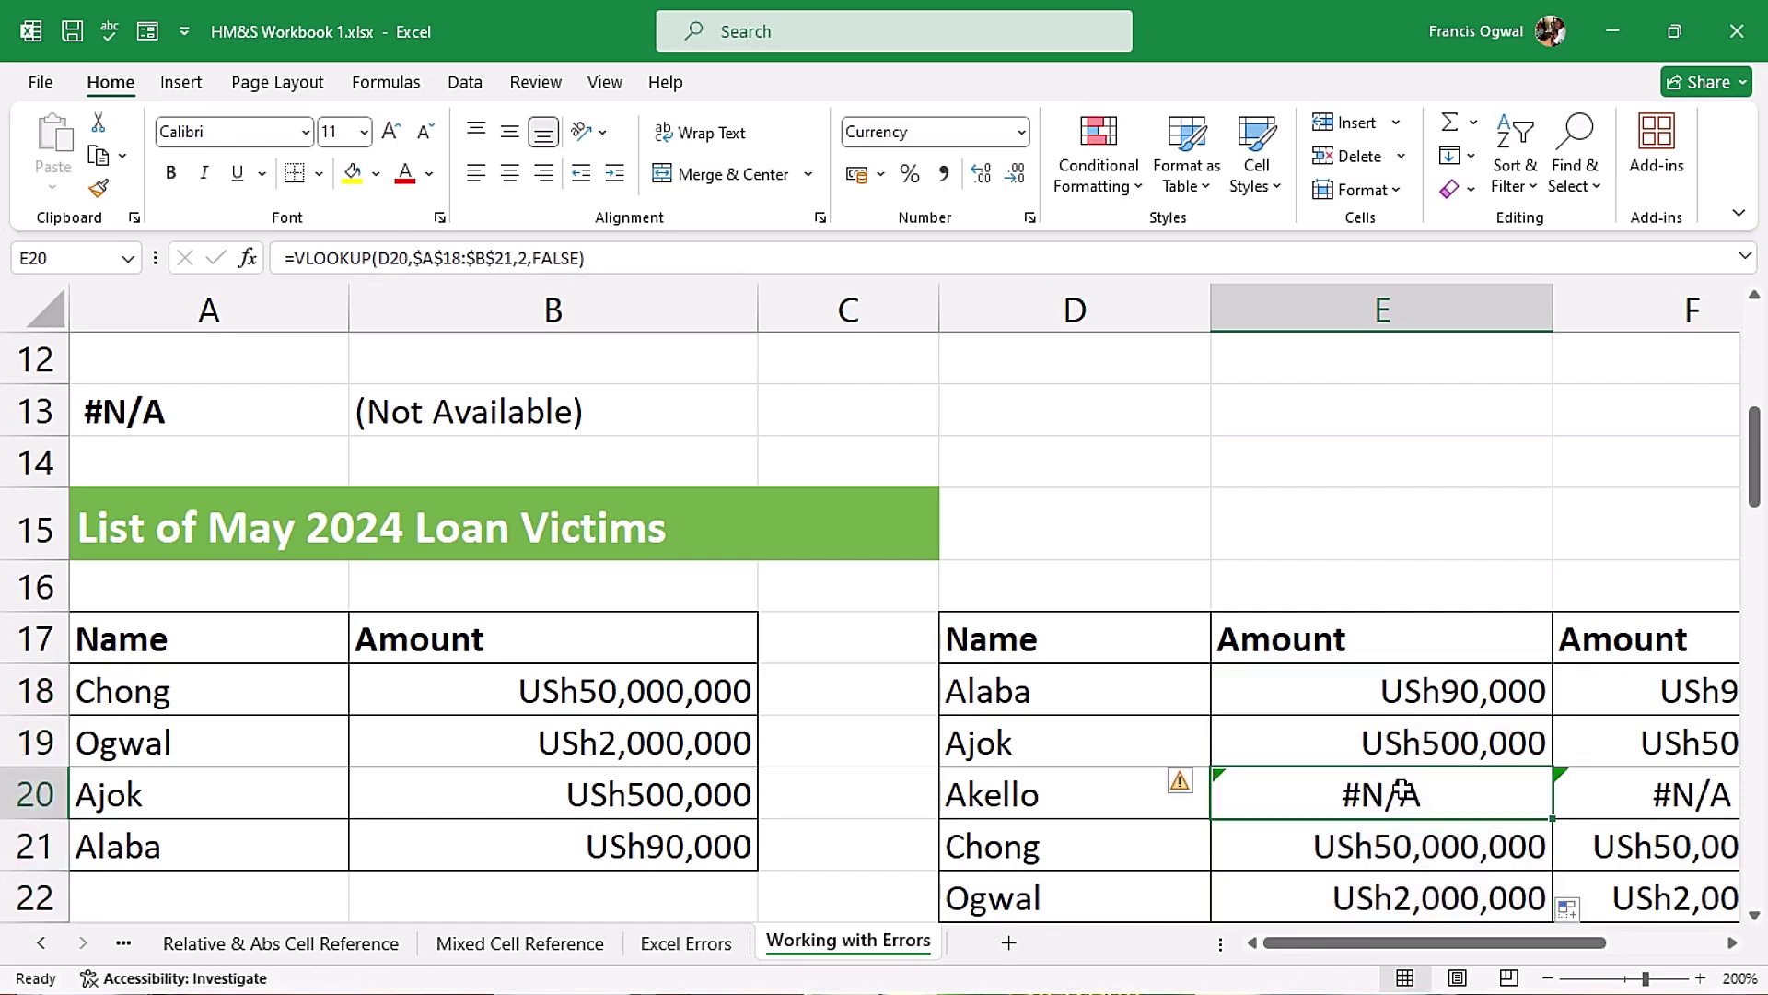
pyautogui.click(1053, 746)
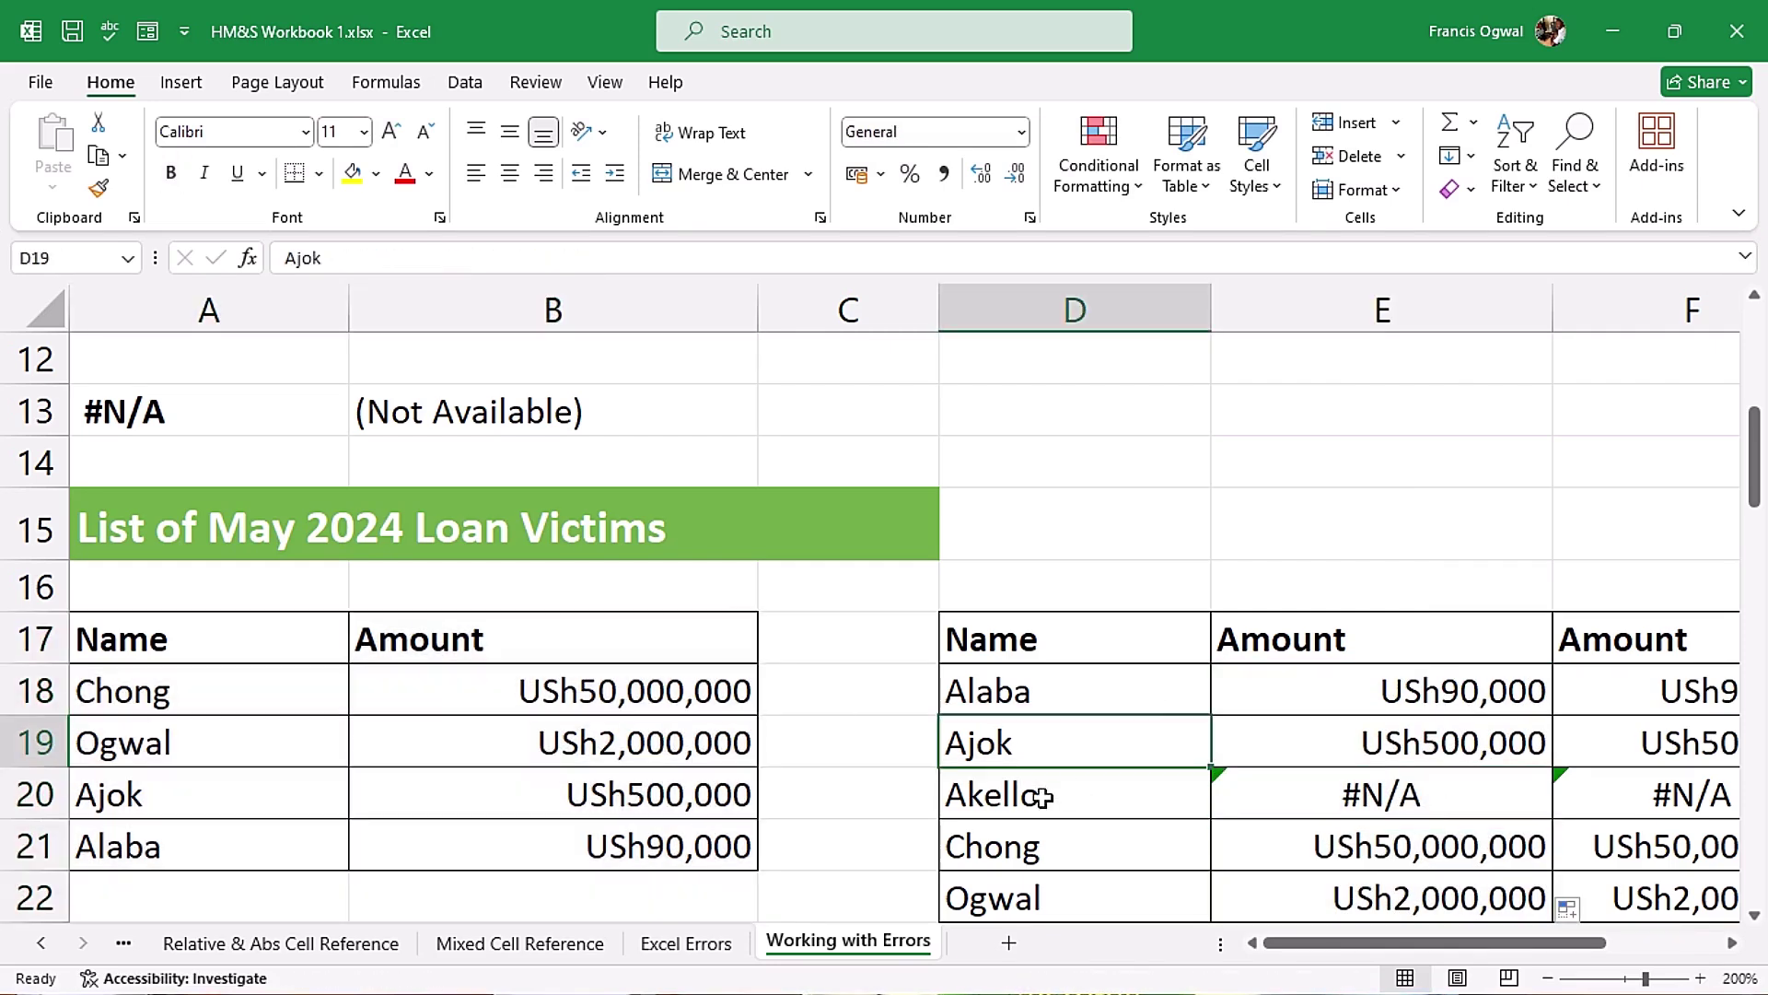
pyautogui.click(1104, 795)
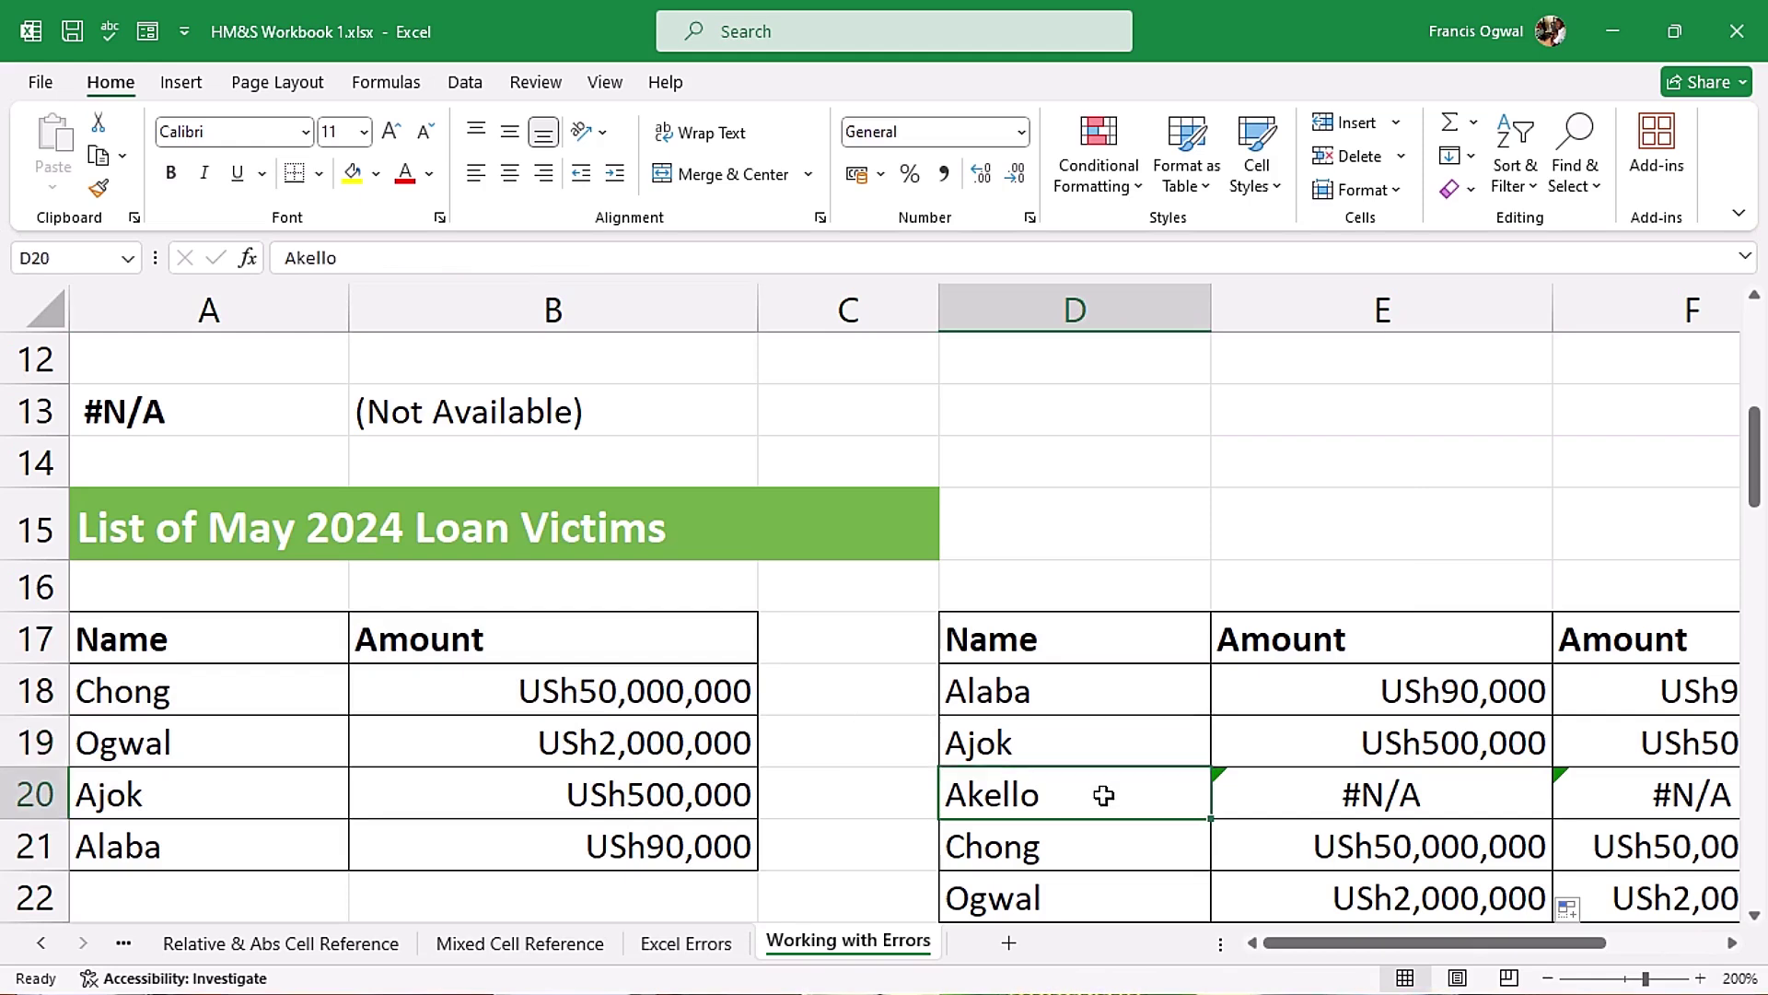
pyautogui.moveTo(241, 634); pyautogui.dragTo(645, 845)
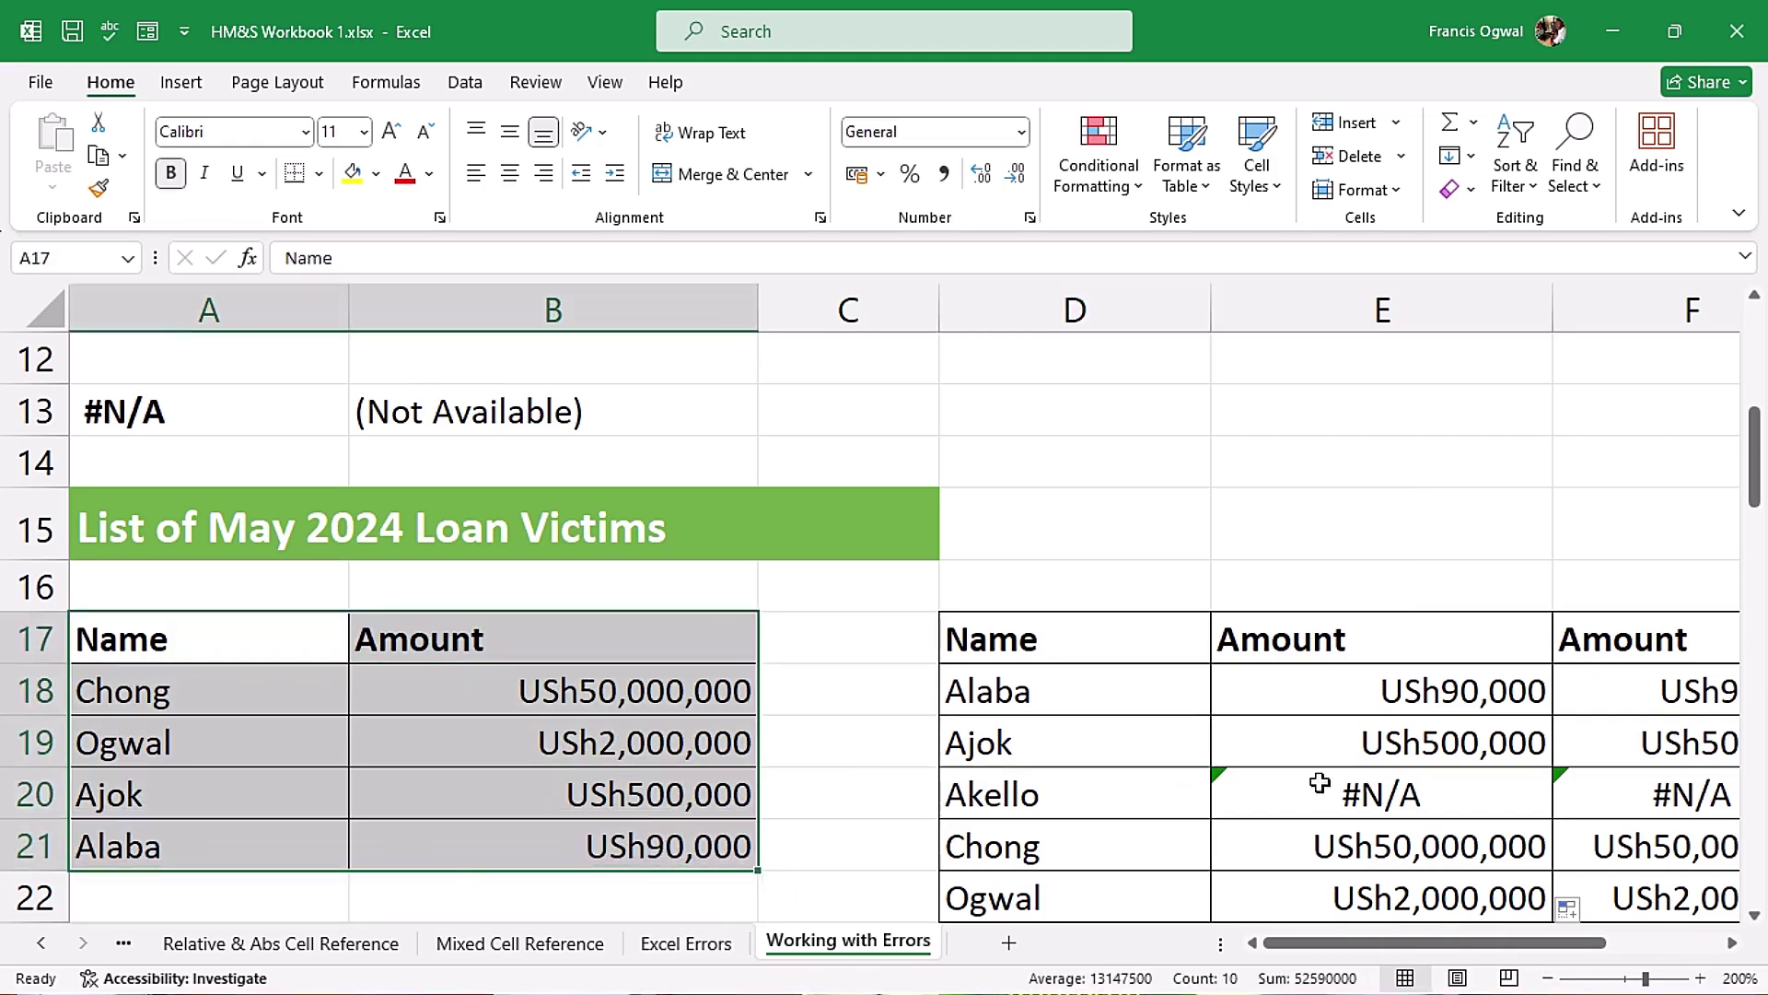
pyautogui.click(1365, 783)
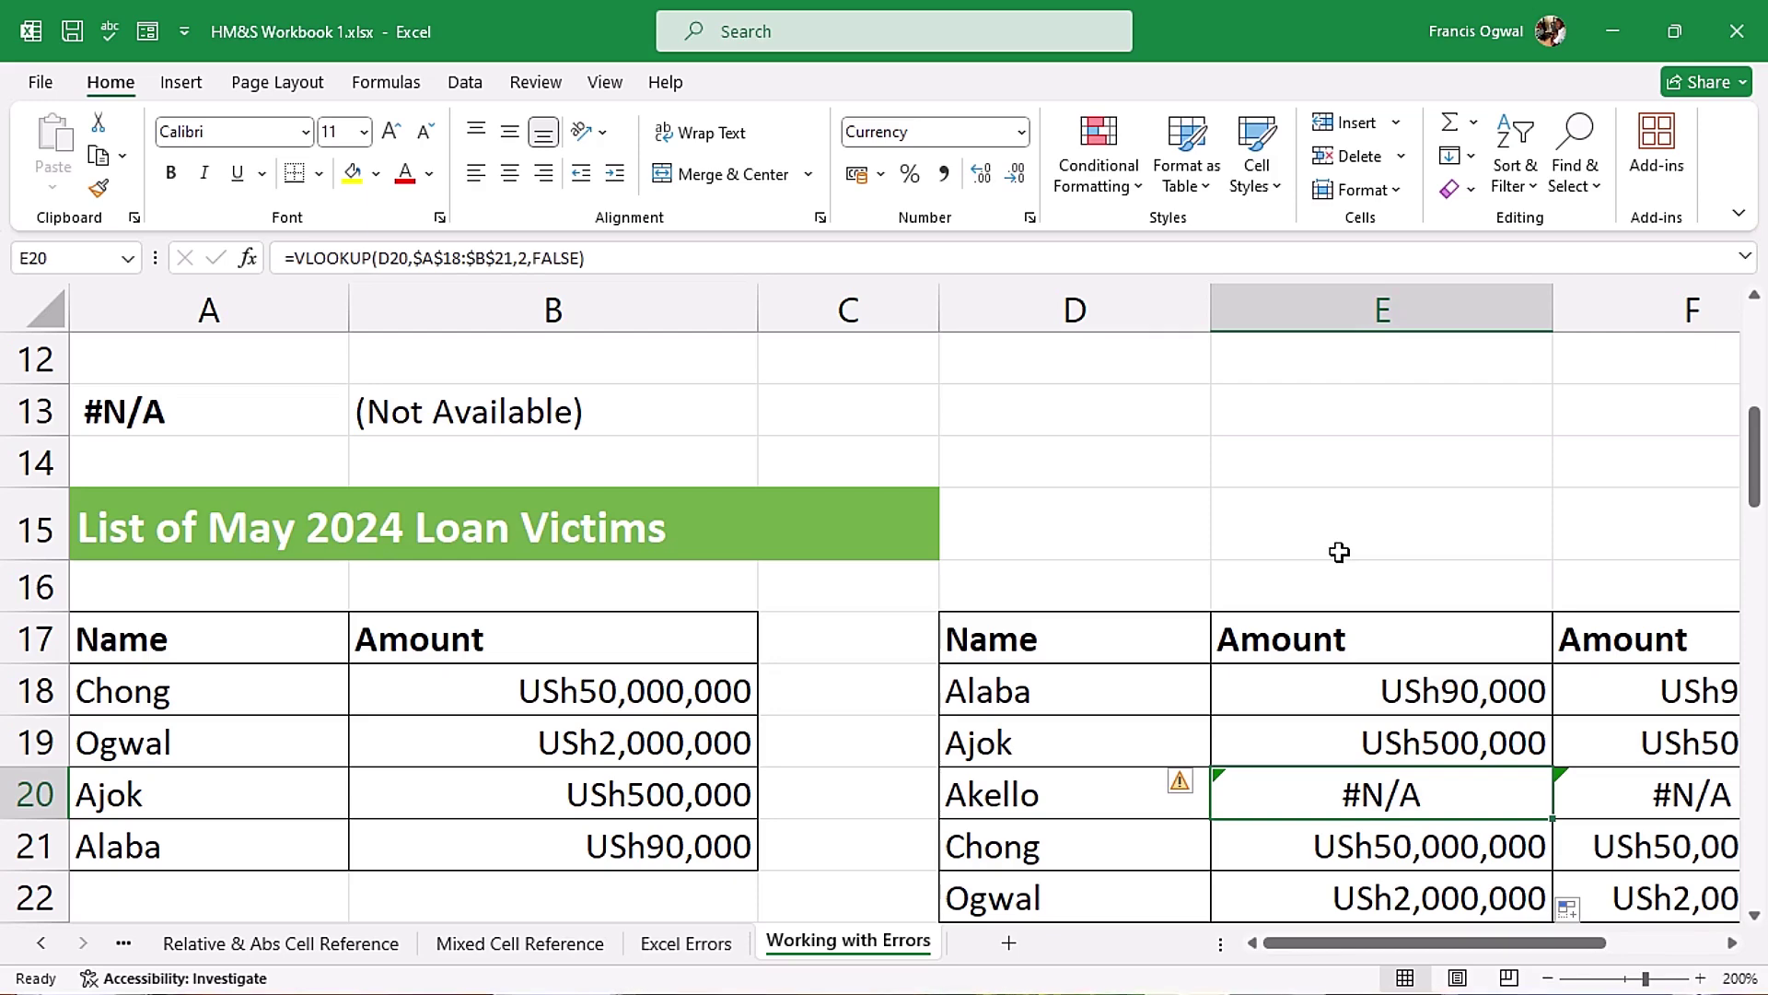
pyautogui.doubleClick(1234, 691)
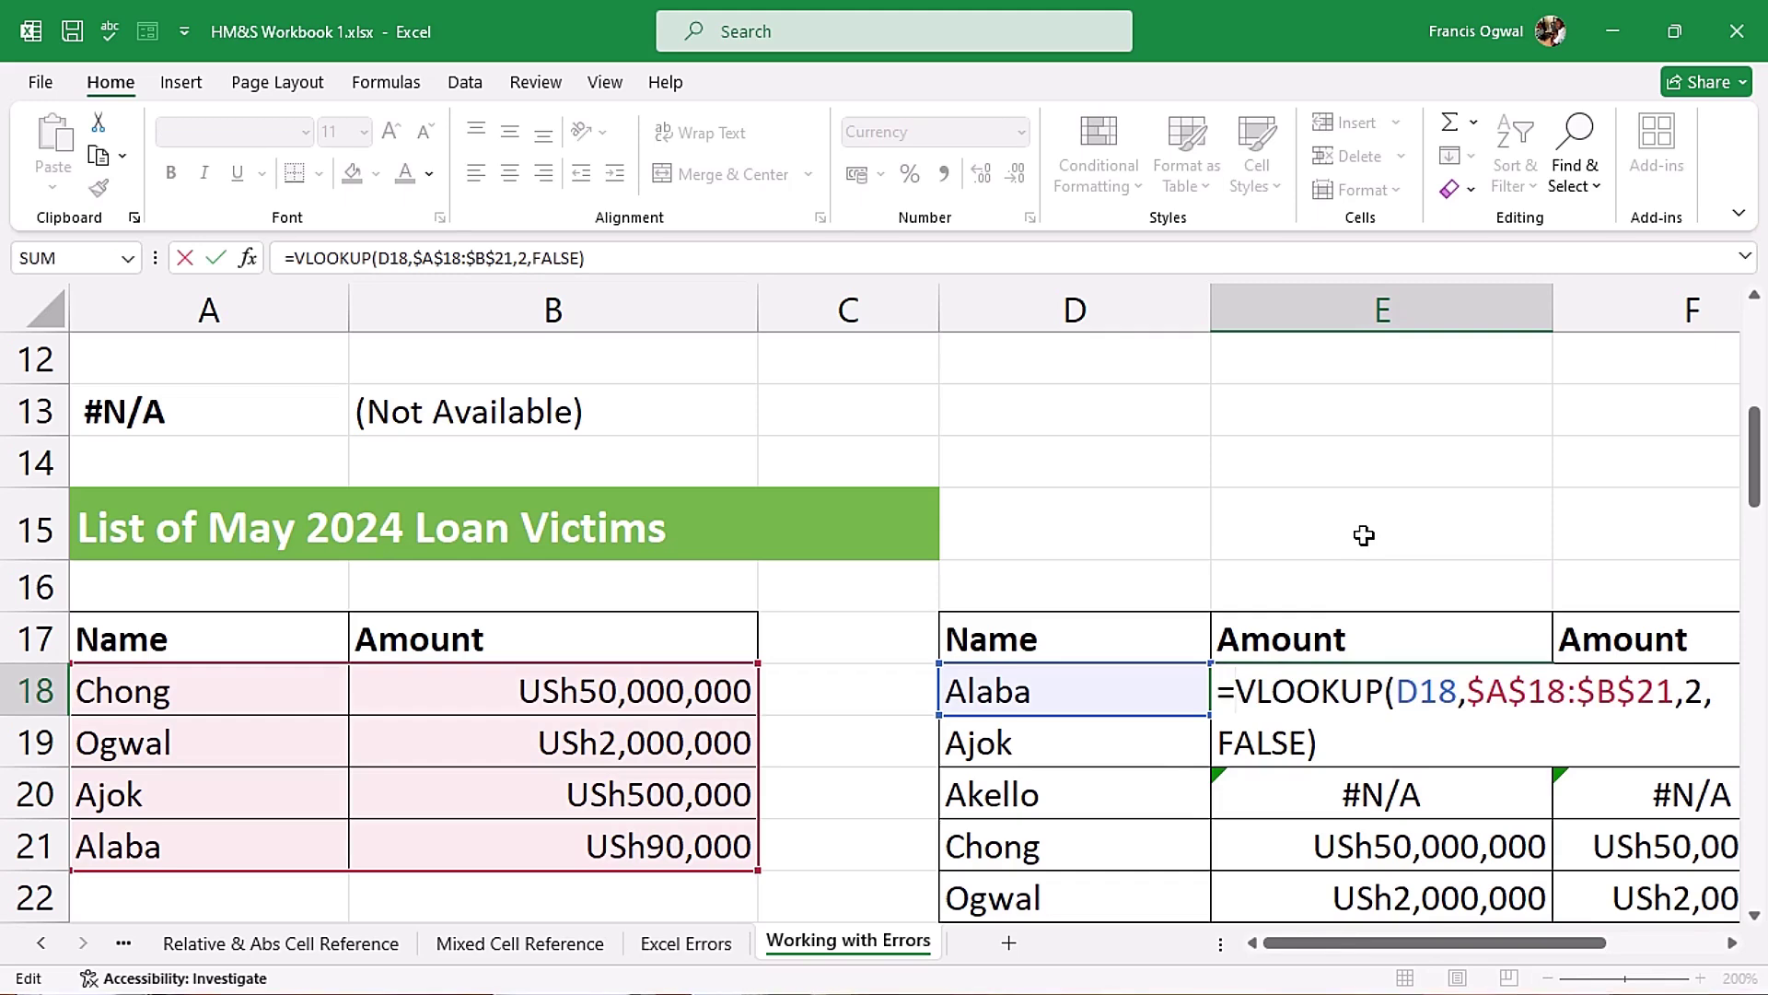
pyautogui.write('ifna')
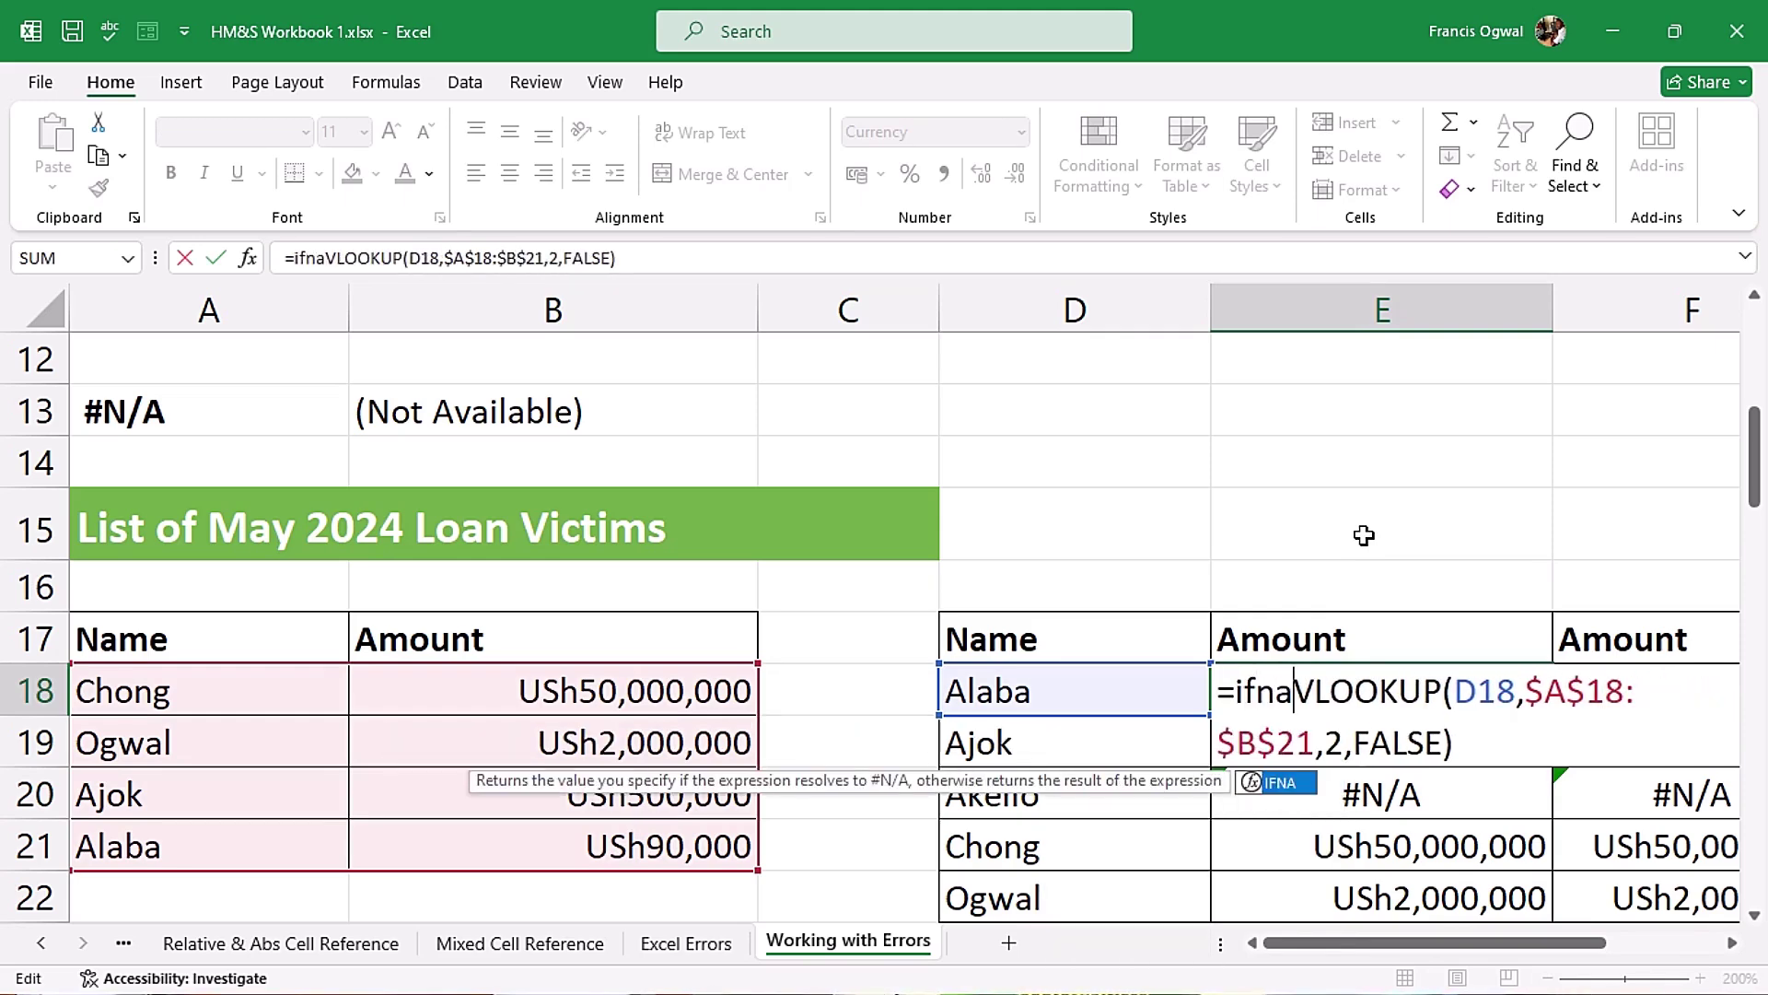
pyautogui.press('Escape')
pyautogui.press('Escape')
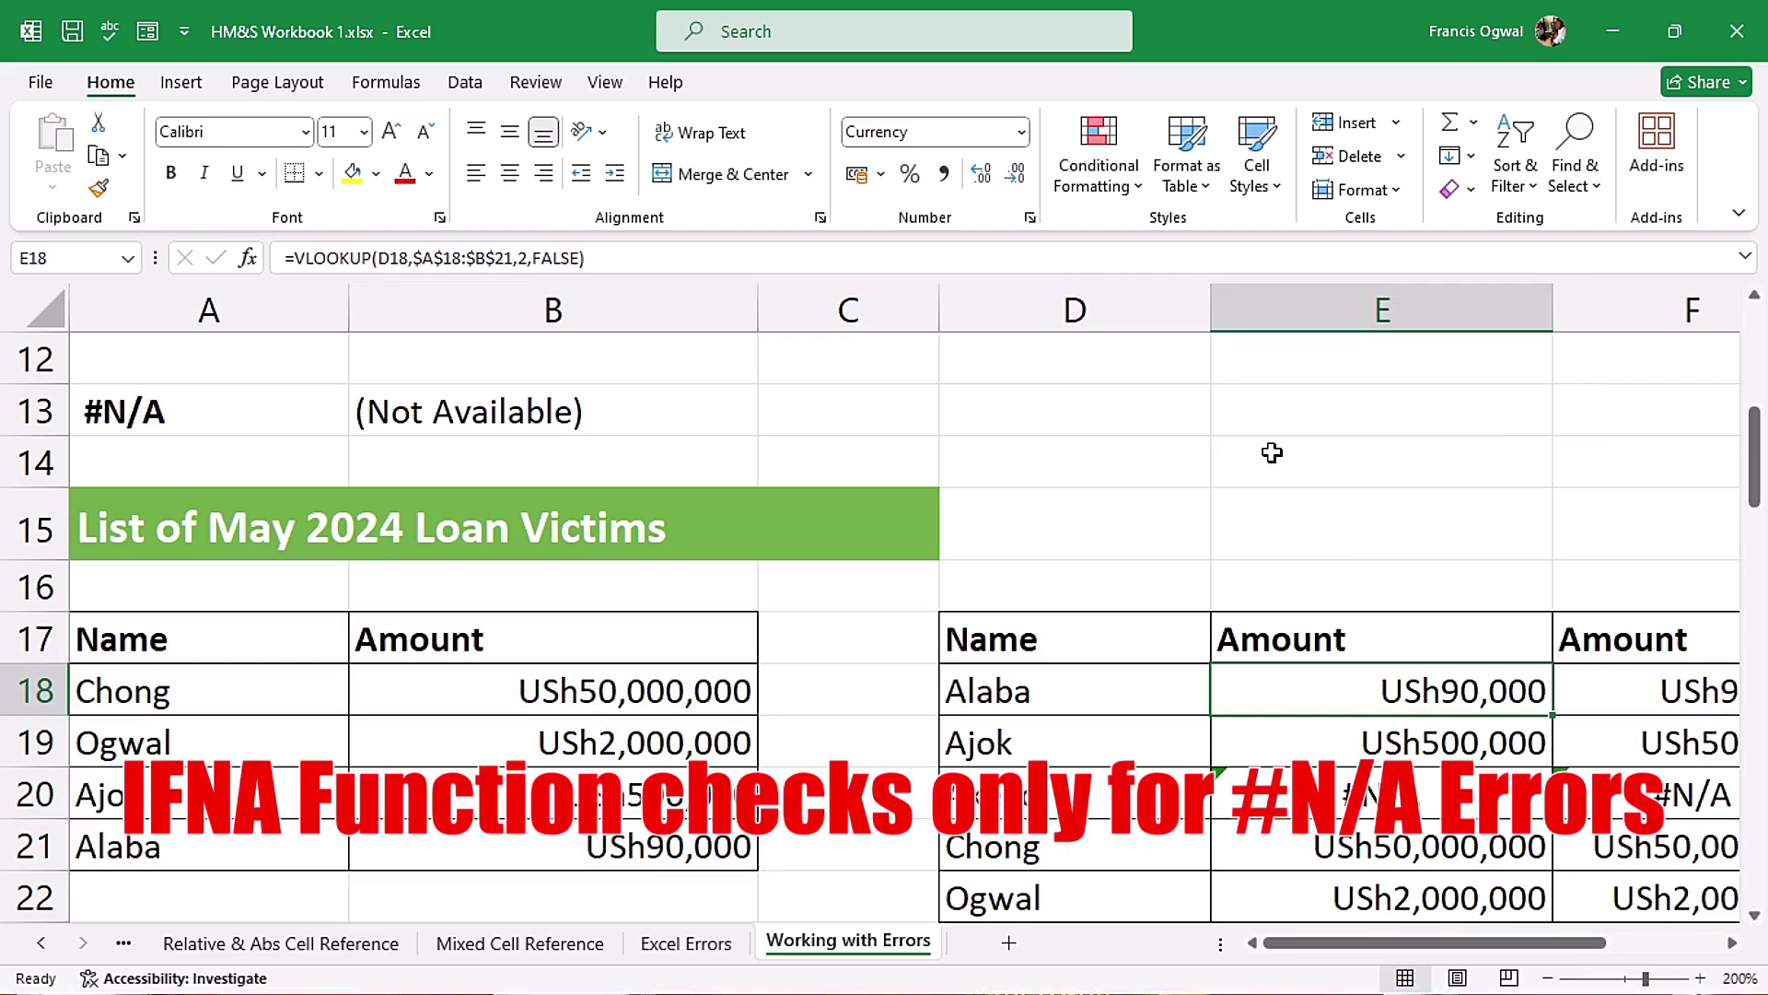
pyautogui.click(1269, 457)
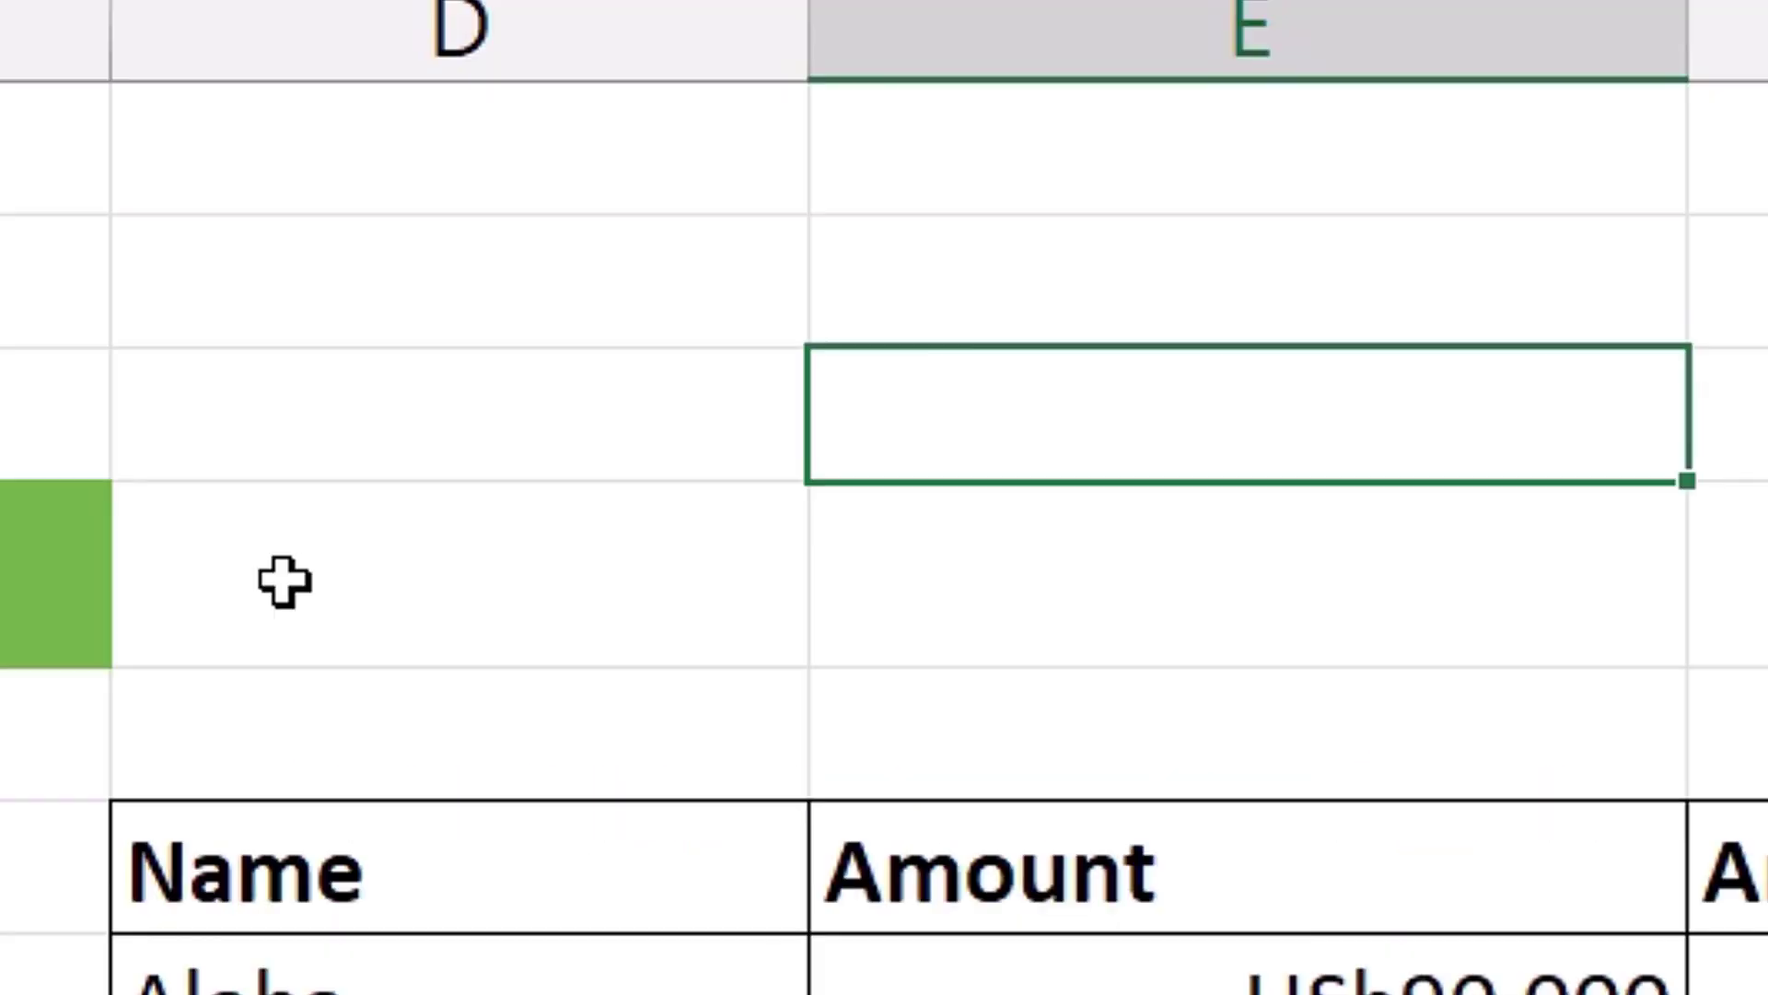
pyautogui.write('=')
pyautogui.write('ifna')
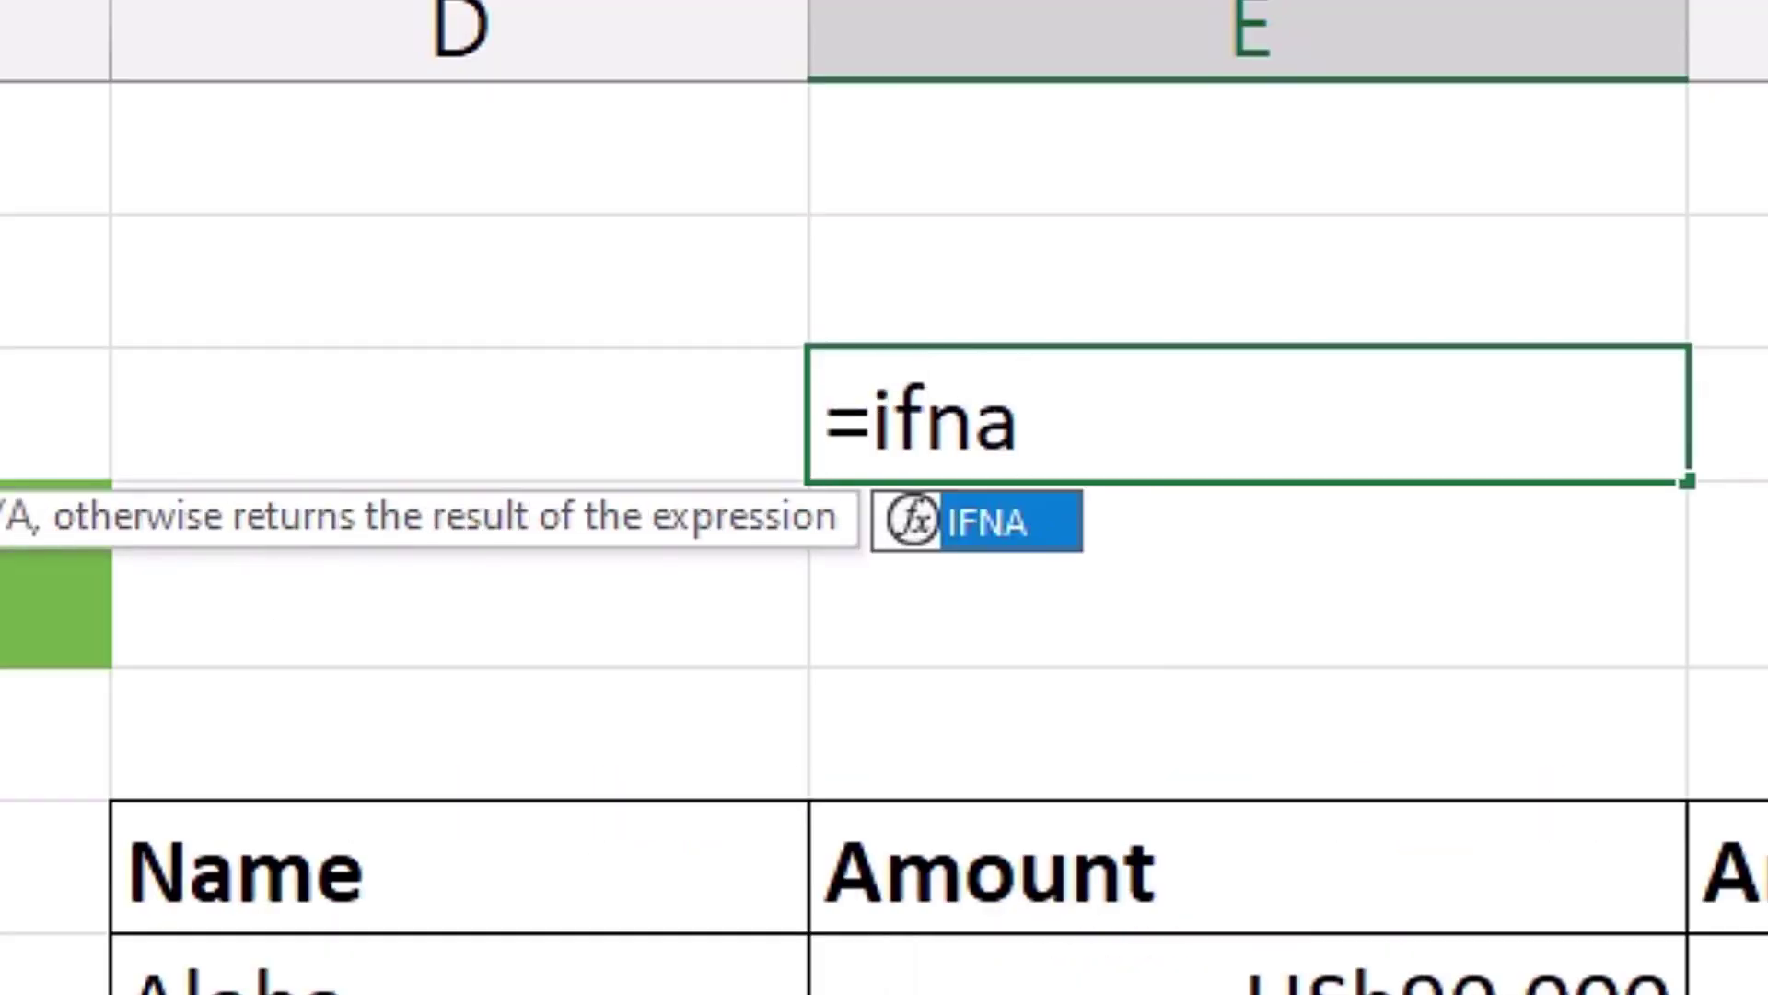
pyautogui.press('Tab')
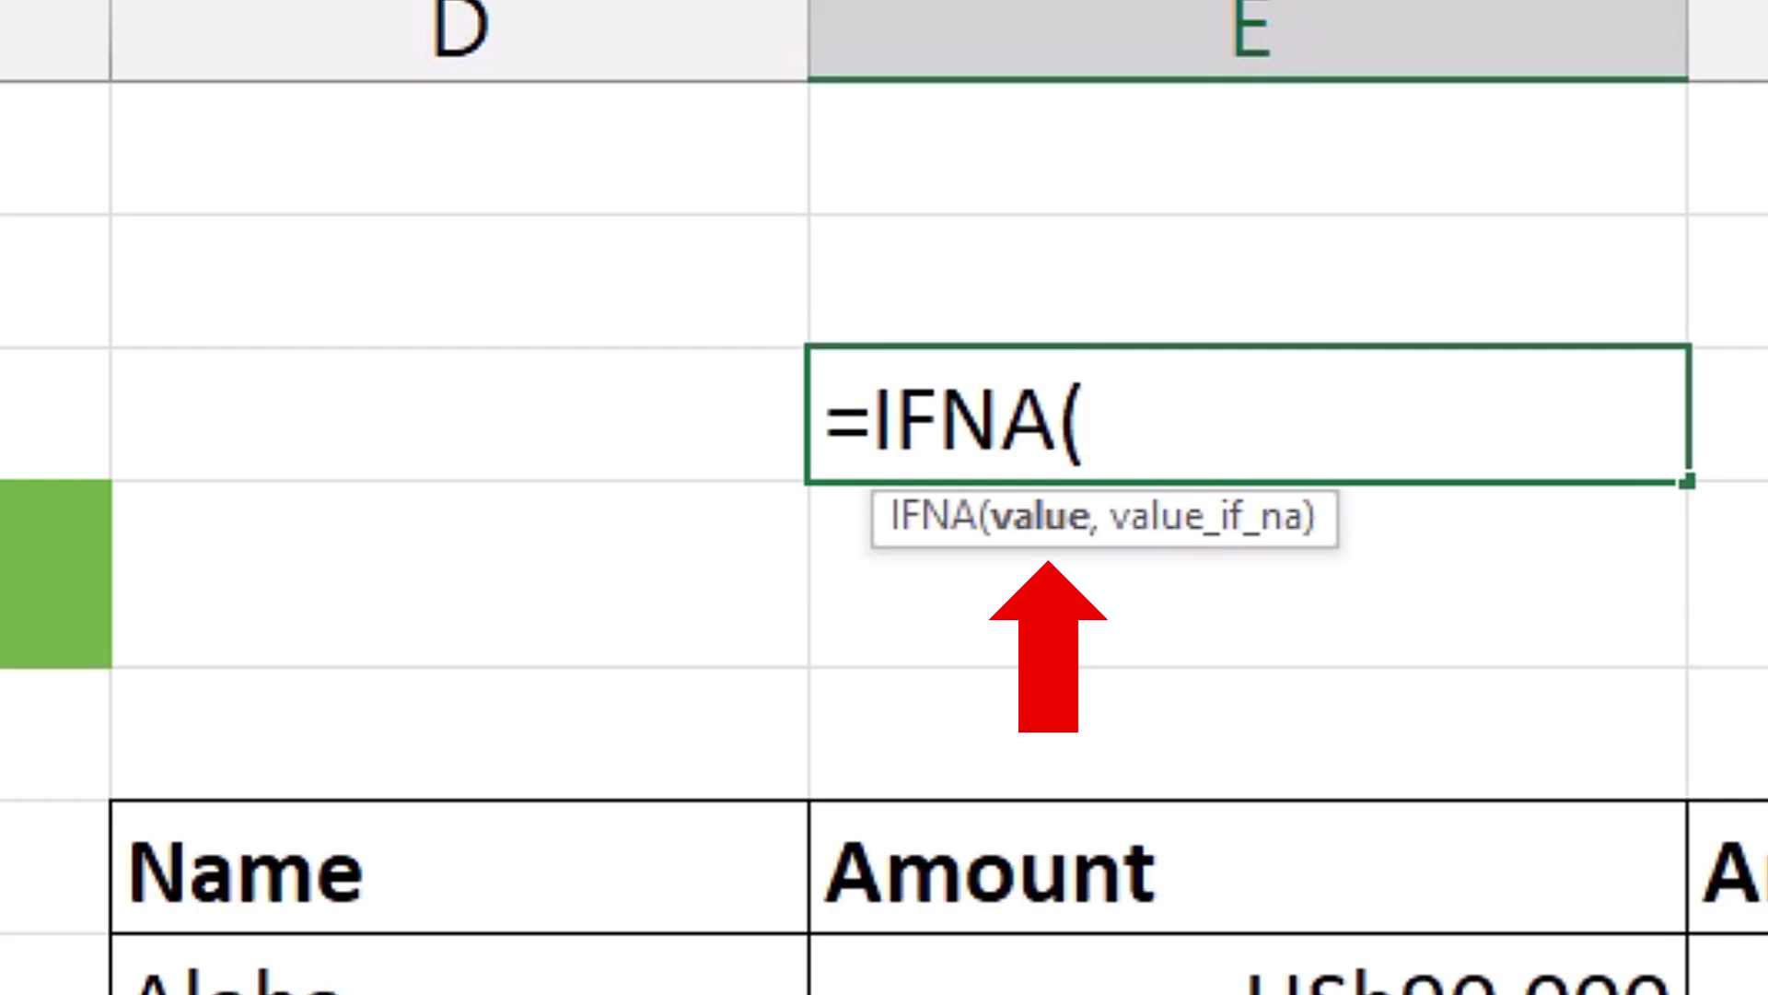
pyautogui.write(',')
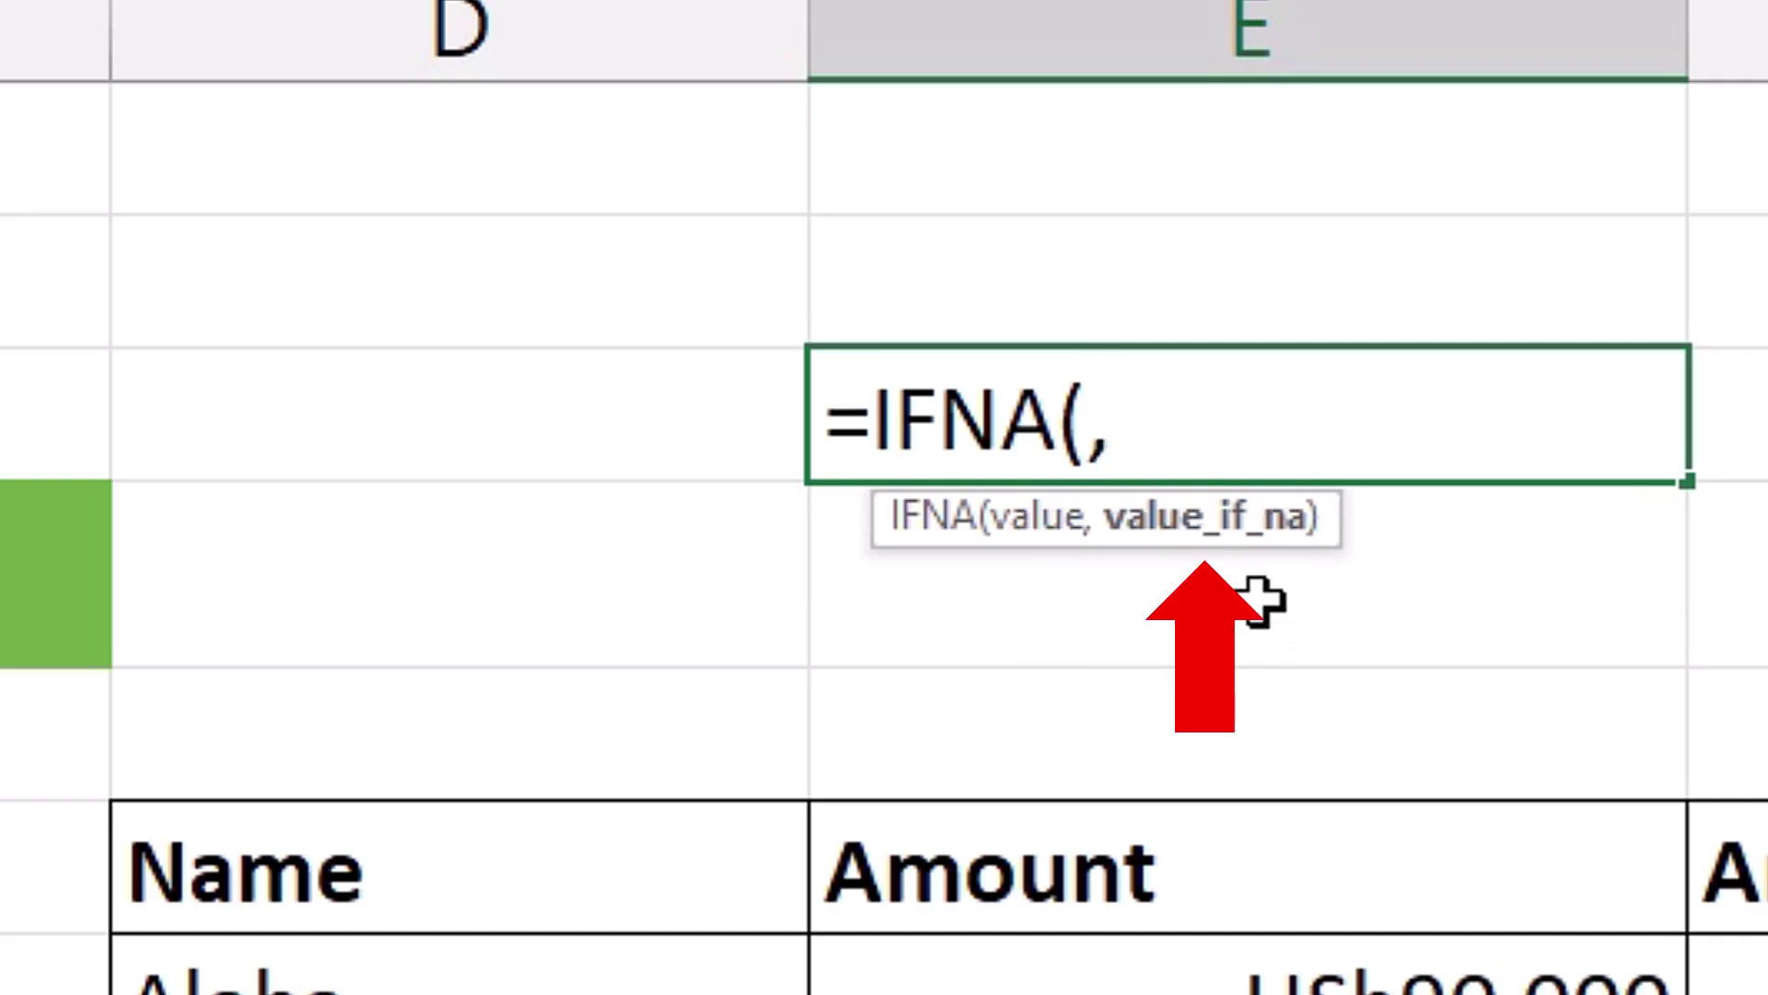
pyautogui.press('BackSpace')
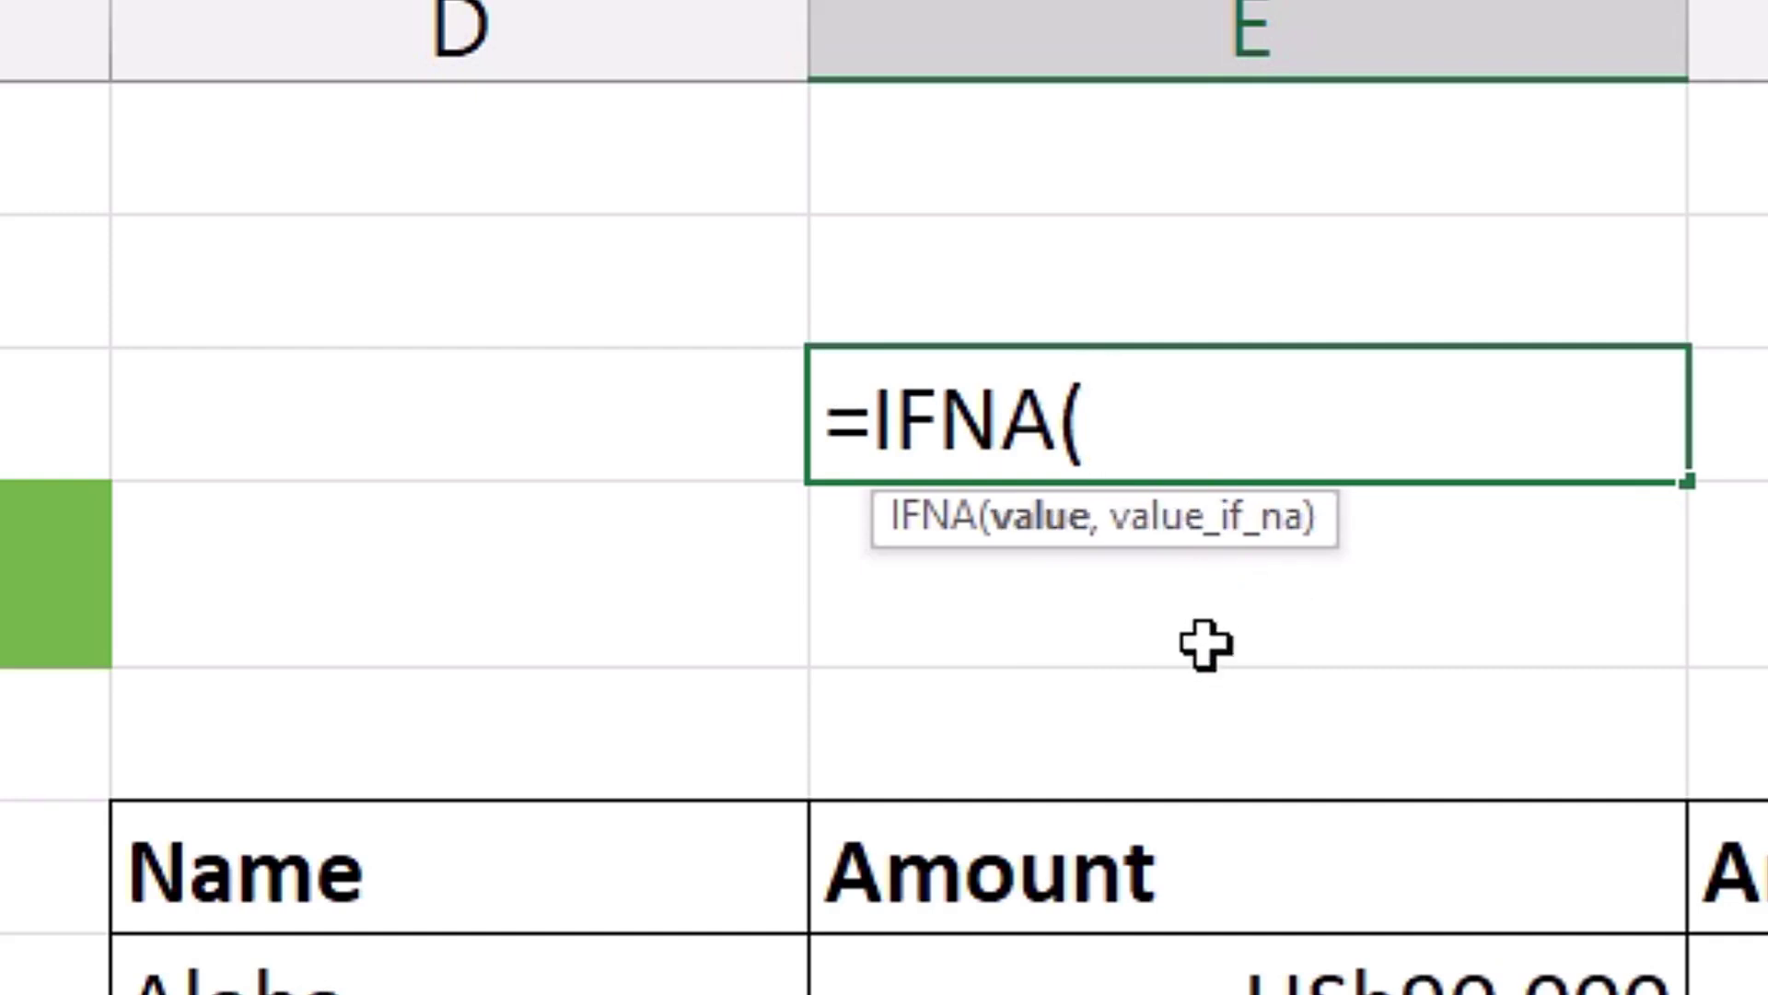
pyautogui.write(',')
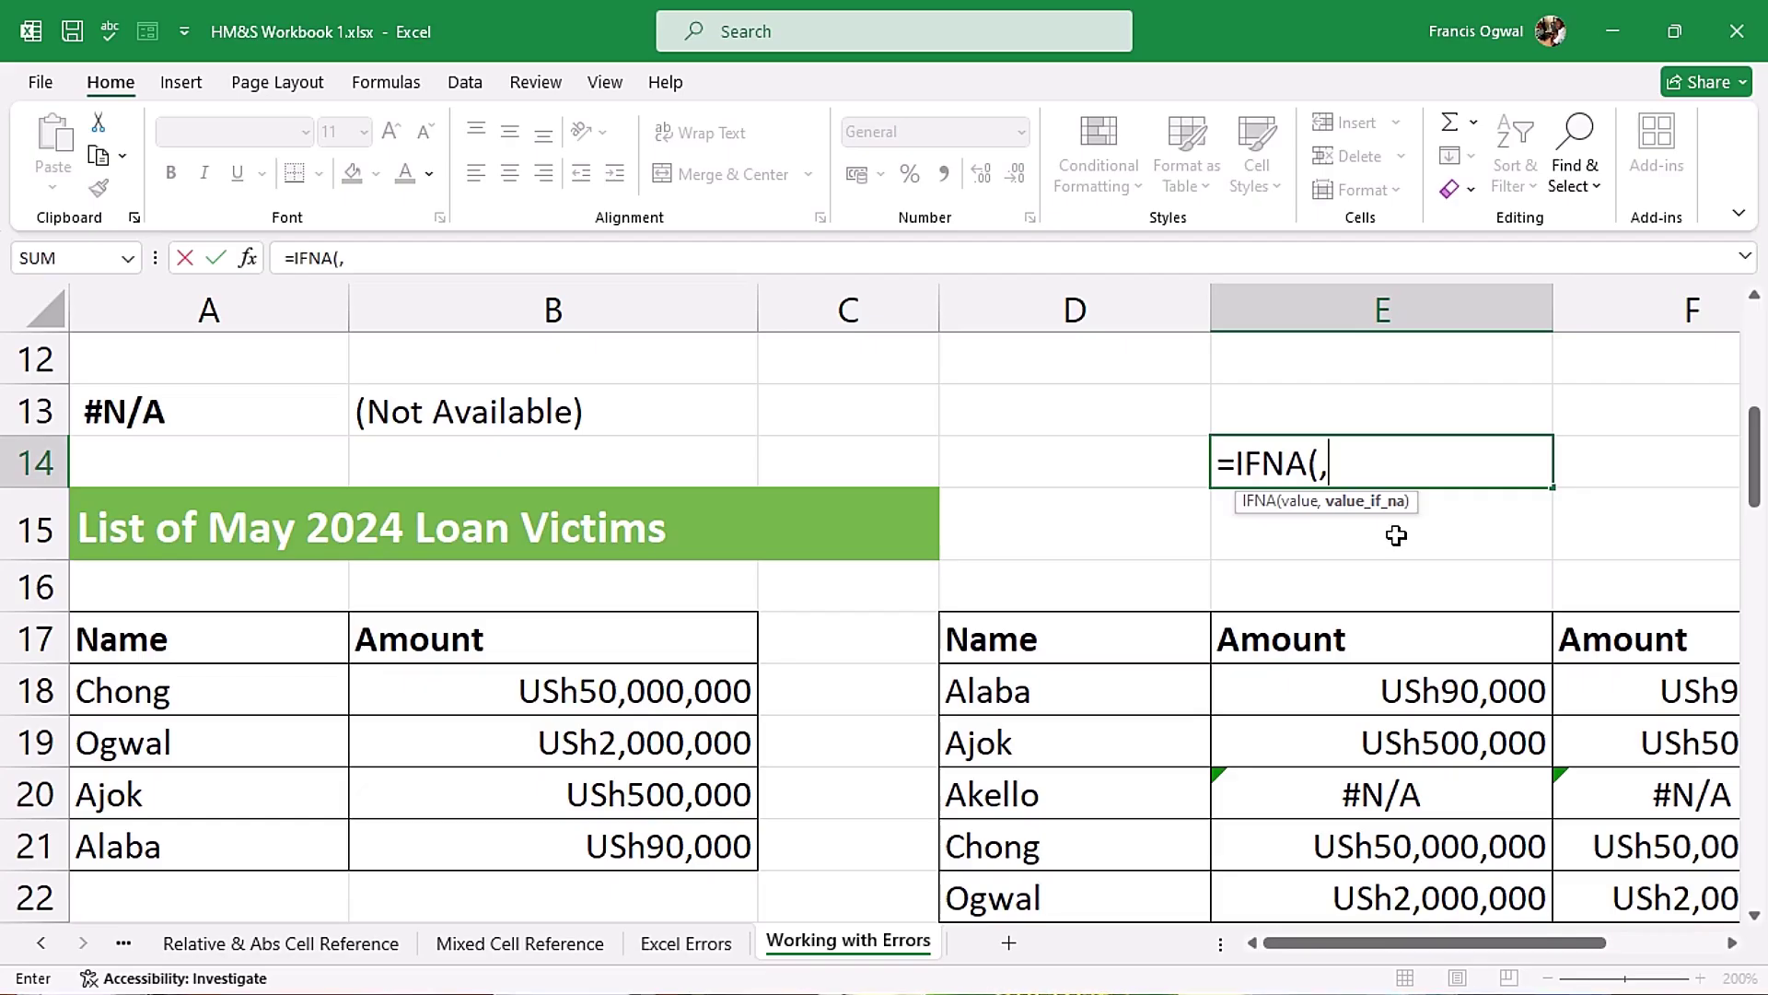
pyautogui.press('Escape')
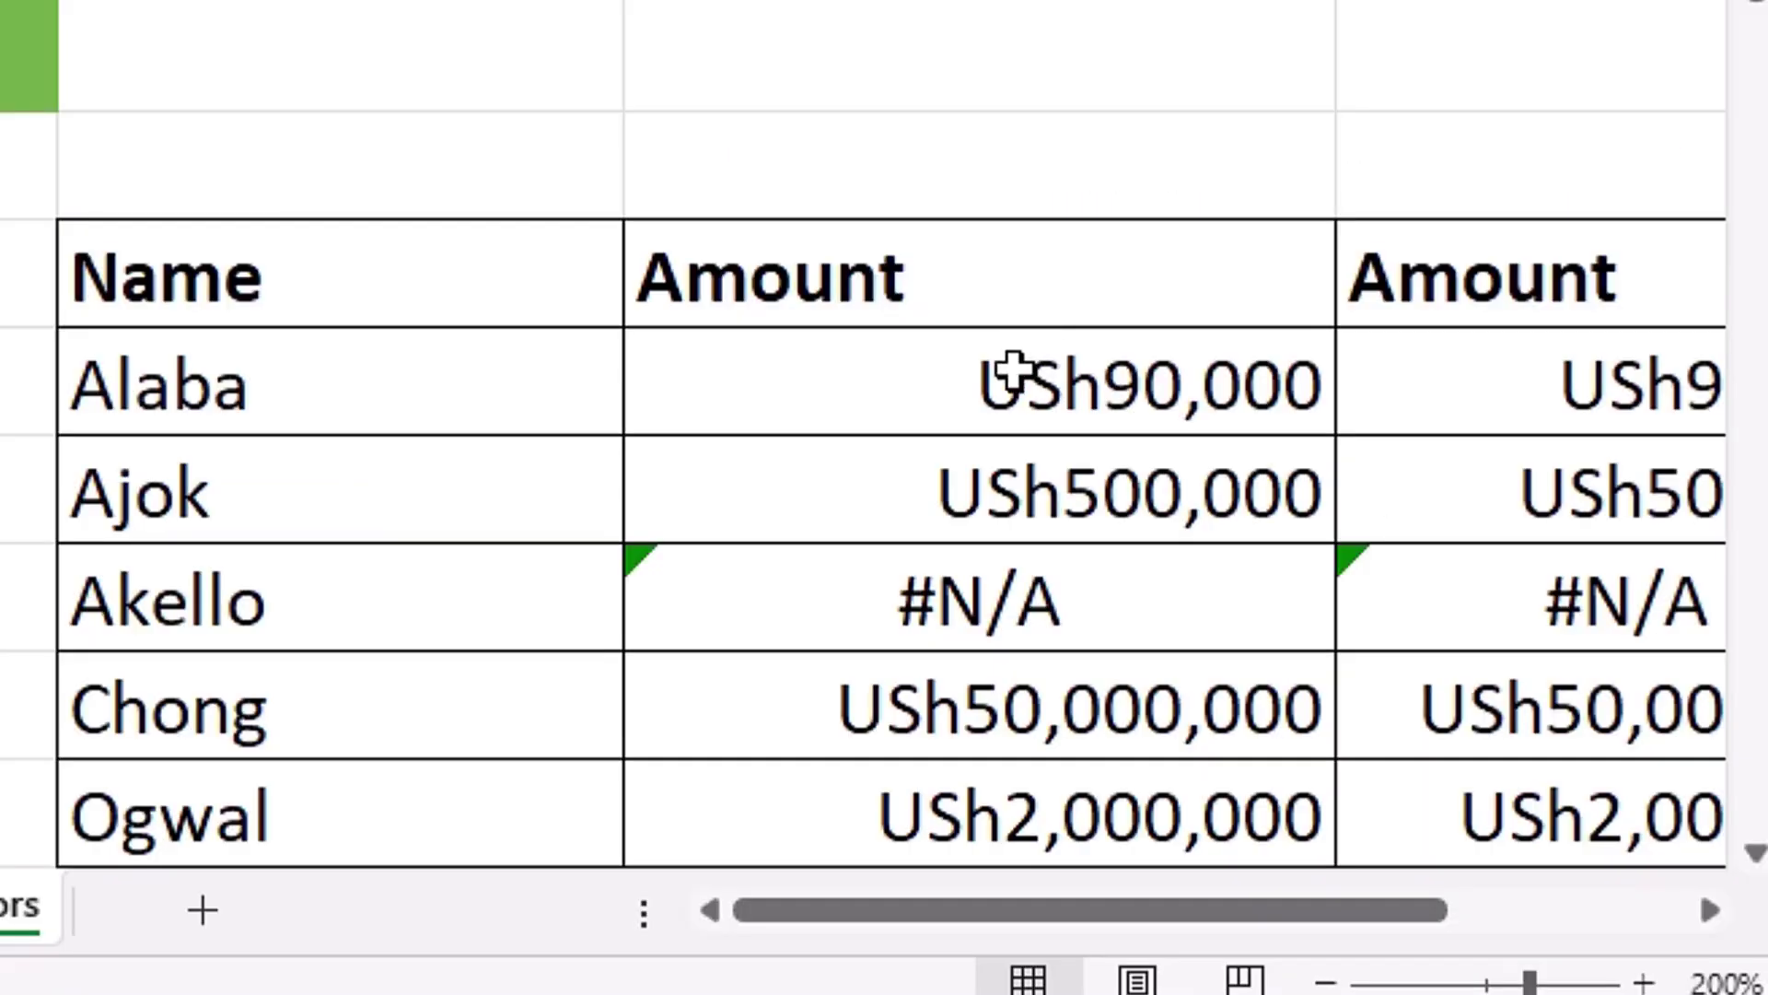
# Wrap the VLOOKUP formula in E18 in an IFNA function, with the VLOOKUP as its value argument.
pyautogui.click(1013, 373)
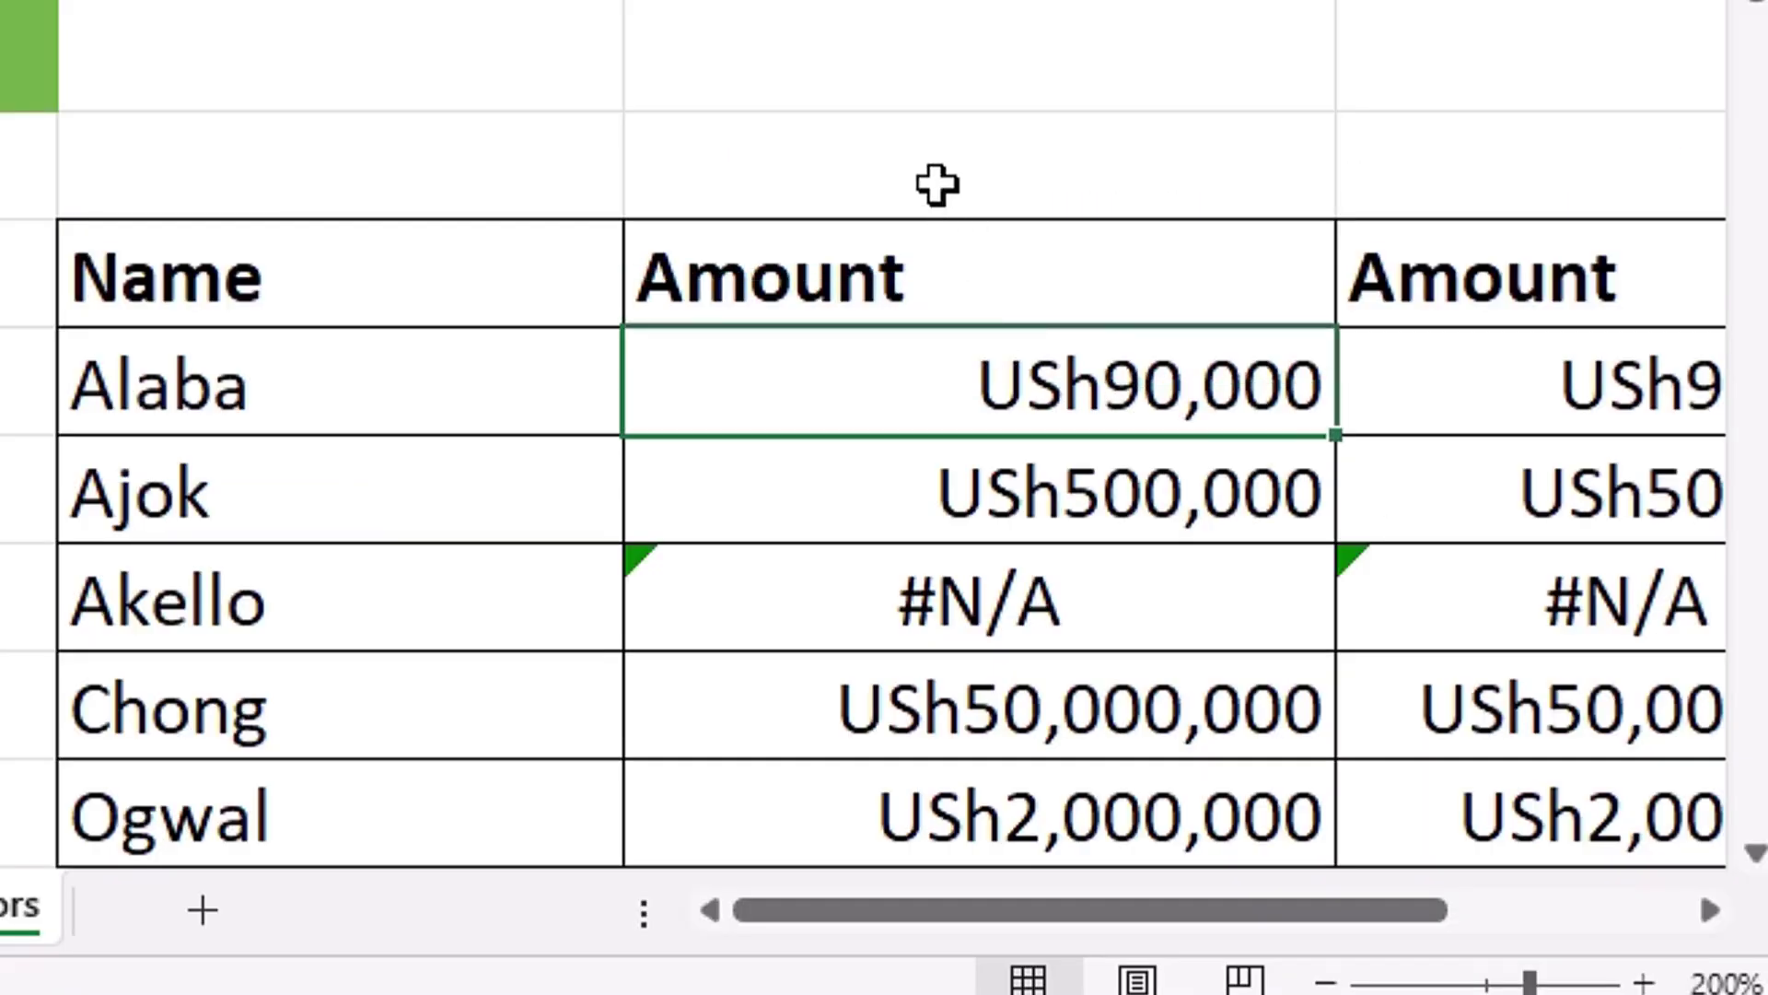
pyautogui.press('F2')
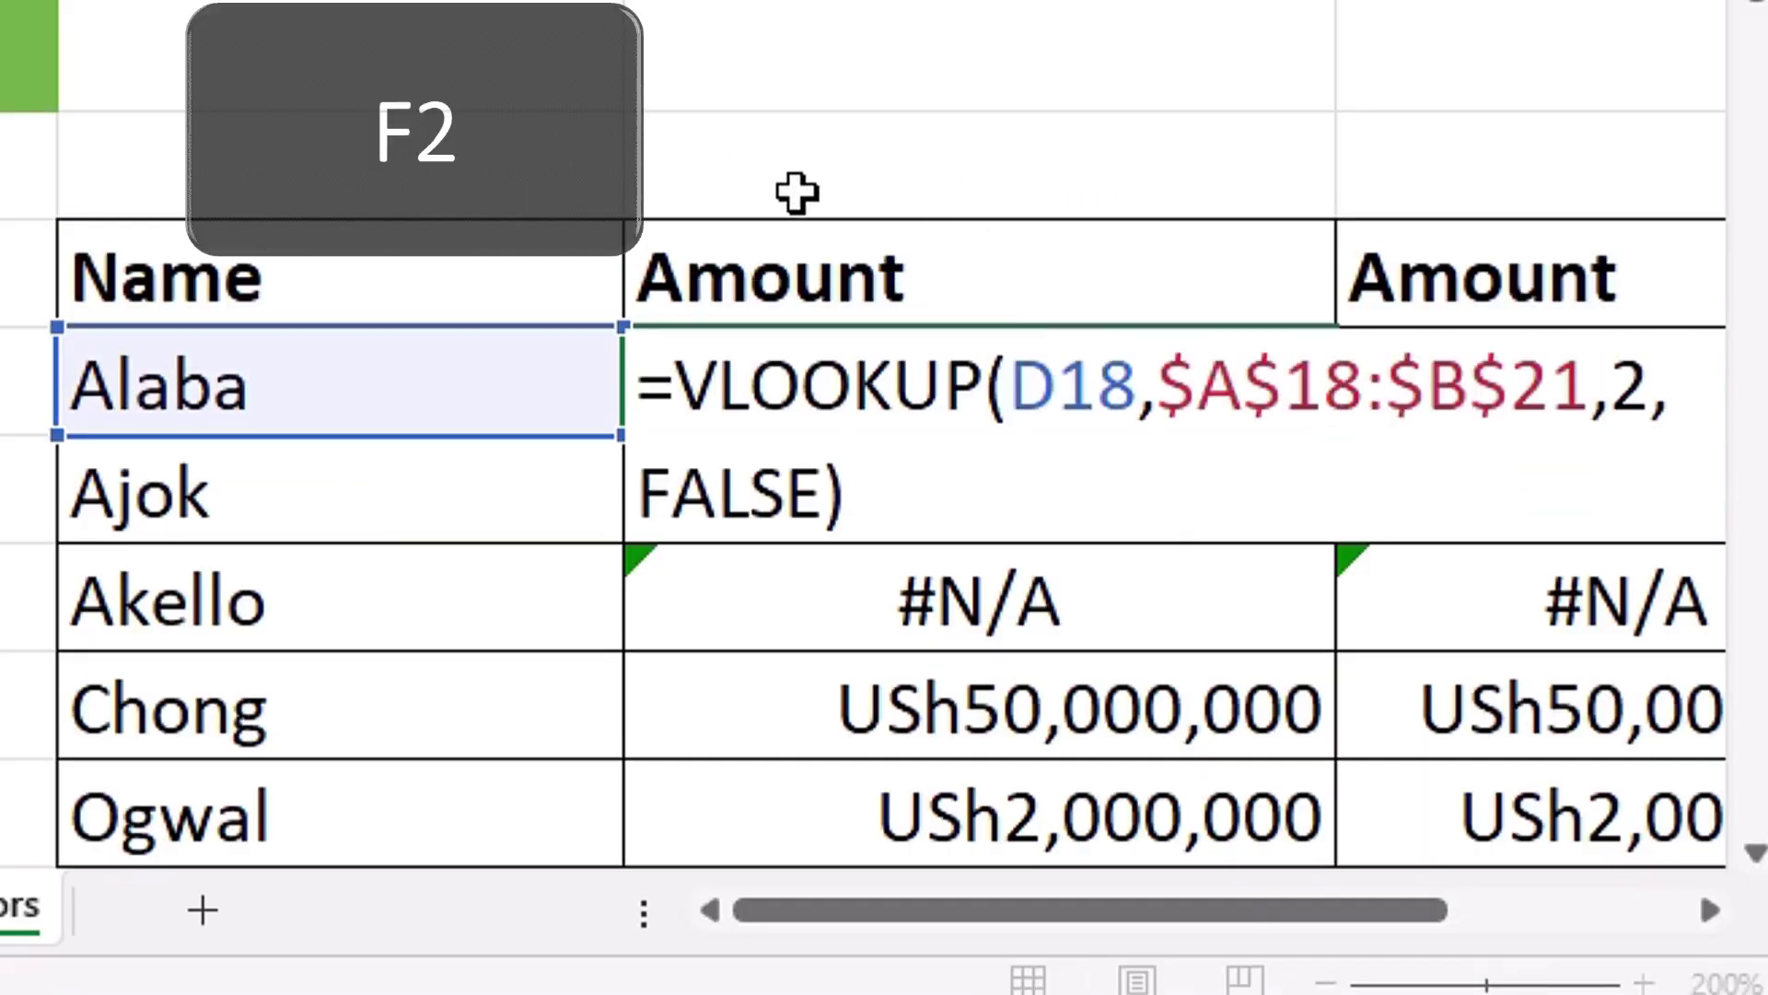
pyautogui.click(671, 396)
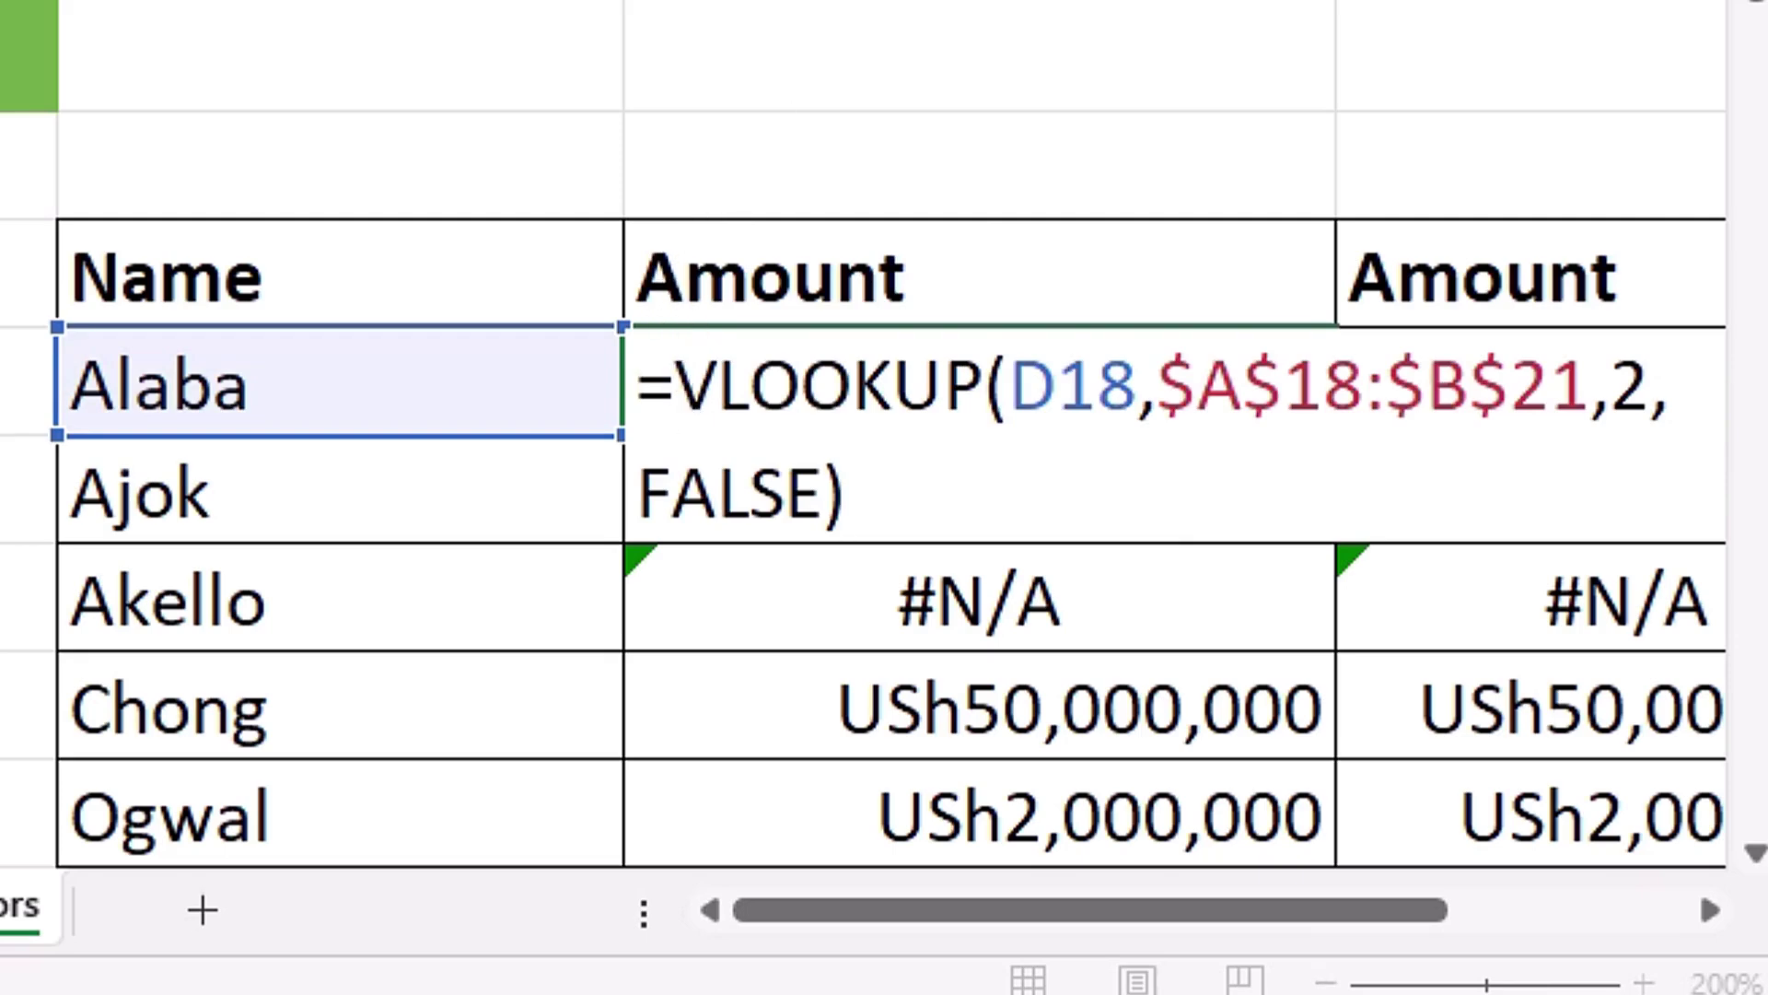
pyautogui.write('ifna')
pyautogui.press('Tab')
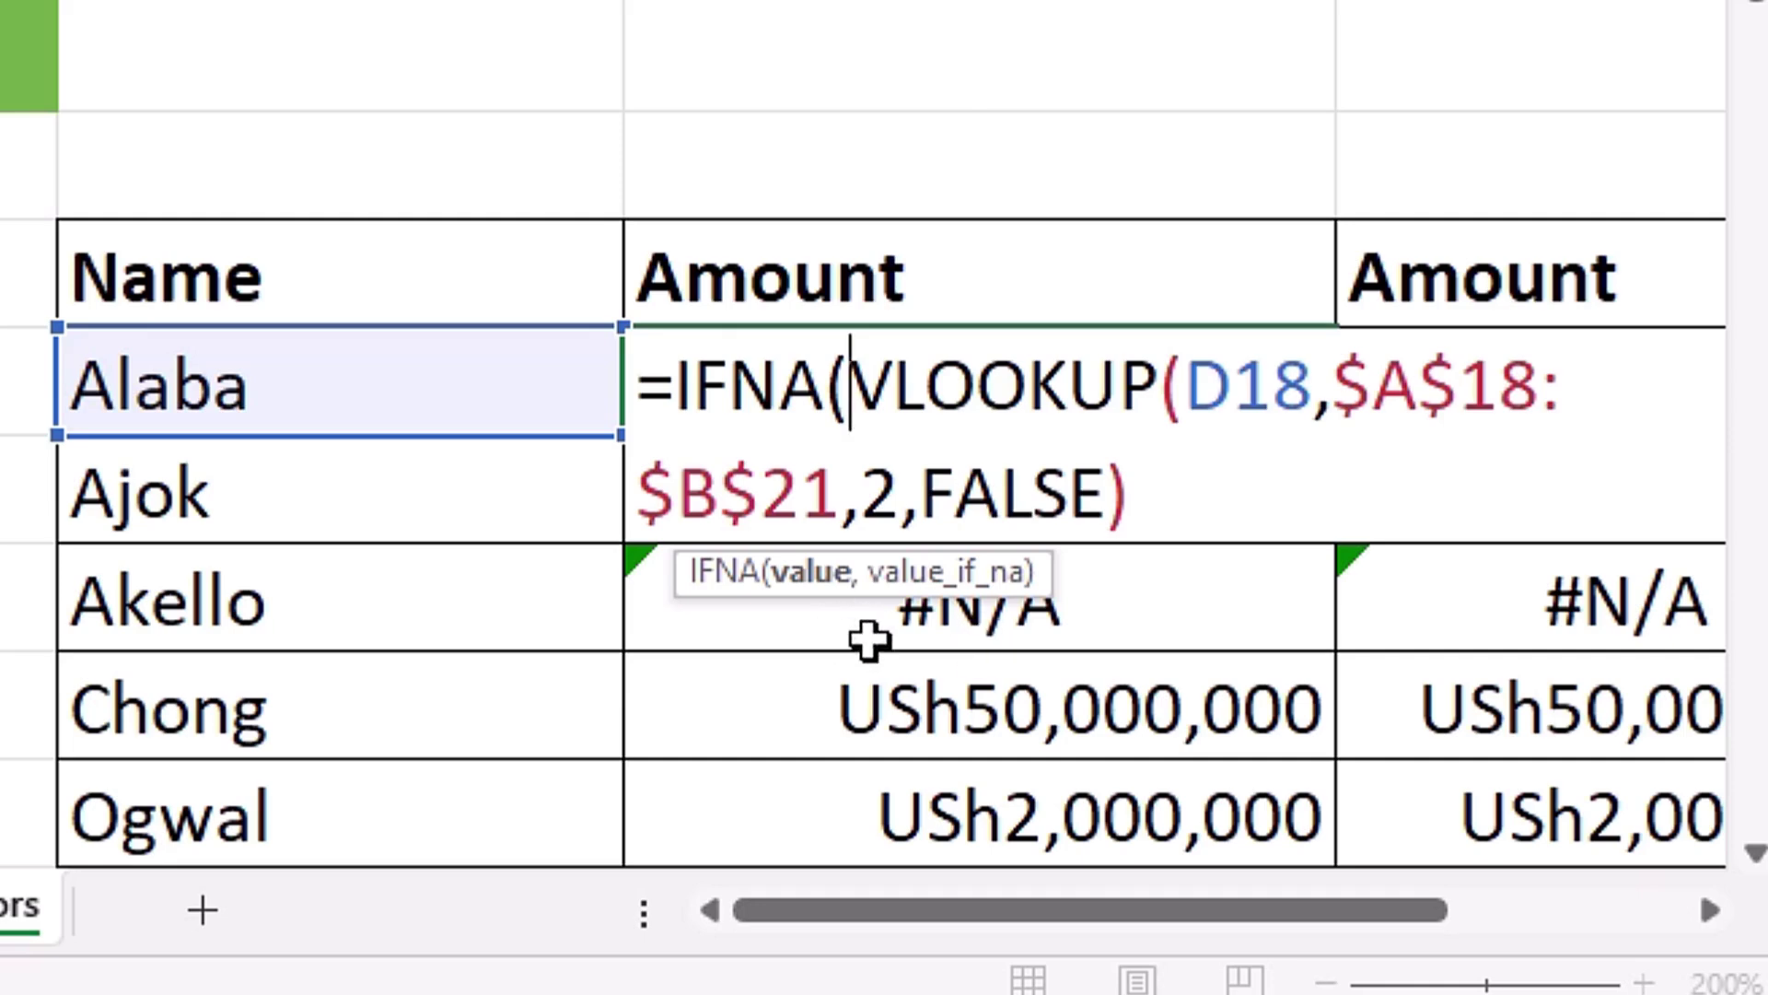
pyautogui.moveTo(864, 405); pyautogui.dragTo(1174, 516)
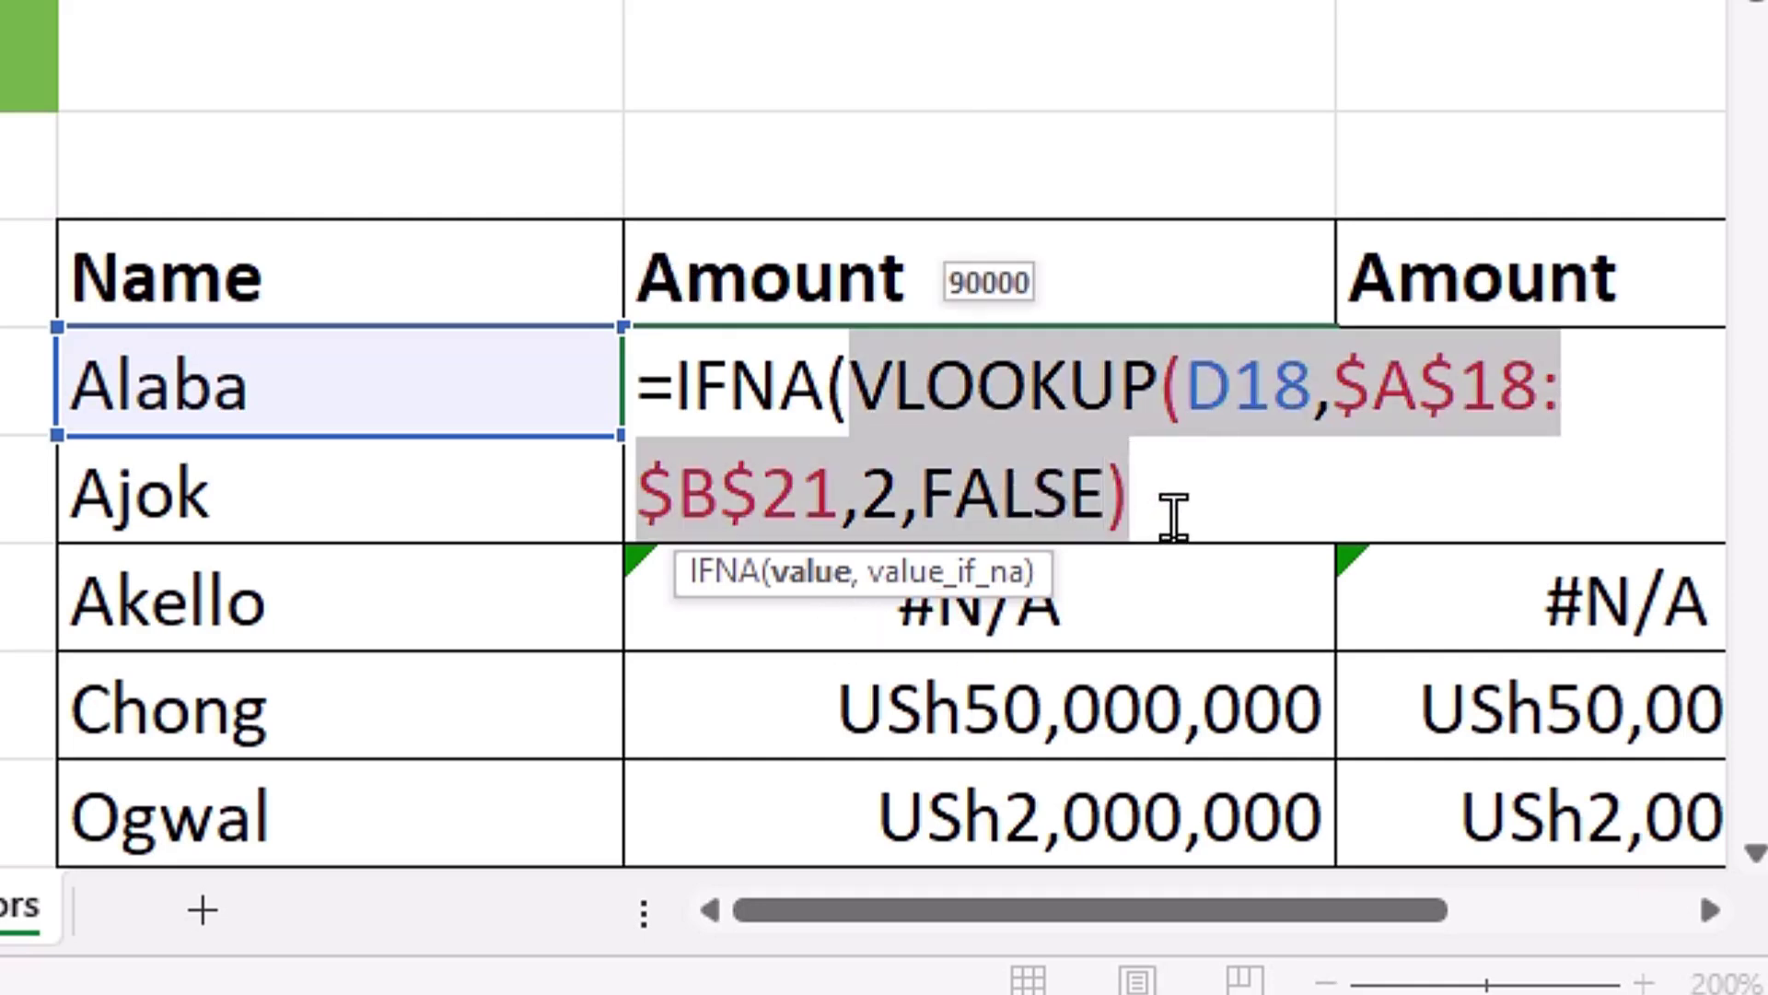
pyautogui.click(1157, 514)
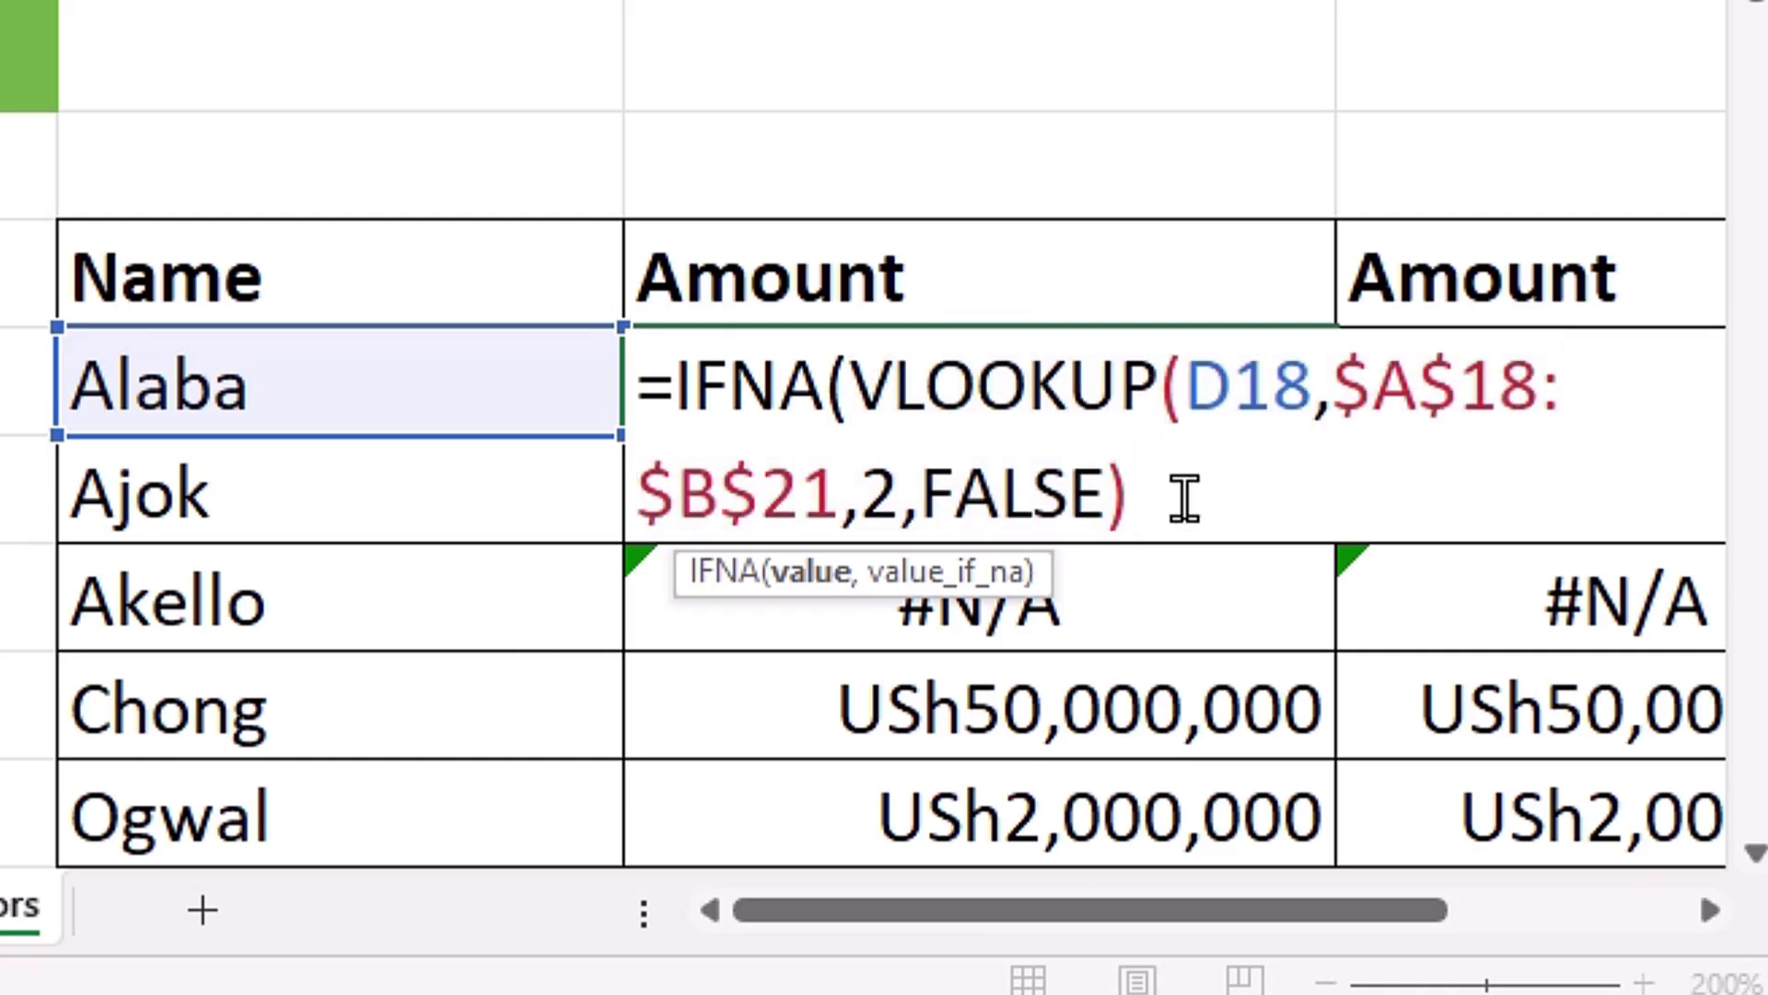
# Set the value_if_na argument of the E18 IFNA formula to an empty string ("") and fill the formula down to E22.
pyautogui.write(',')
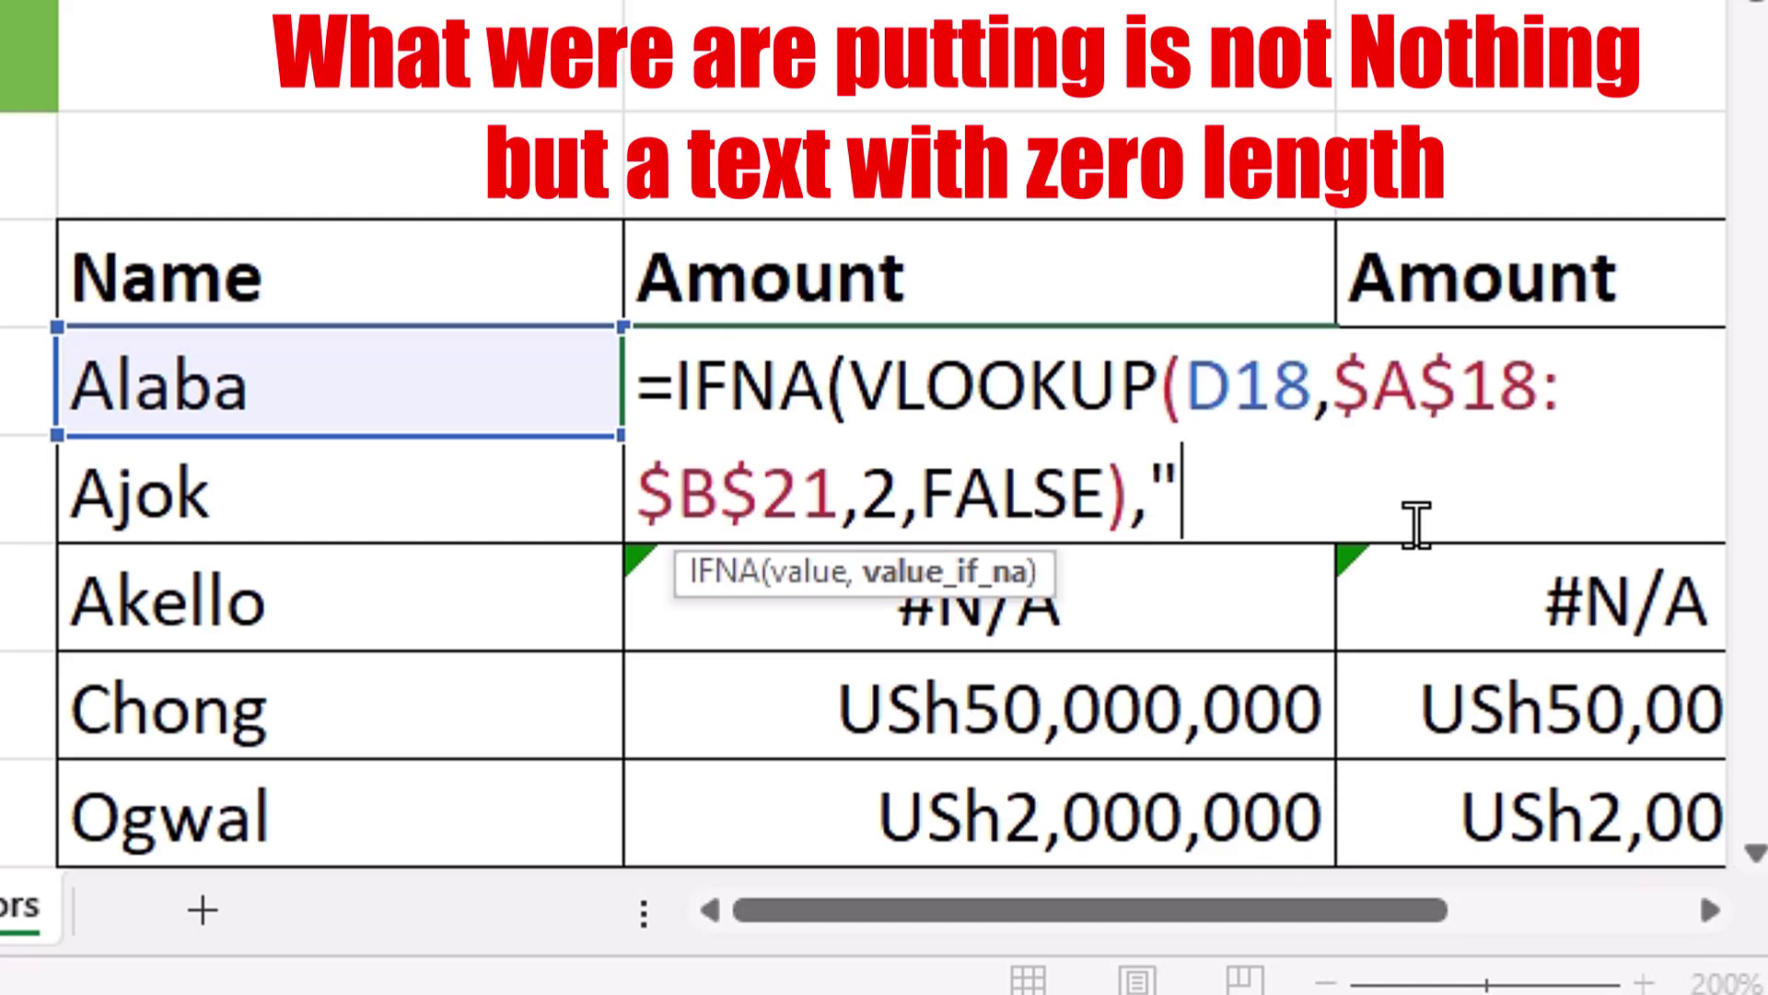
pyautogui.write('"')
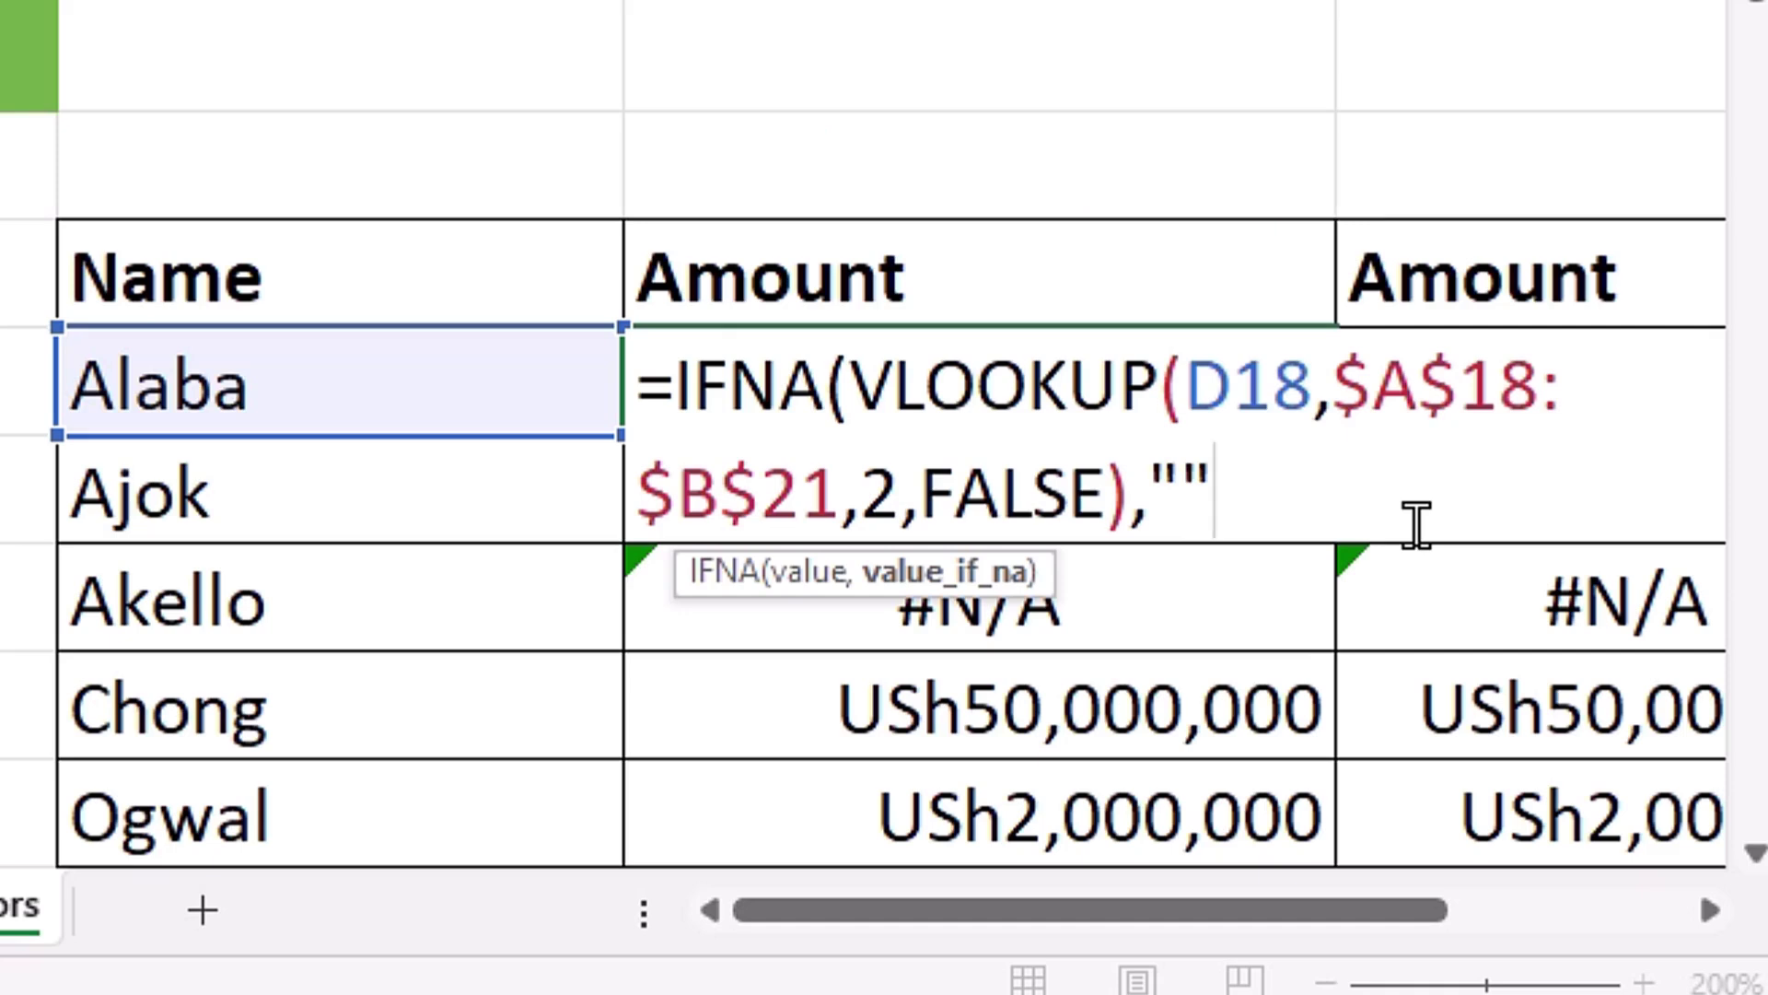
pyautogui.press('Left')
pyautogui.press('BackSpace')
pyautogui.press('Right')
pyautogui.write(')')
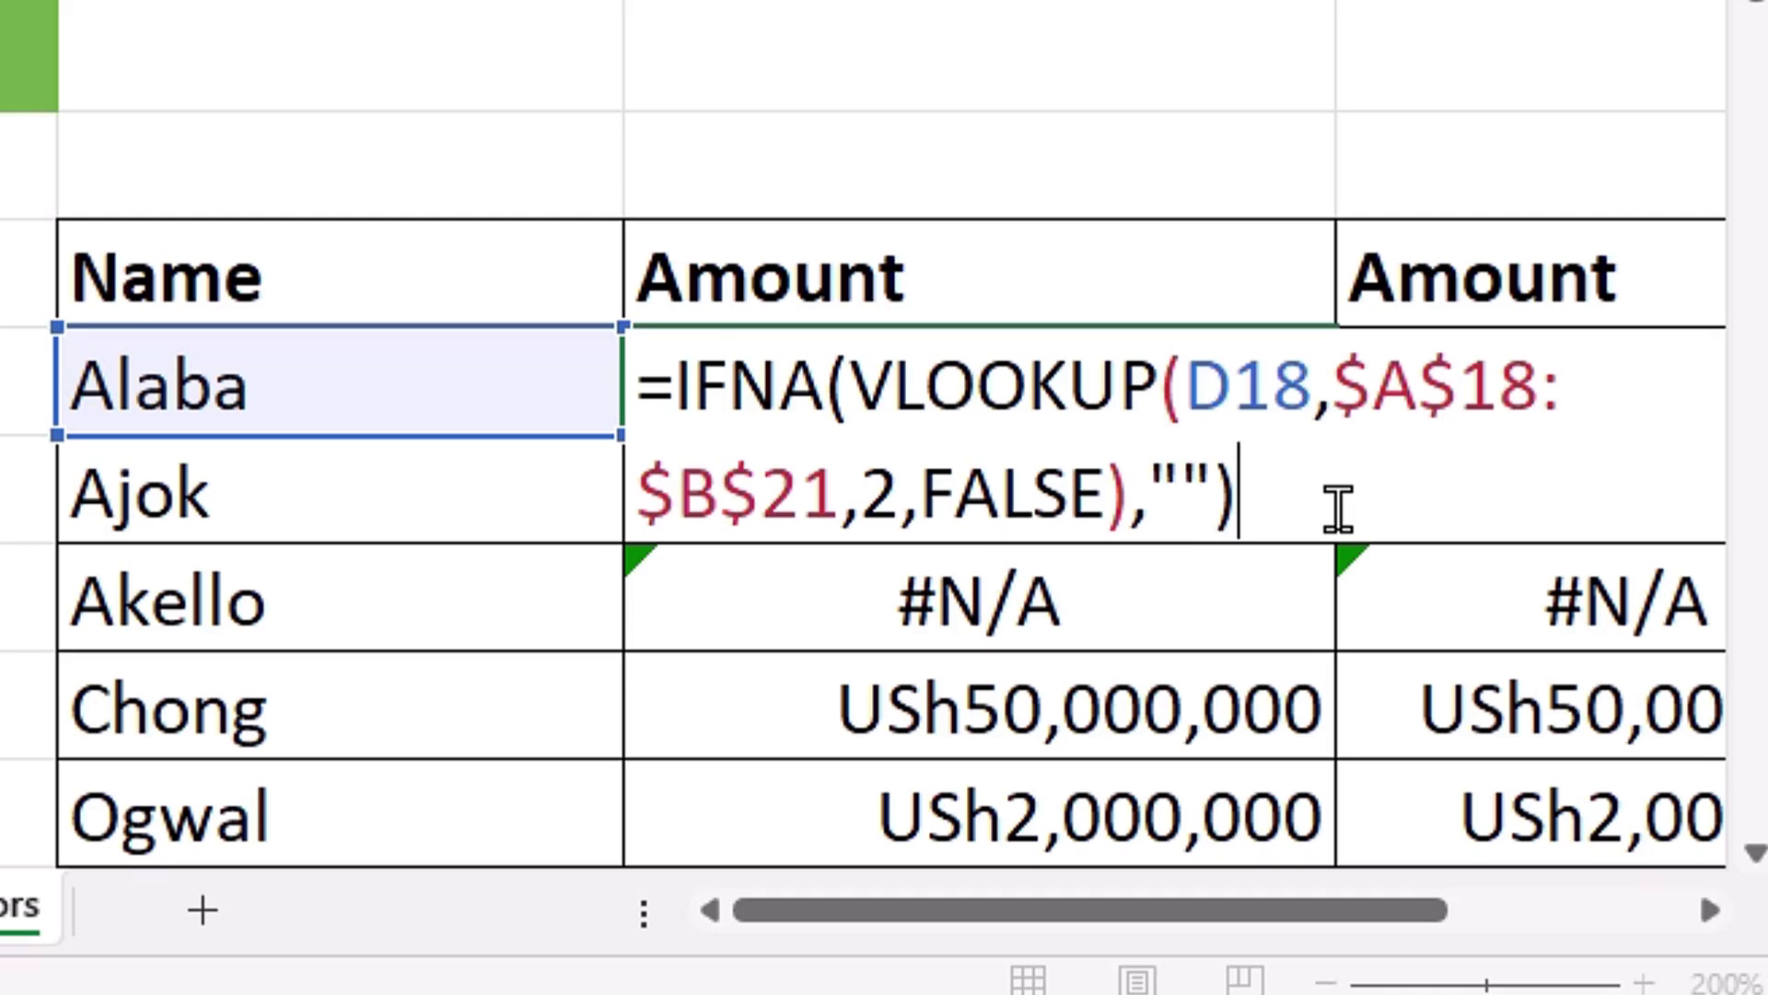
pyautogui.hotkey('ctrl', 'Return')
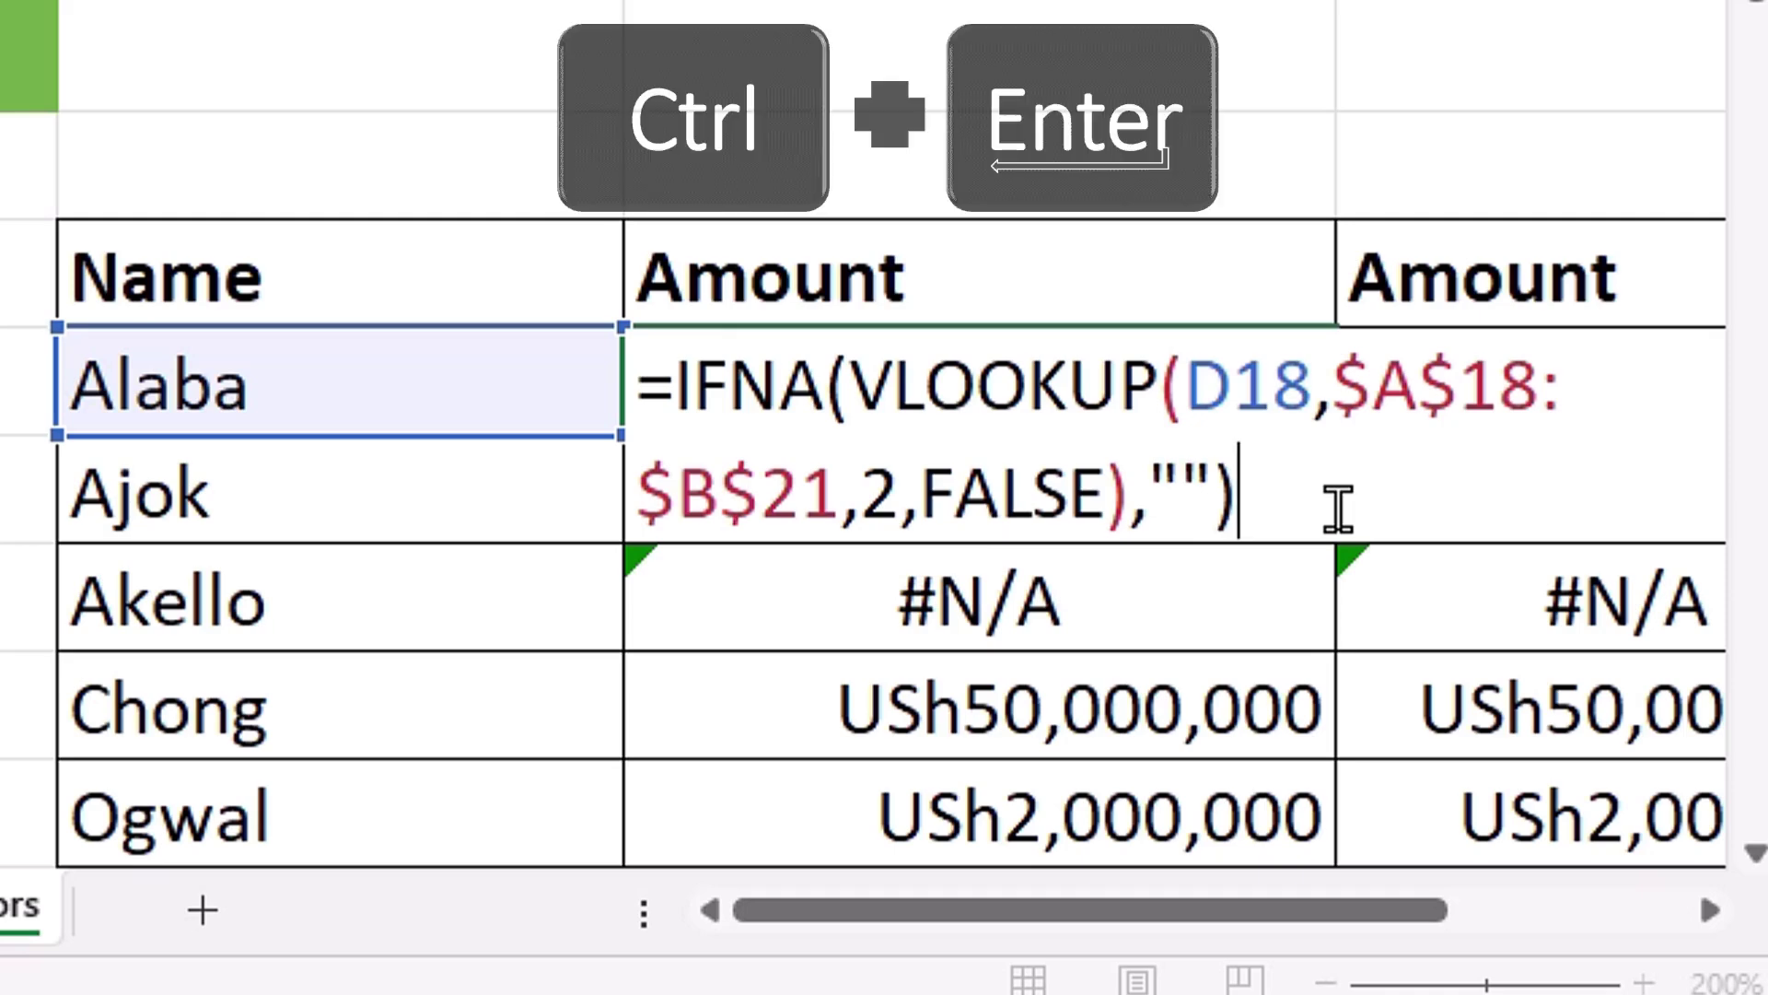
pyautogui.moveTo(1326, 479); pyautogui.dragTo(1341, 834)
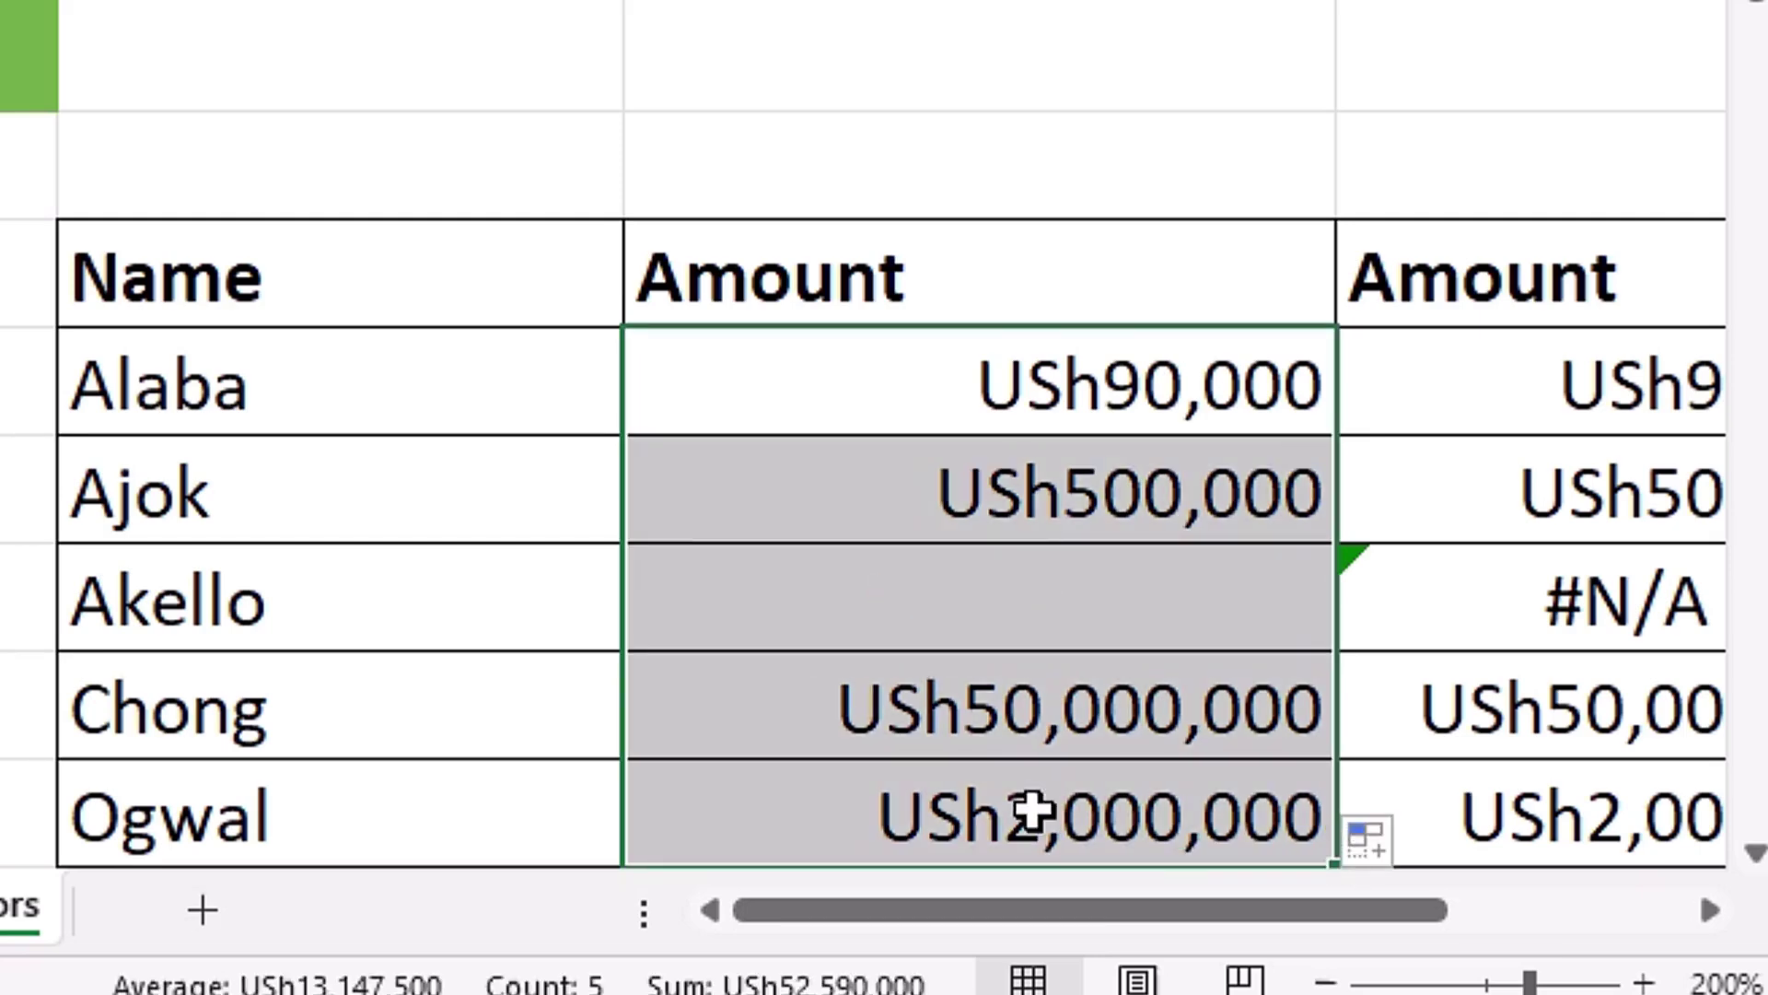
# Inspect the IFNA formula in E20 with its references highlighted.
pyautogui.click(946, 606)
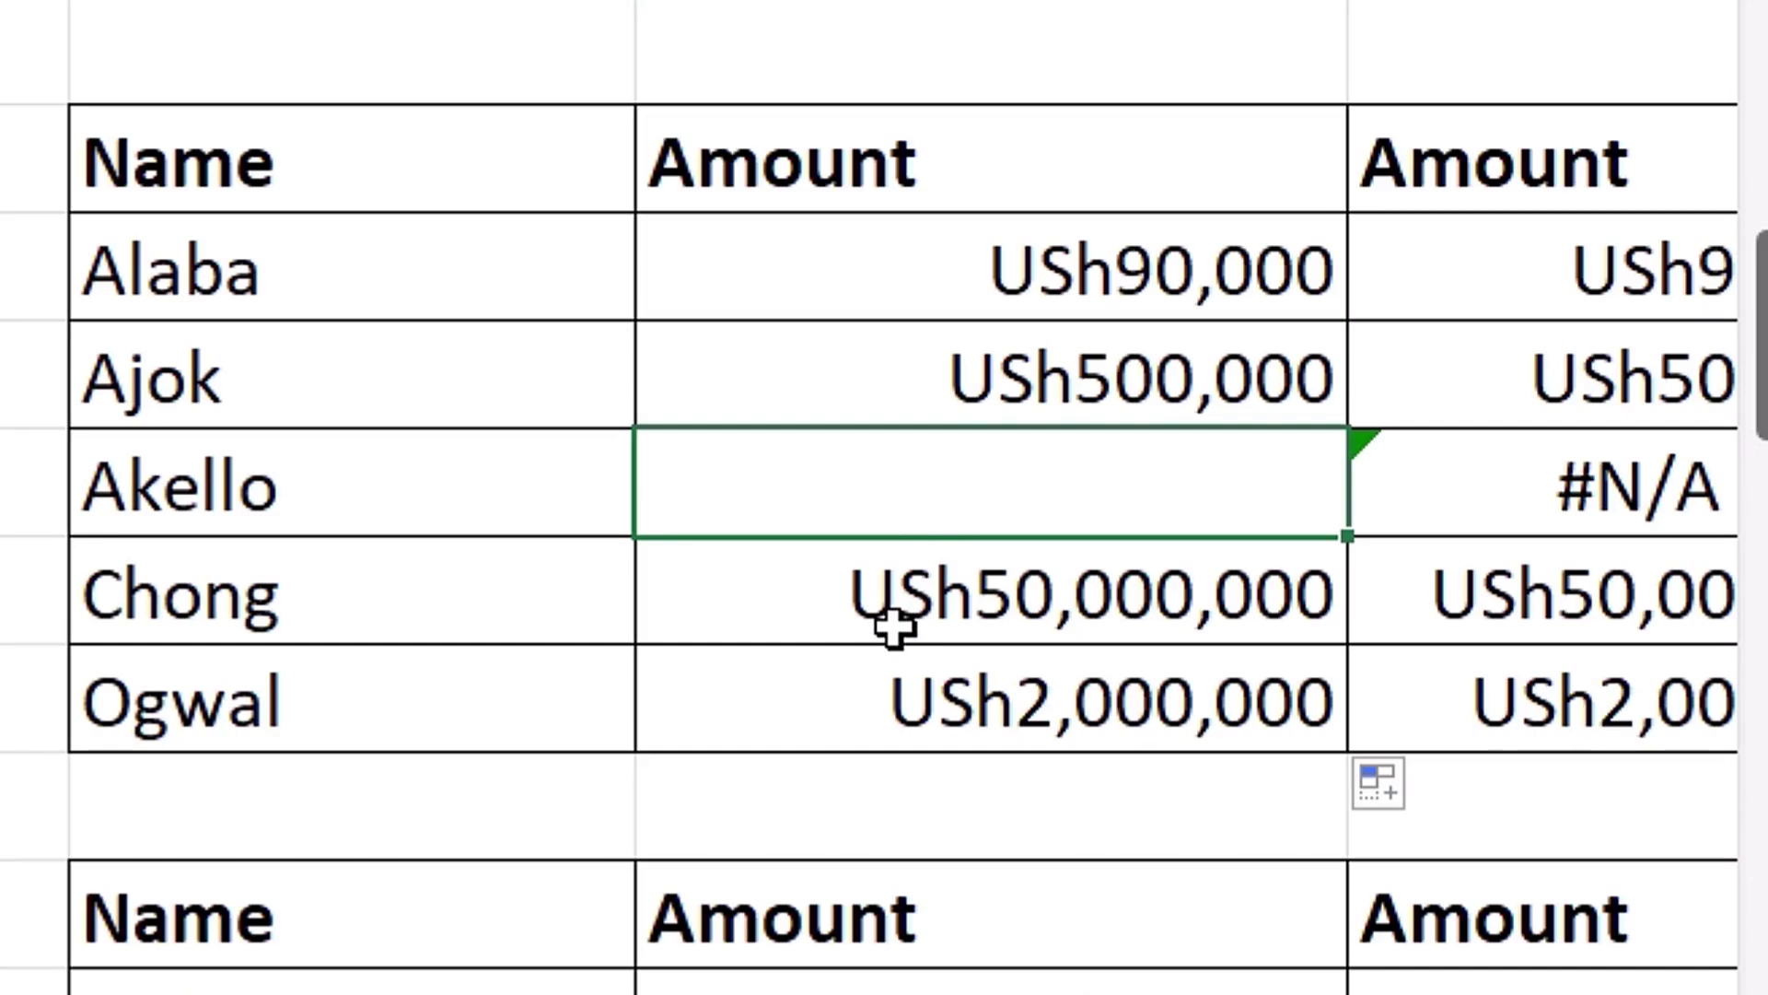
pyautogui.press('F2')
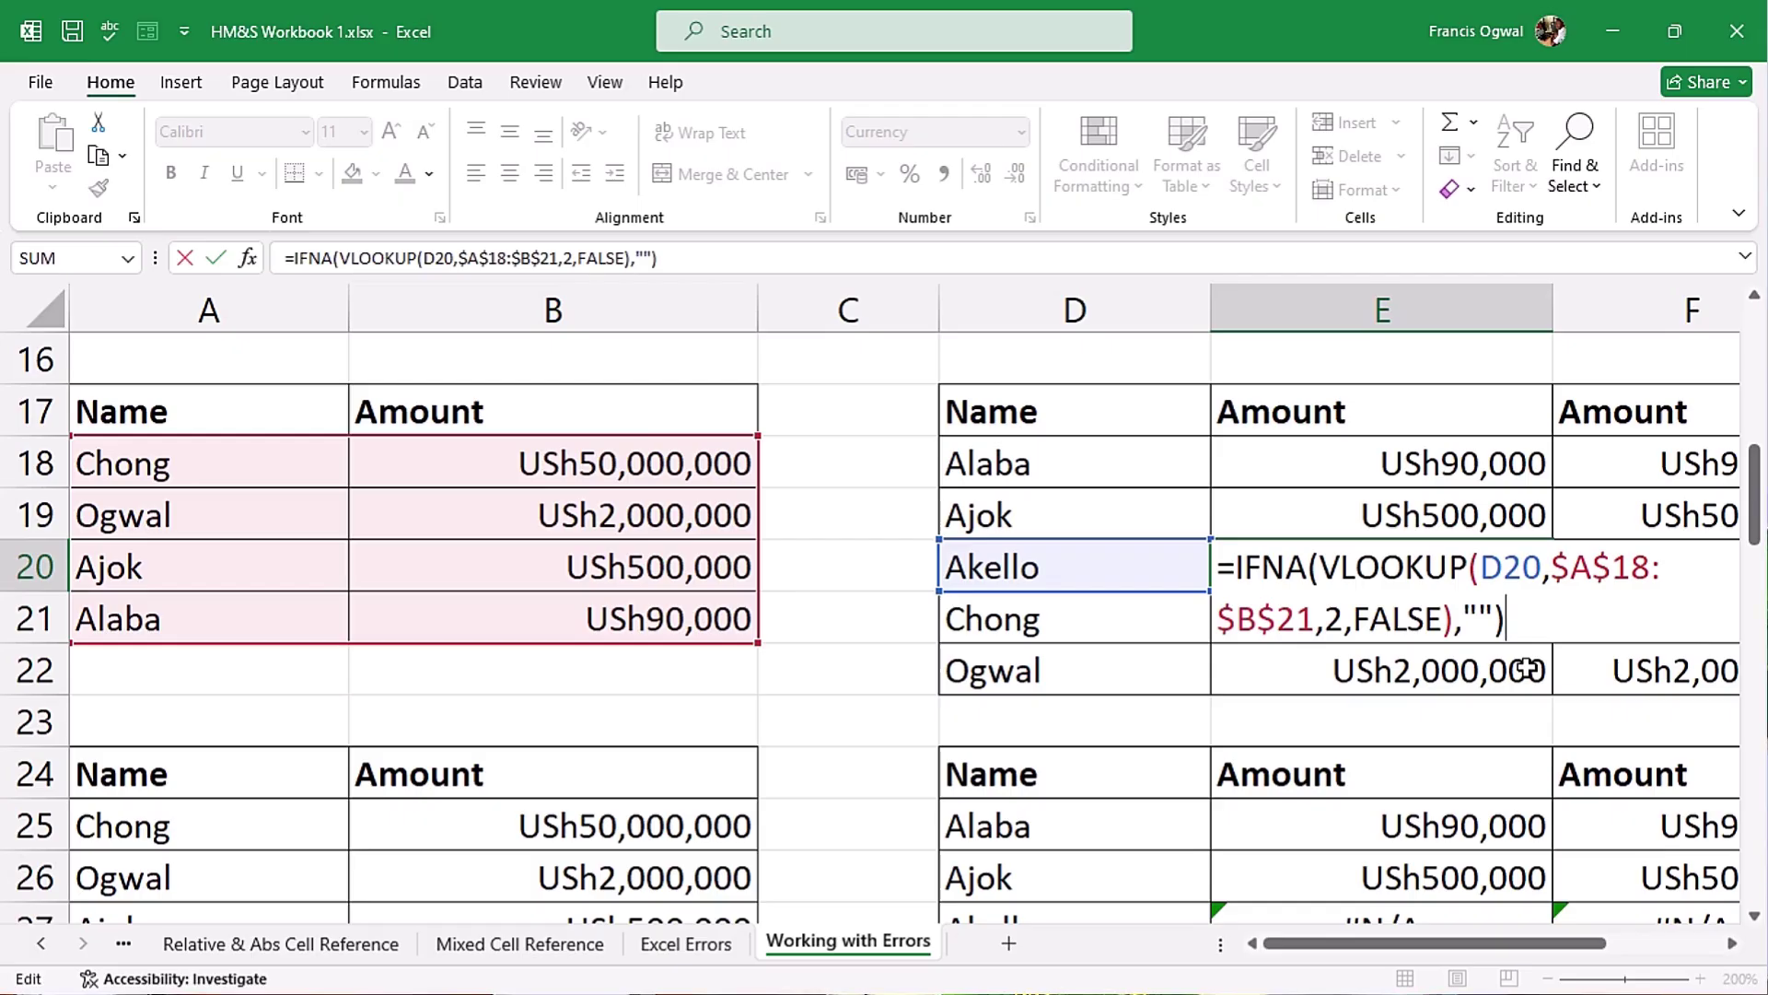
pyautogui.hotkey('ctrl', 'Return')
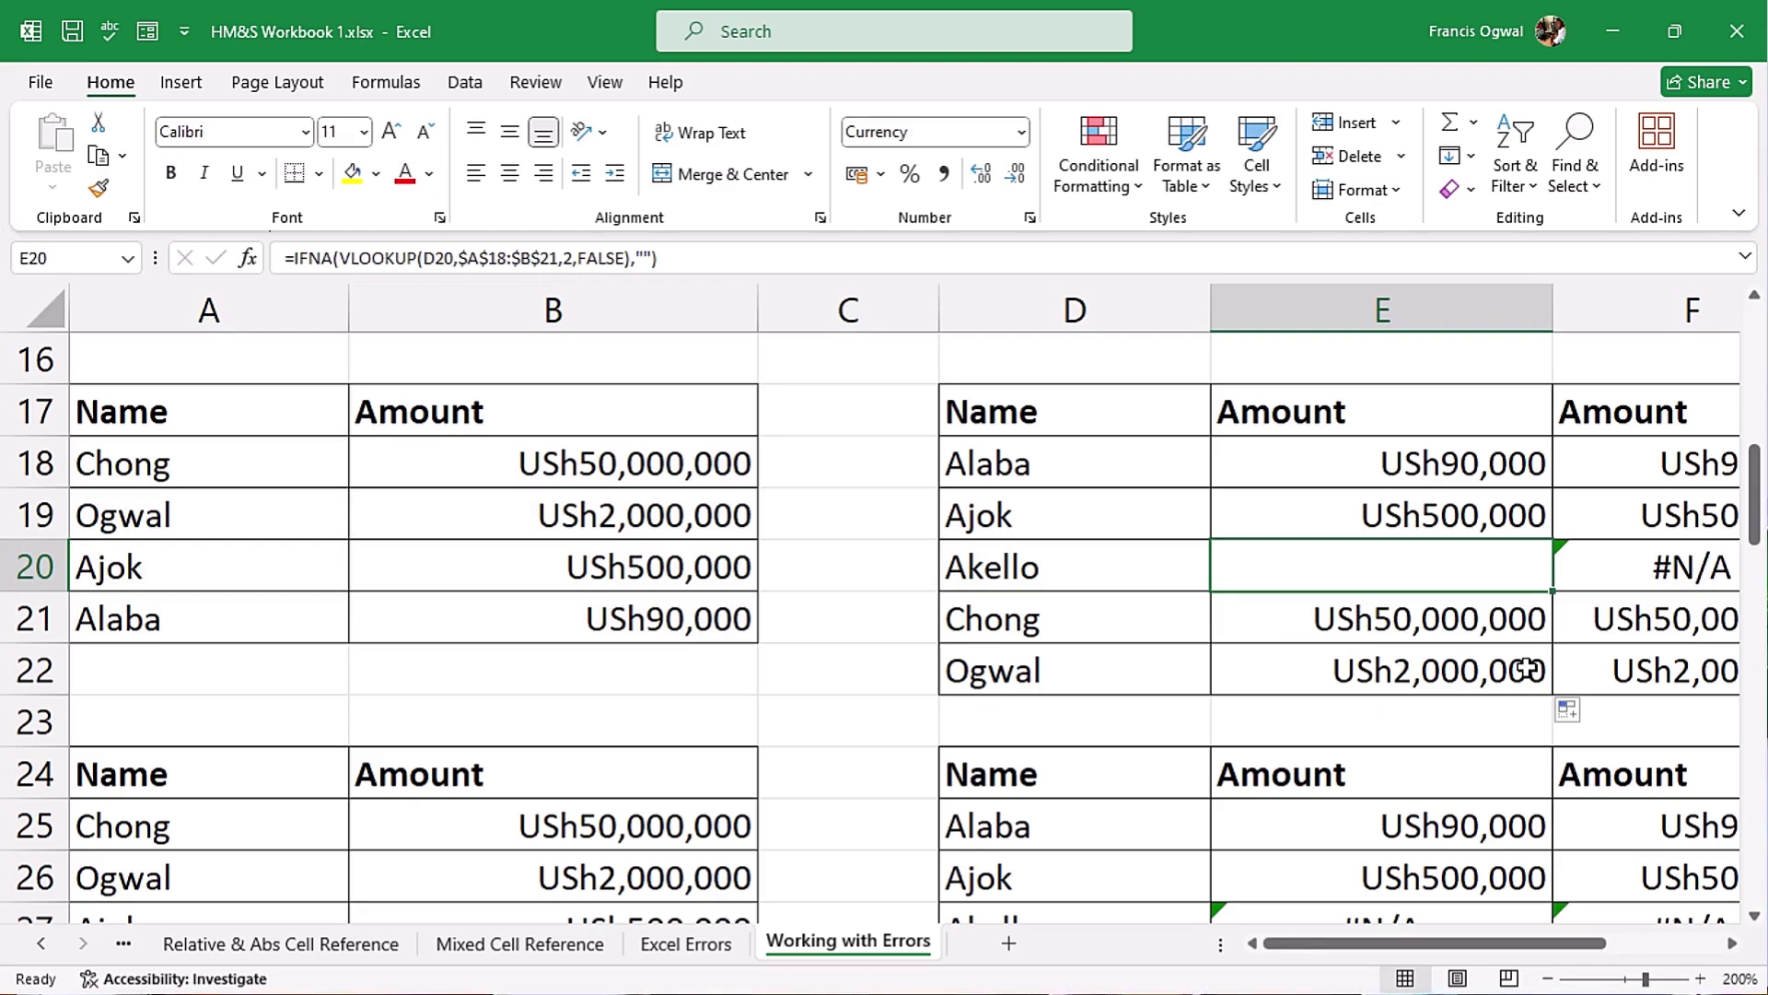
# Wrap the VLOOKUP formula in F18 in an IFERROR function, with the VLOOKUP as its value argument.
pyautogui.moveTo(1440, 943); pyautogui.dragTo(1497, 943)
pyautogui.click(1395, 460)
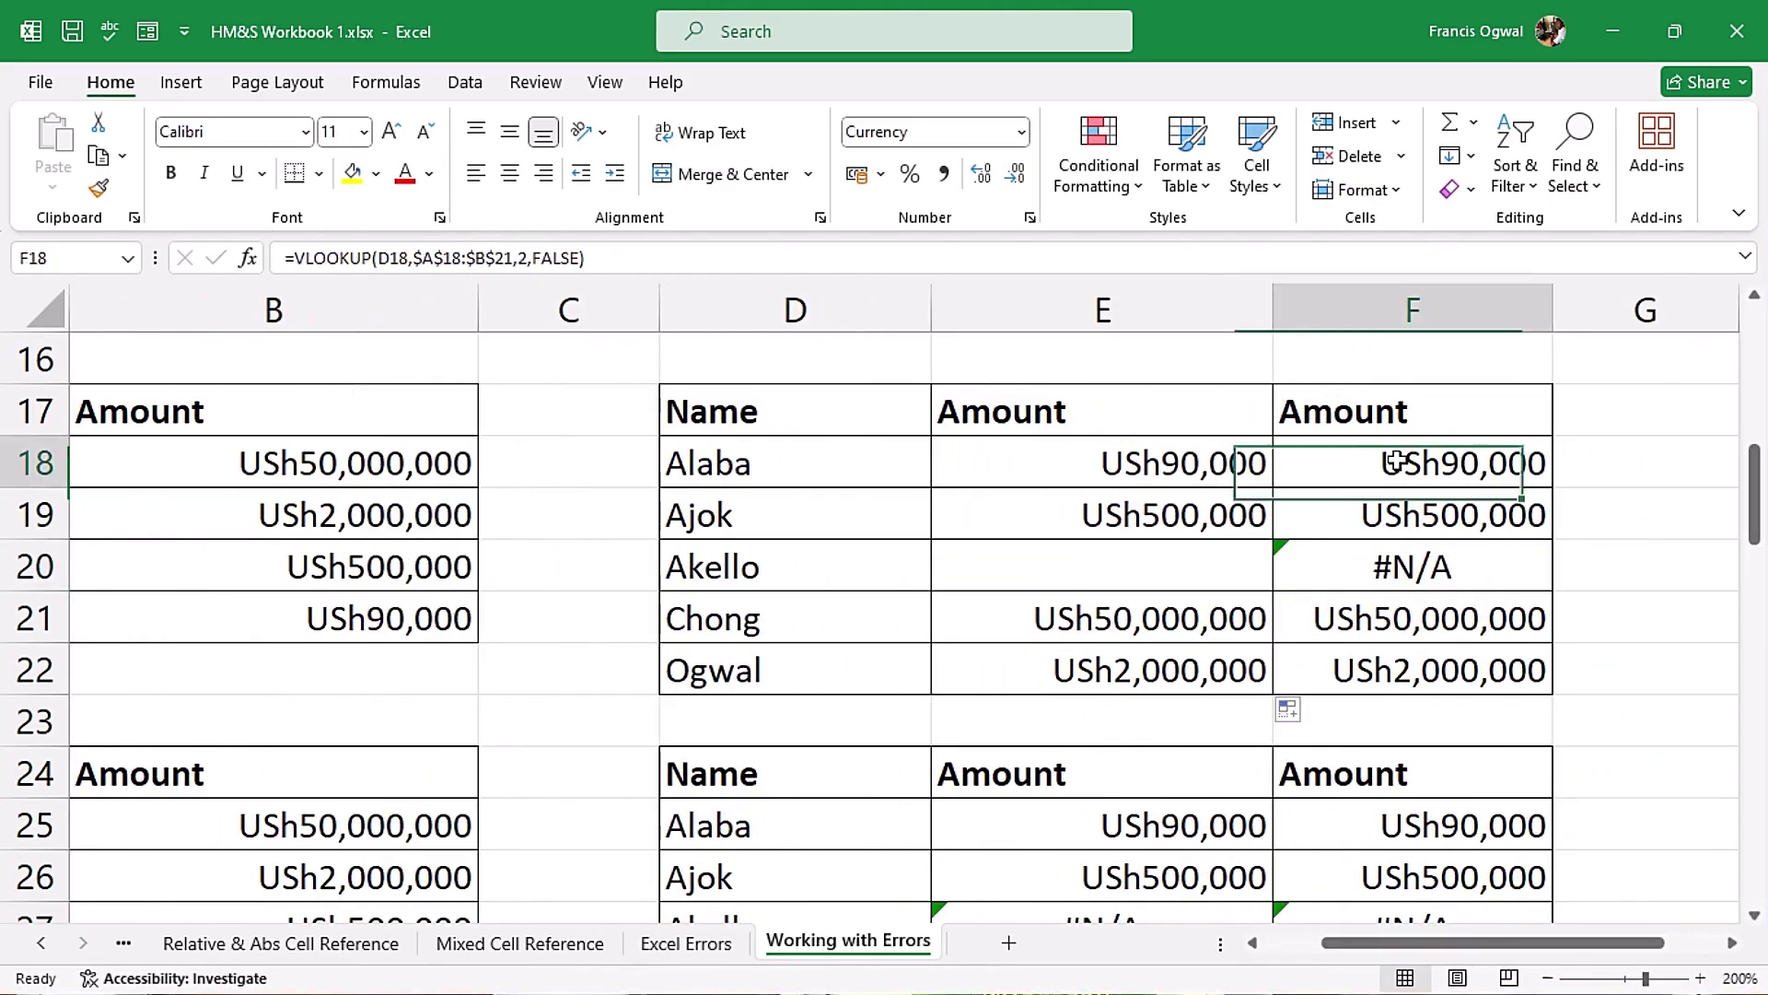
pyautogui.press('F2')
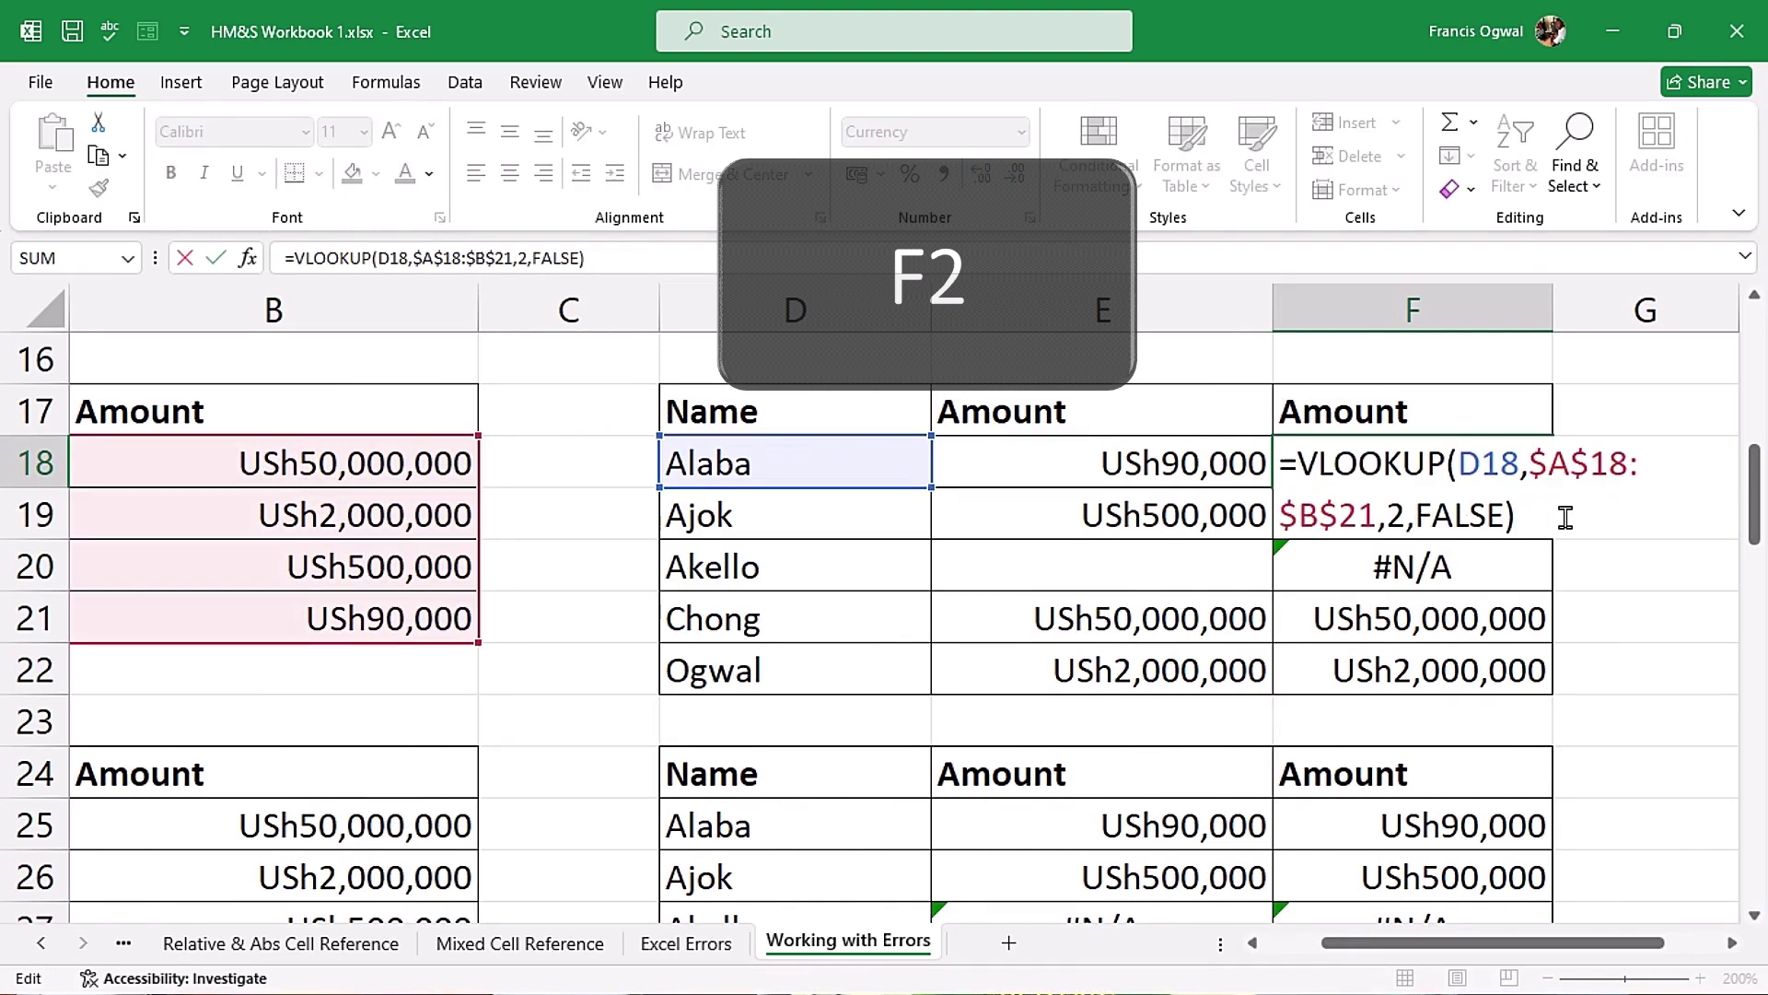
pyautogui.click(1296, 461)
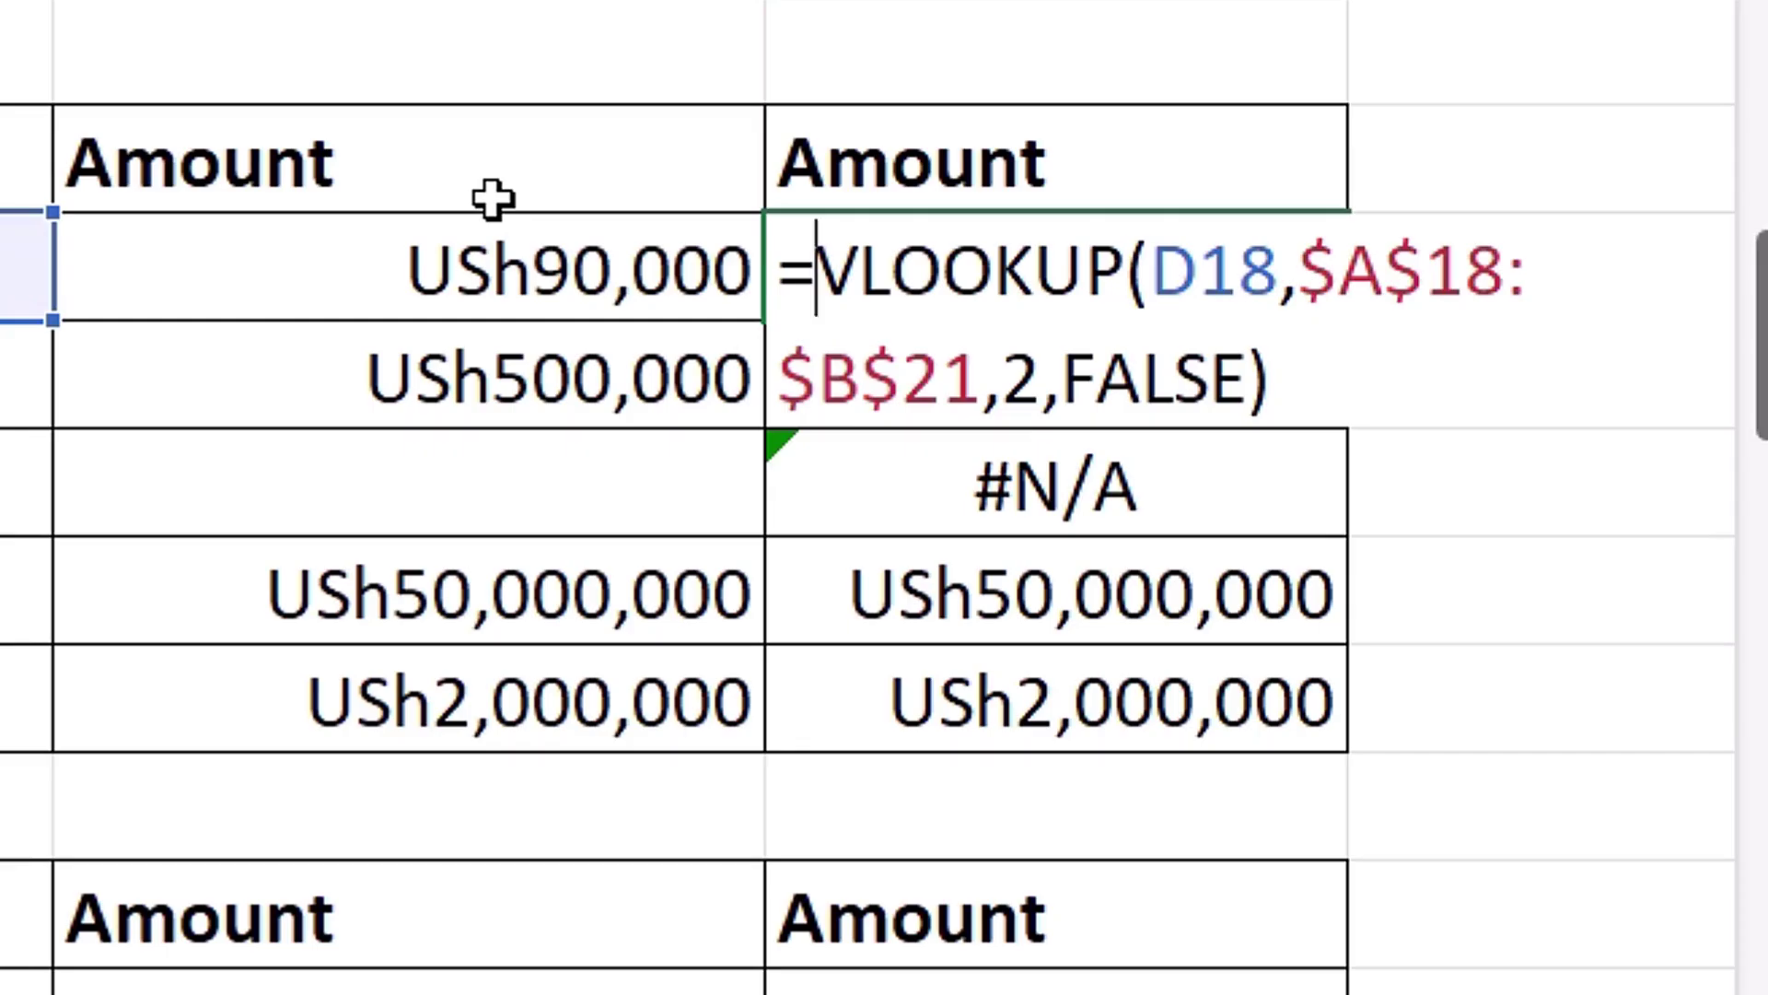
pyautogui.write('ifer')
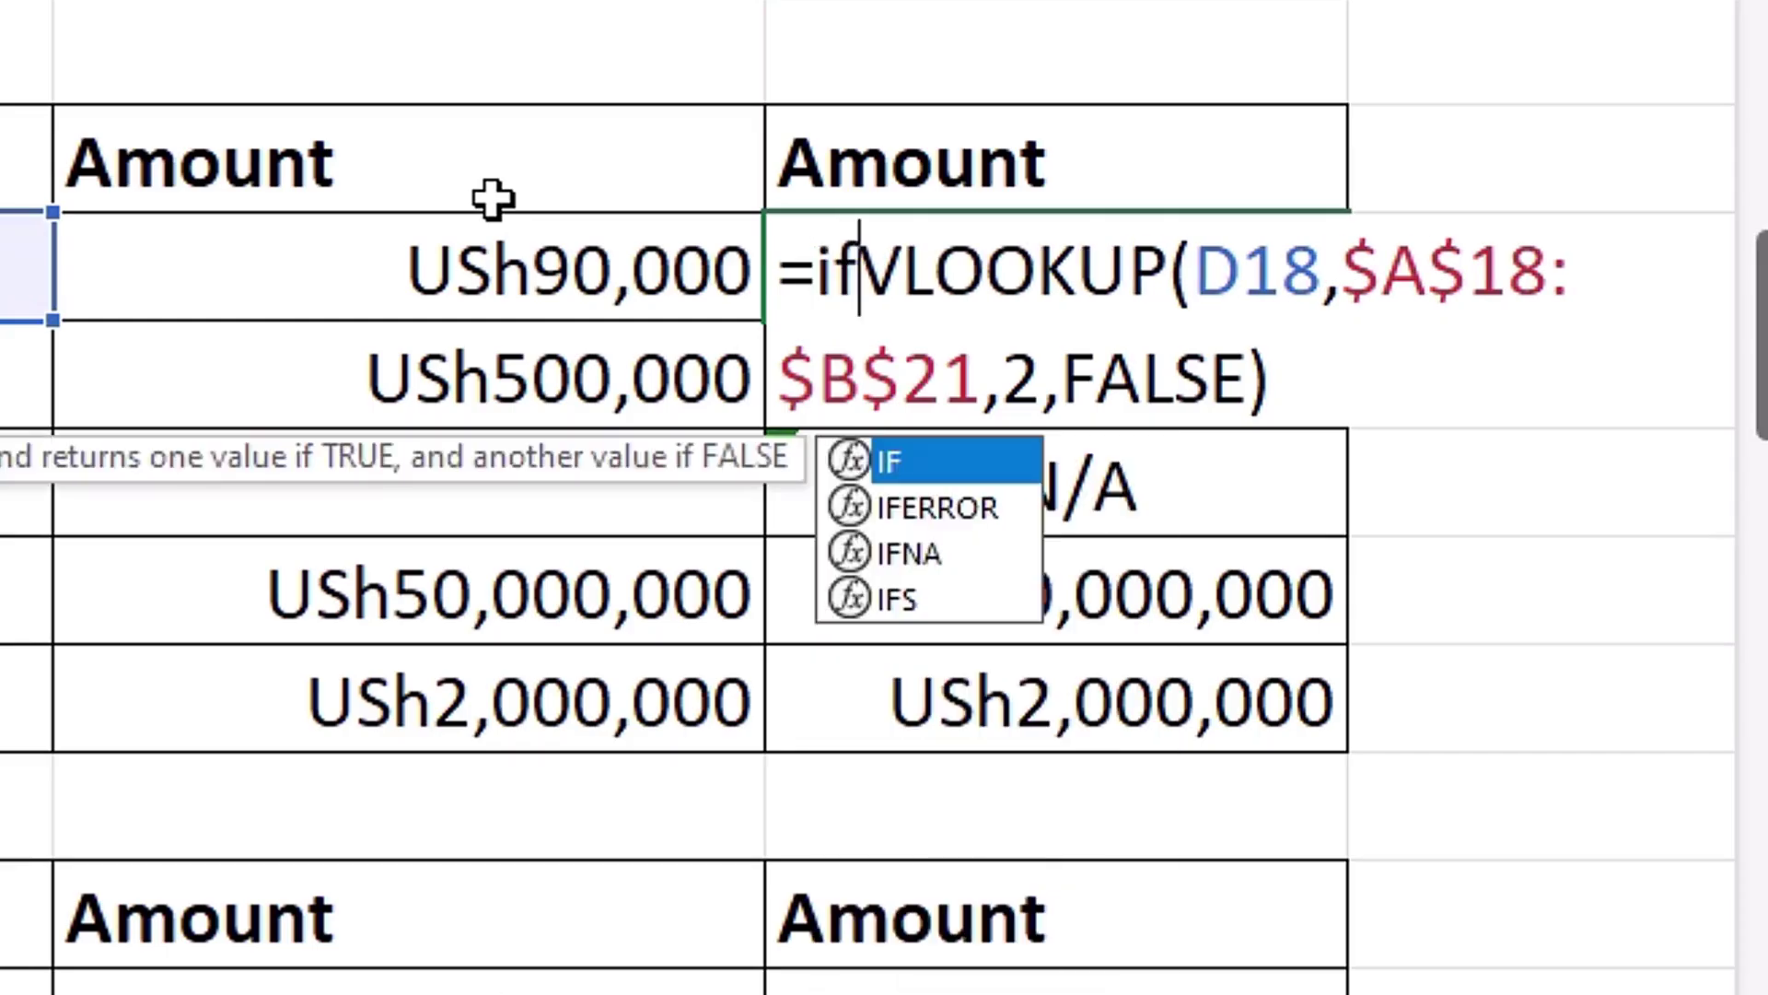
pyautogui.write('r')
pyautogui.press('Tab')
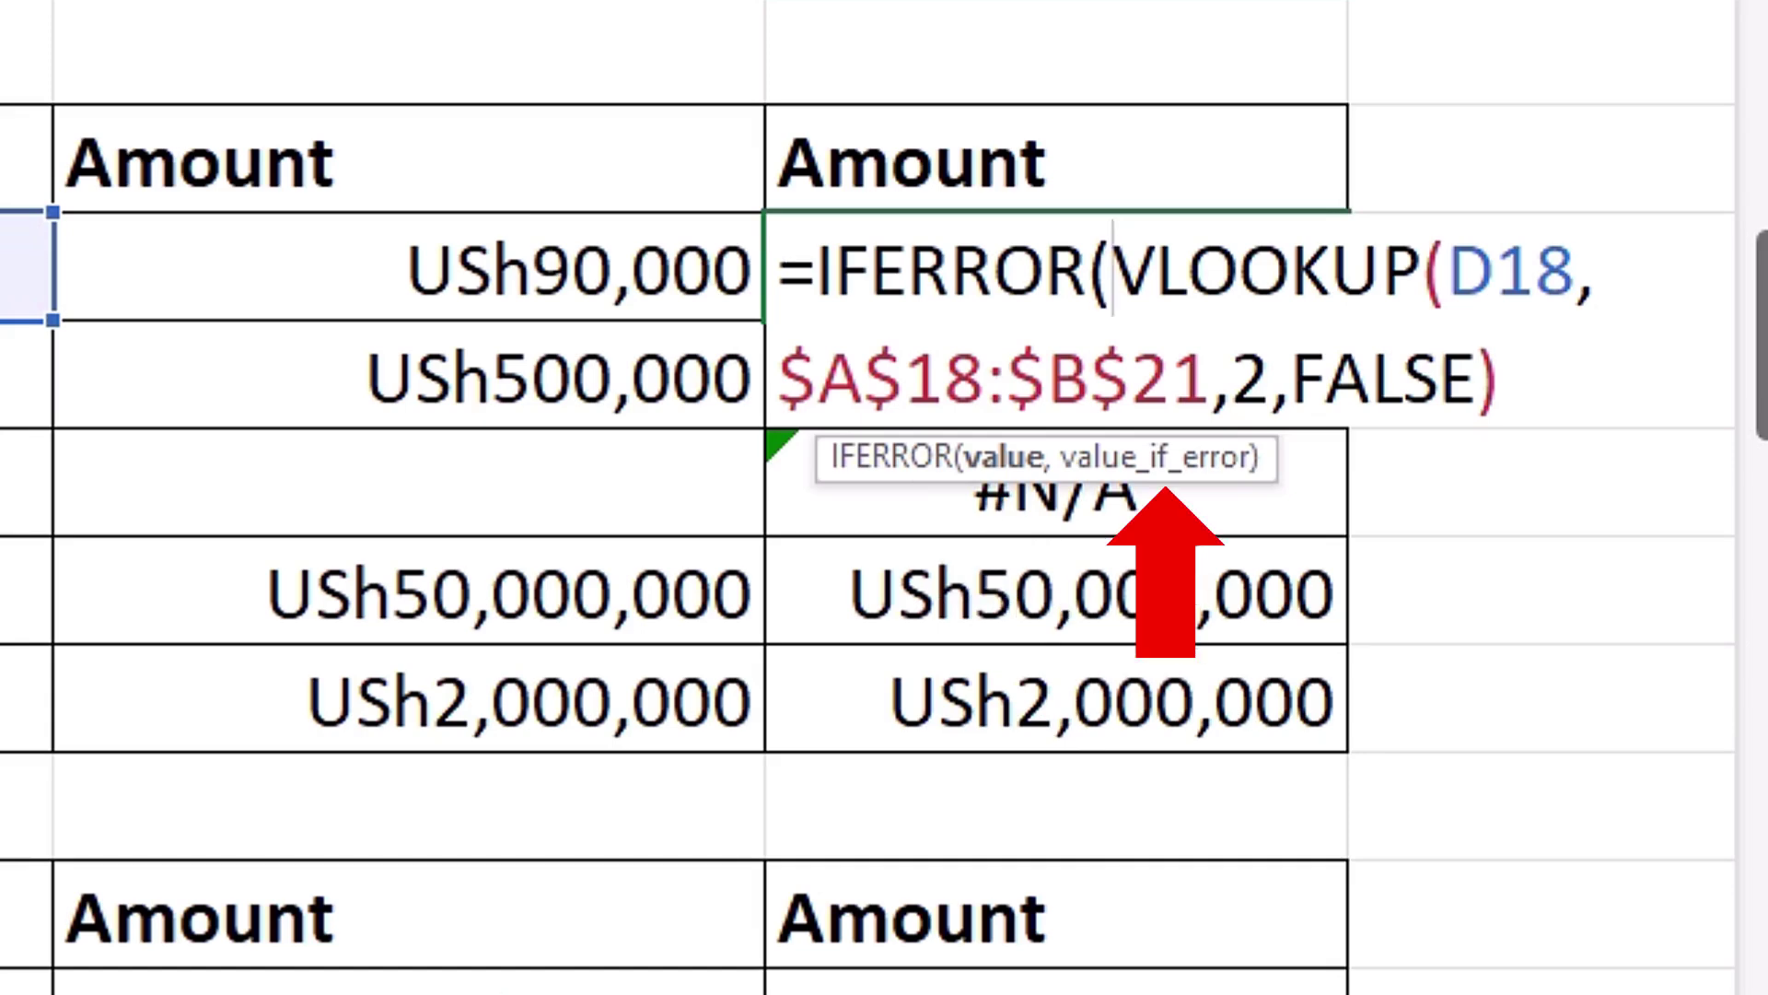
pyautogui.keyDown('shift'); pyautogui.click(1553, 413); pyautogui.keyUp('shift')
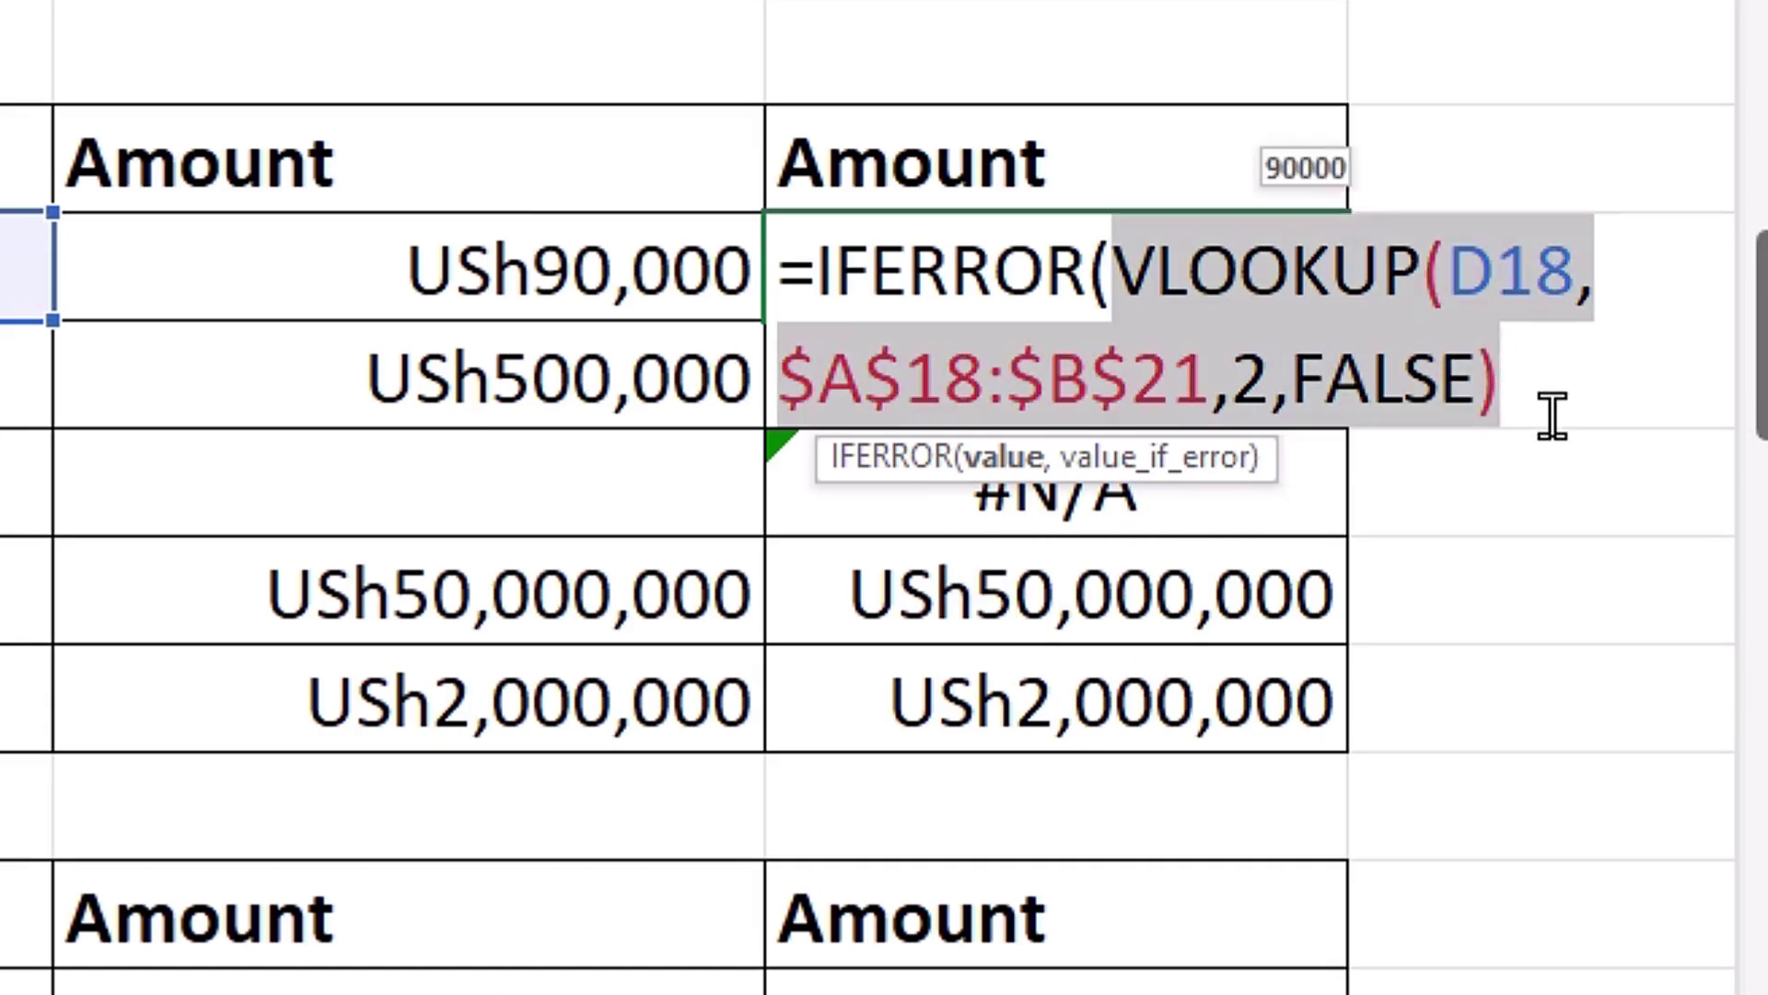
pyautogui.click(1553, 413)
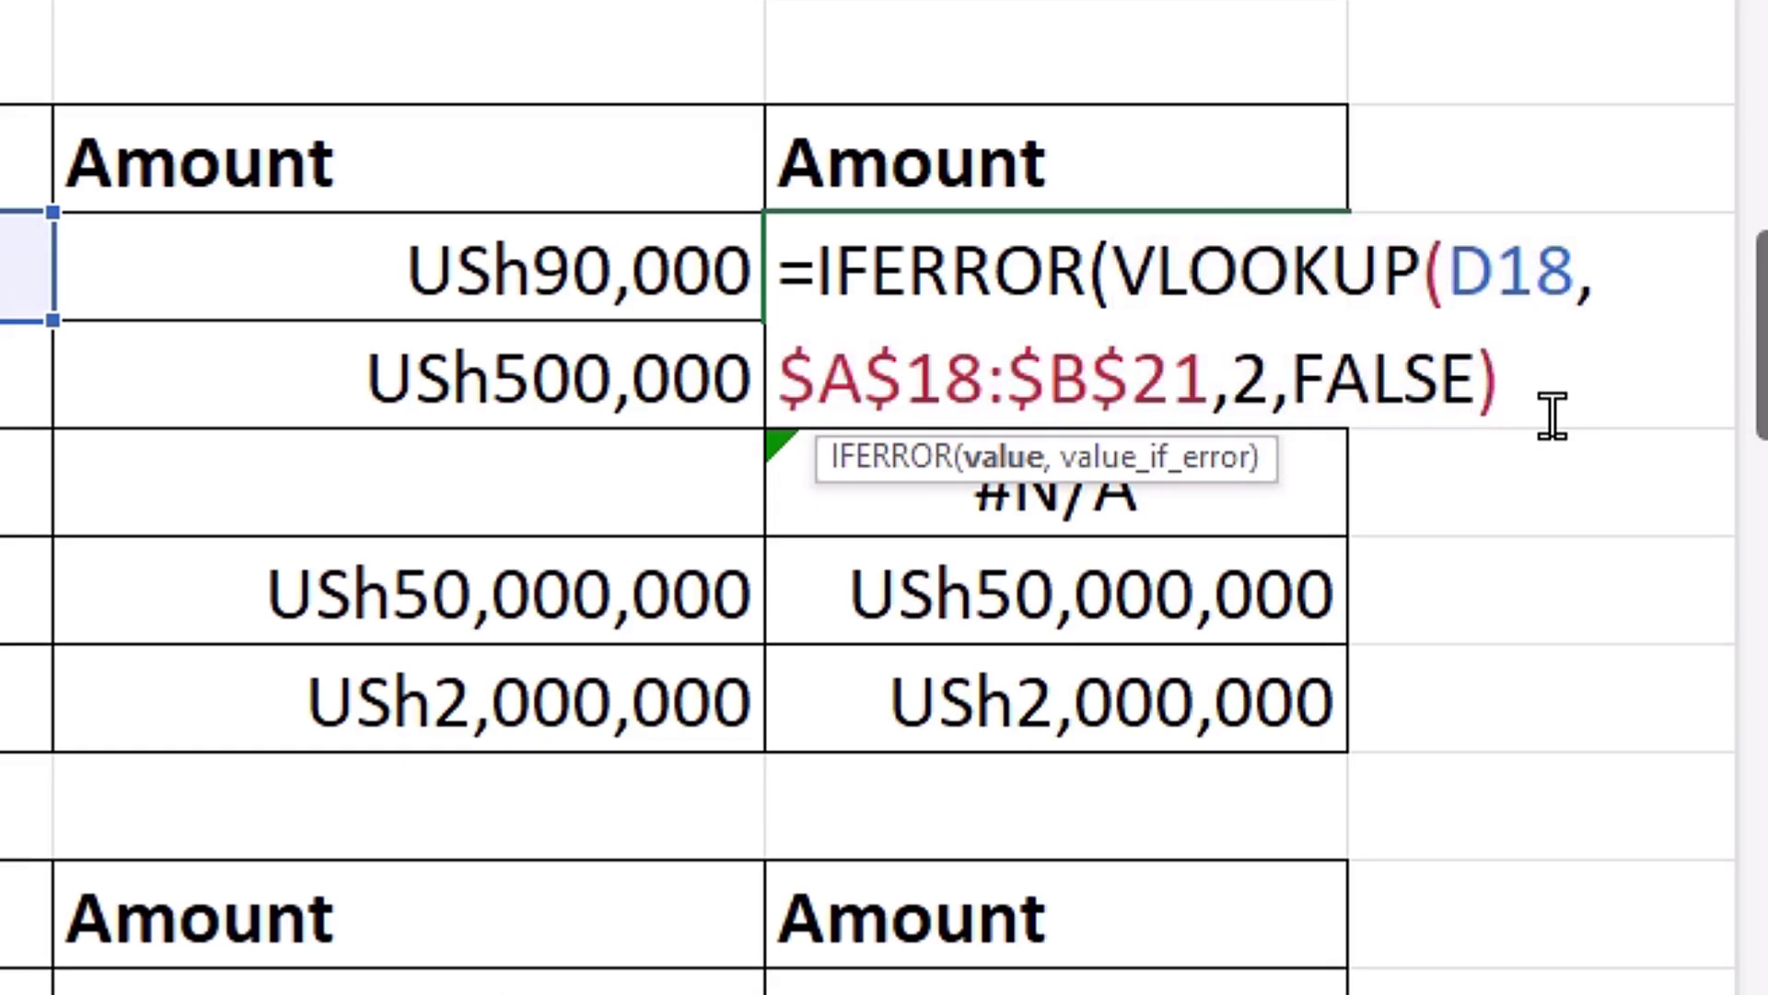
# Set the value_if_error argument of the F18 IFERROR formula to an empty string ("") and fill the formula down to F22.
pyautogui.write(',')
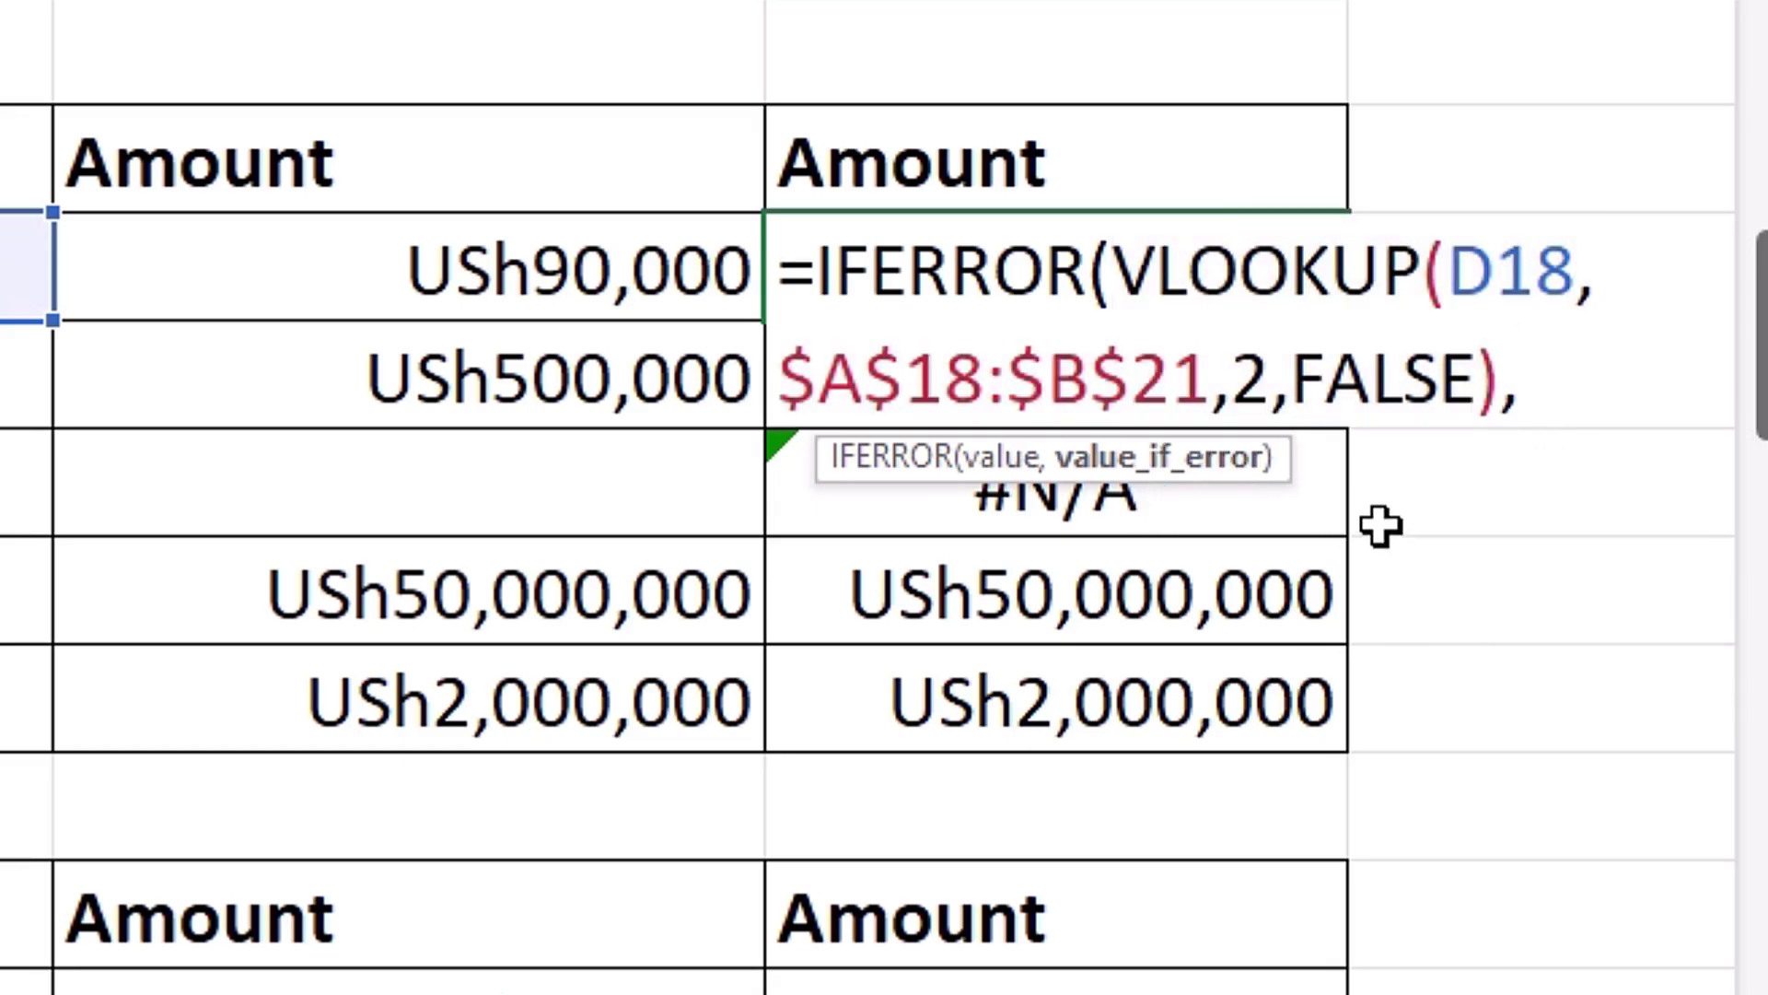
pyautogui.write('""')
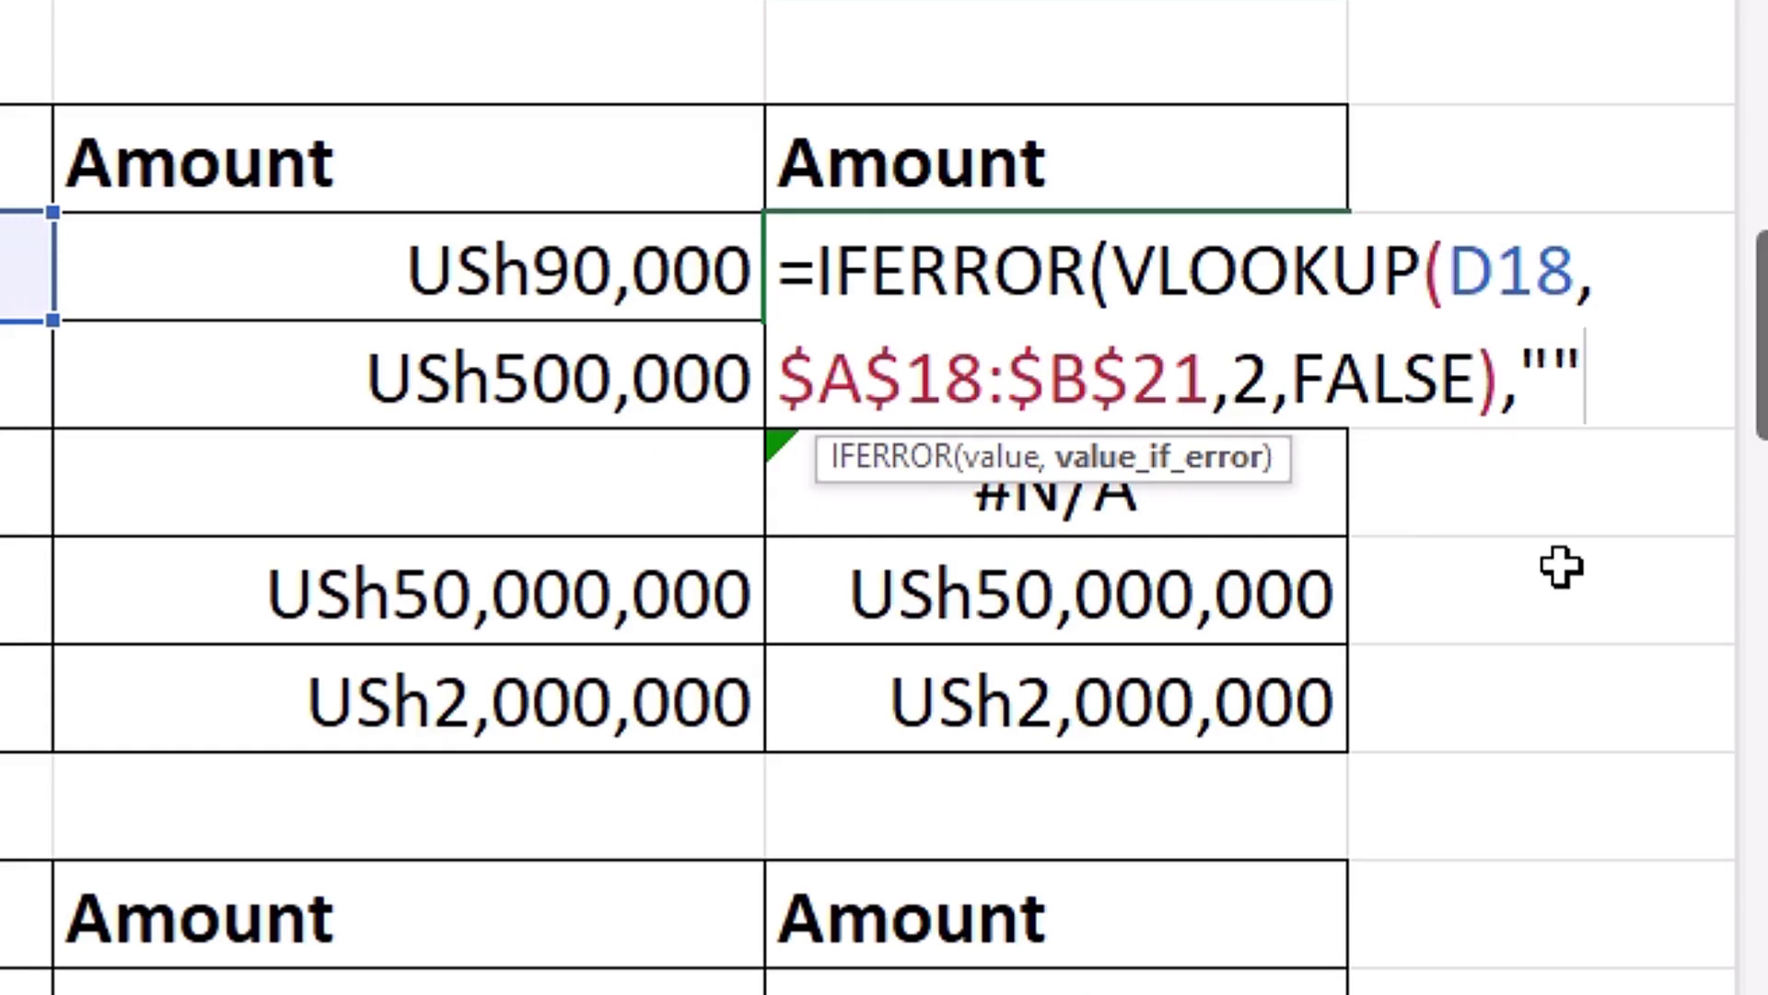
pyautogui.write(')')
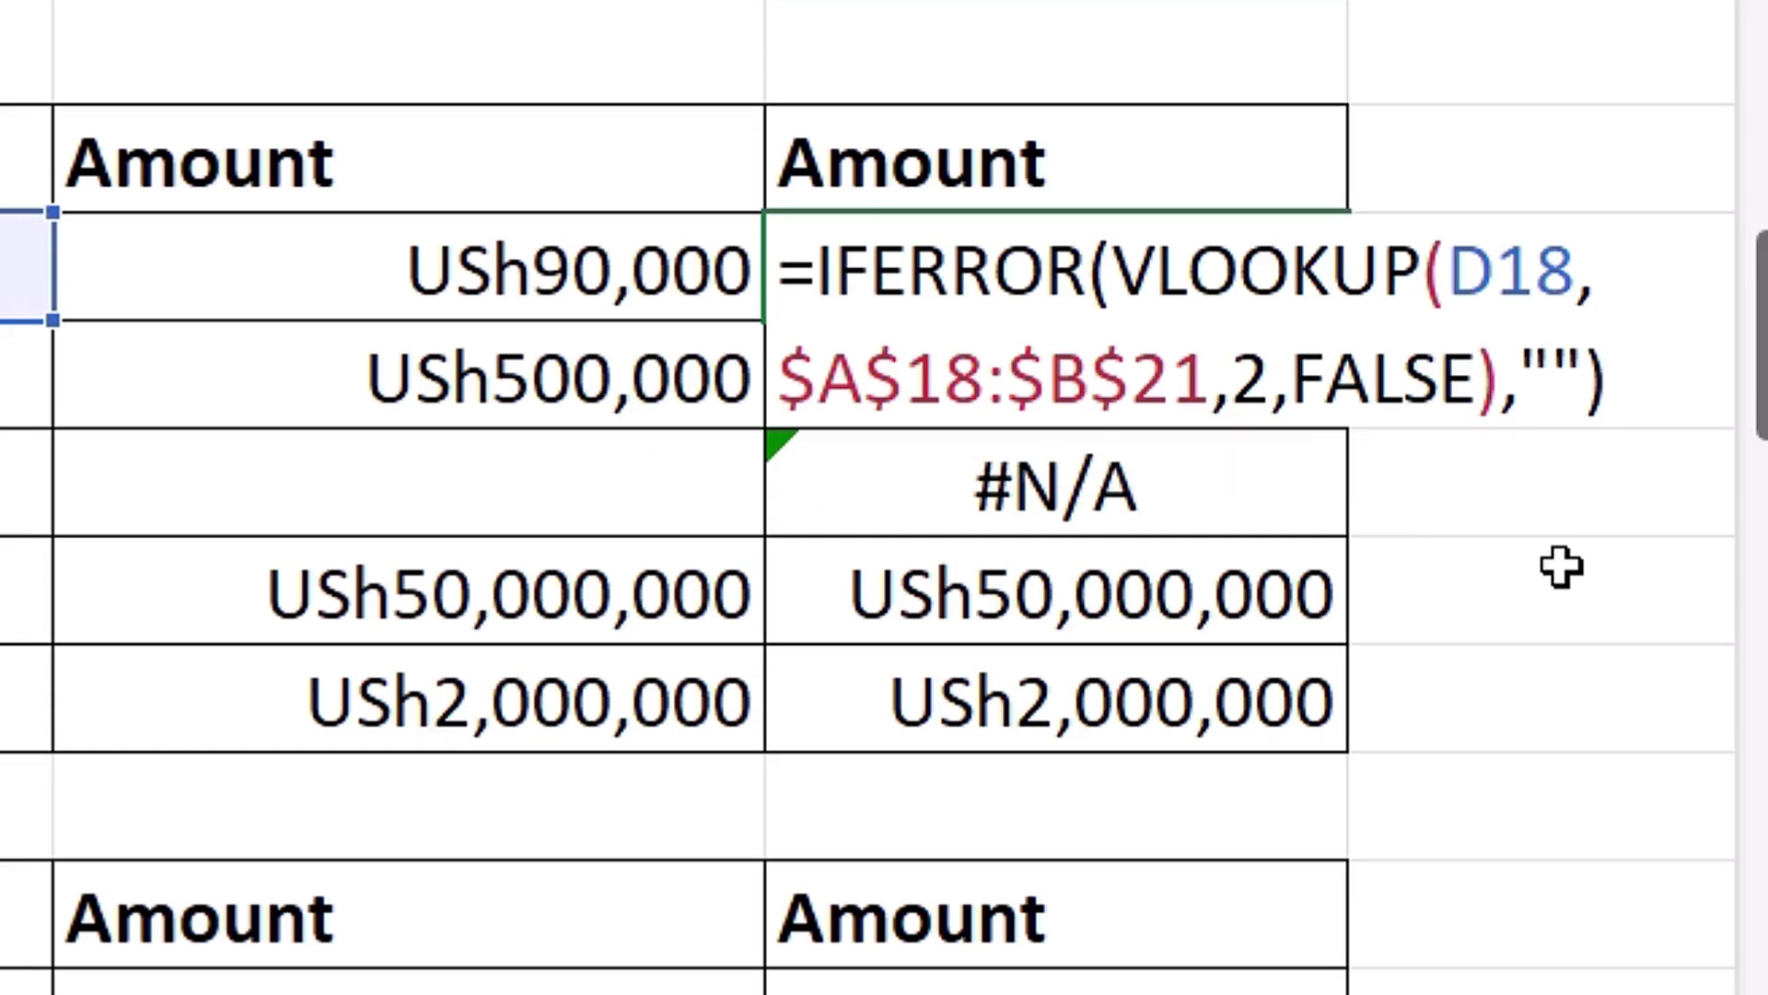
pyautogui.hotkey('ctrl', 'Return')
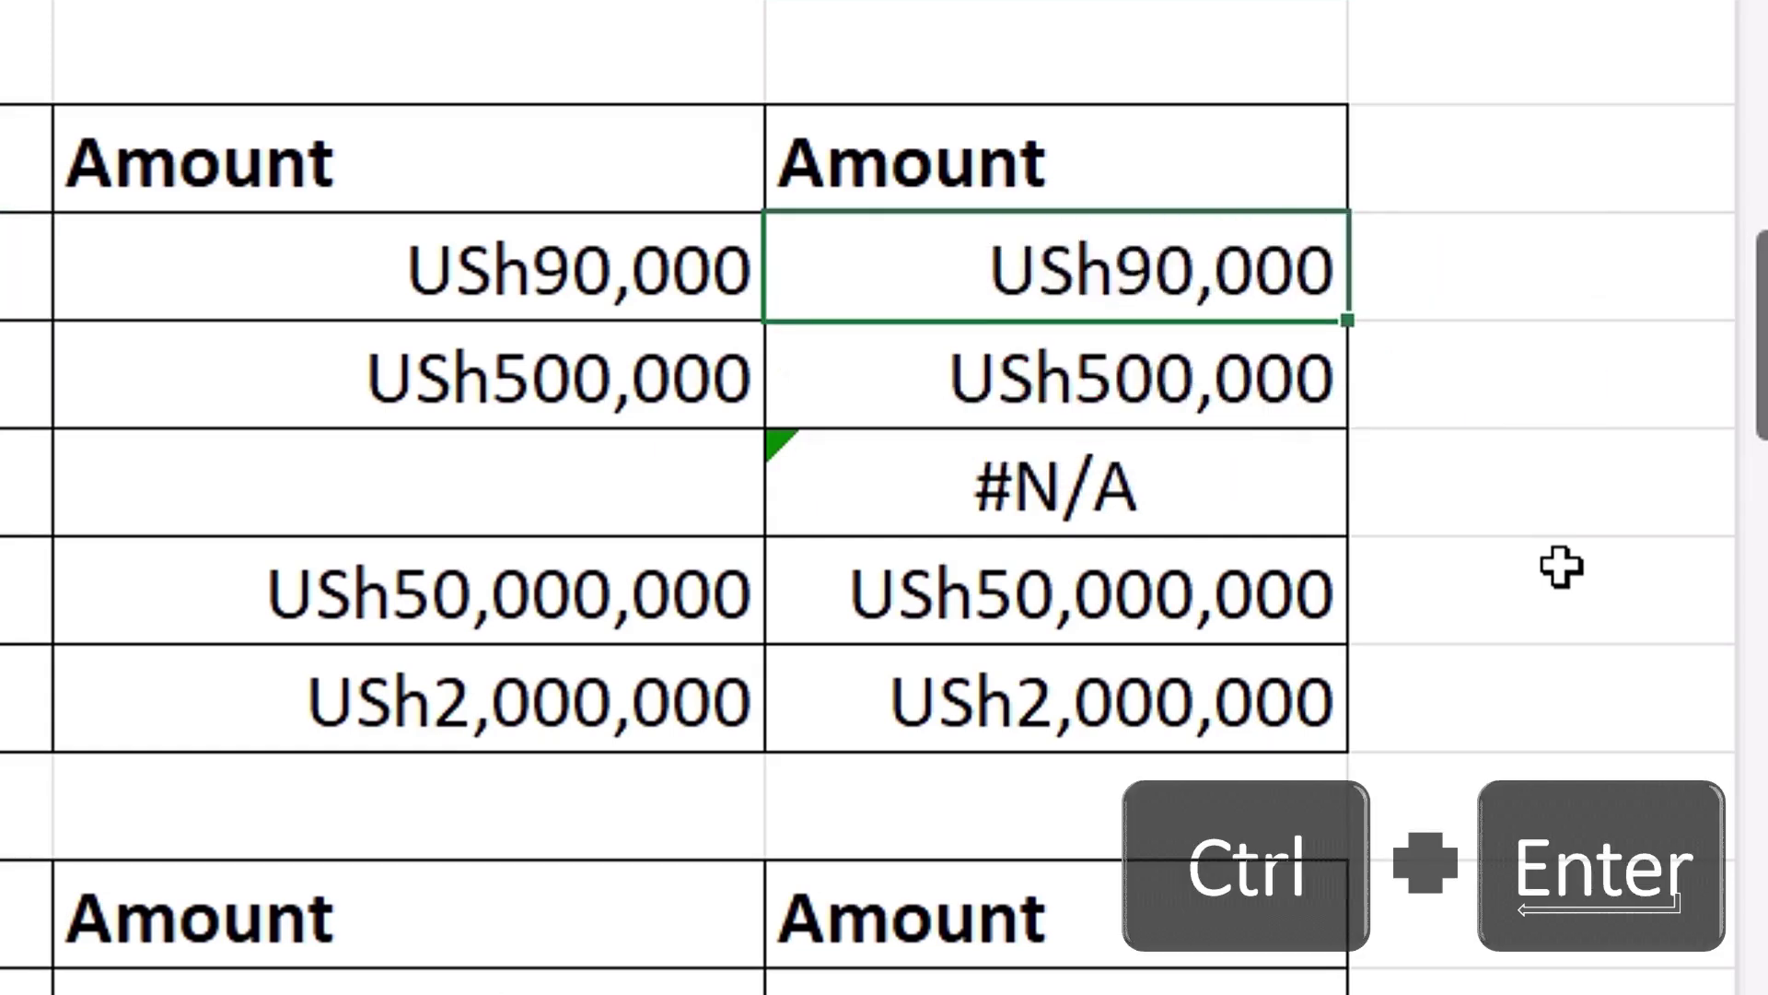
pyautogui.moveTo(1346, 319); pyautogui.dragTo(1302, 738)
# Inspect the filled IFERROR formula in F20 without changing it.
pyautogui.click(1180, 489)
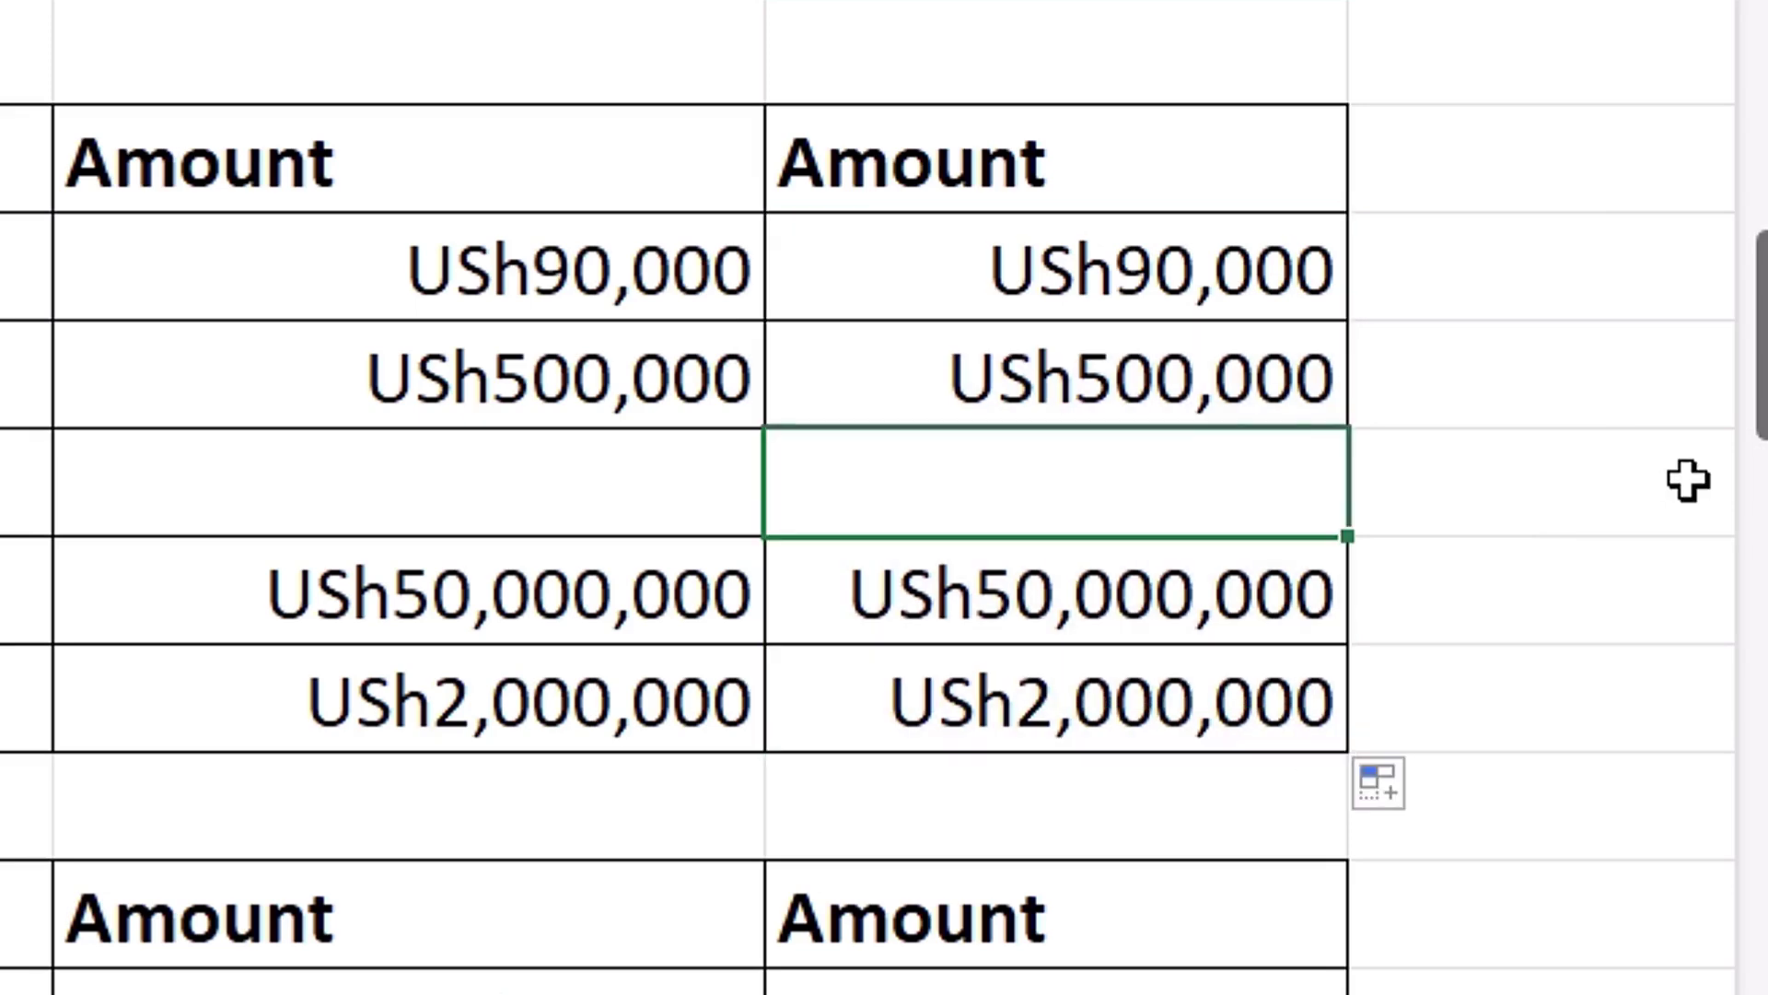
pyautogui.press('F2')
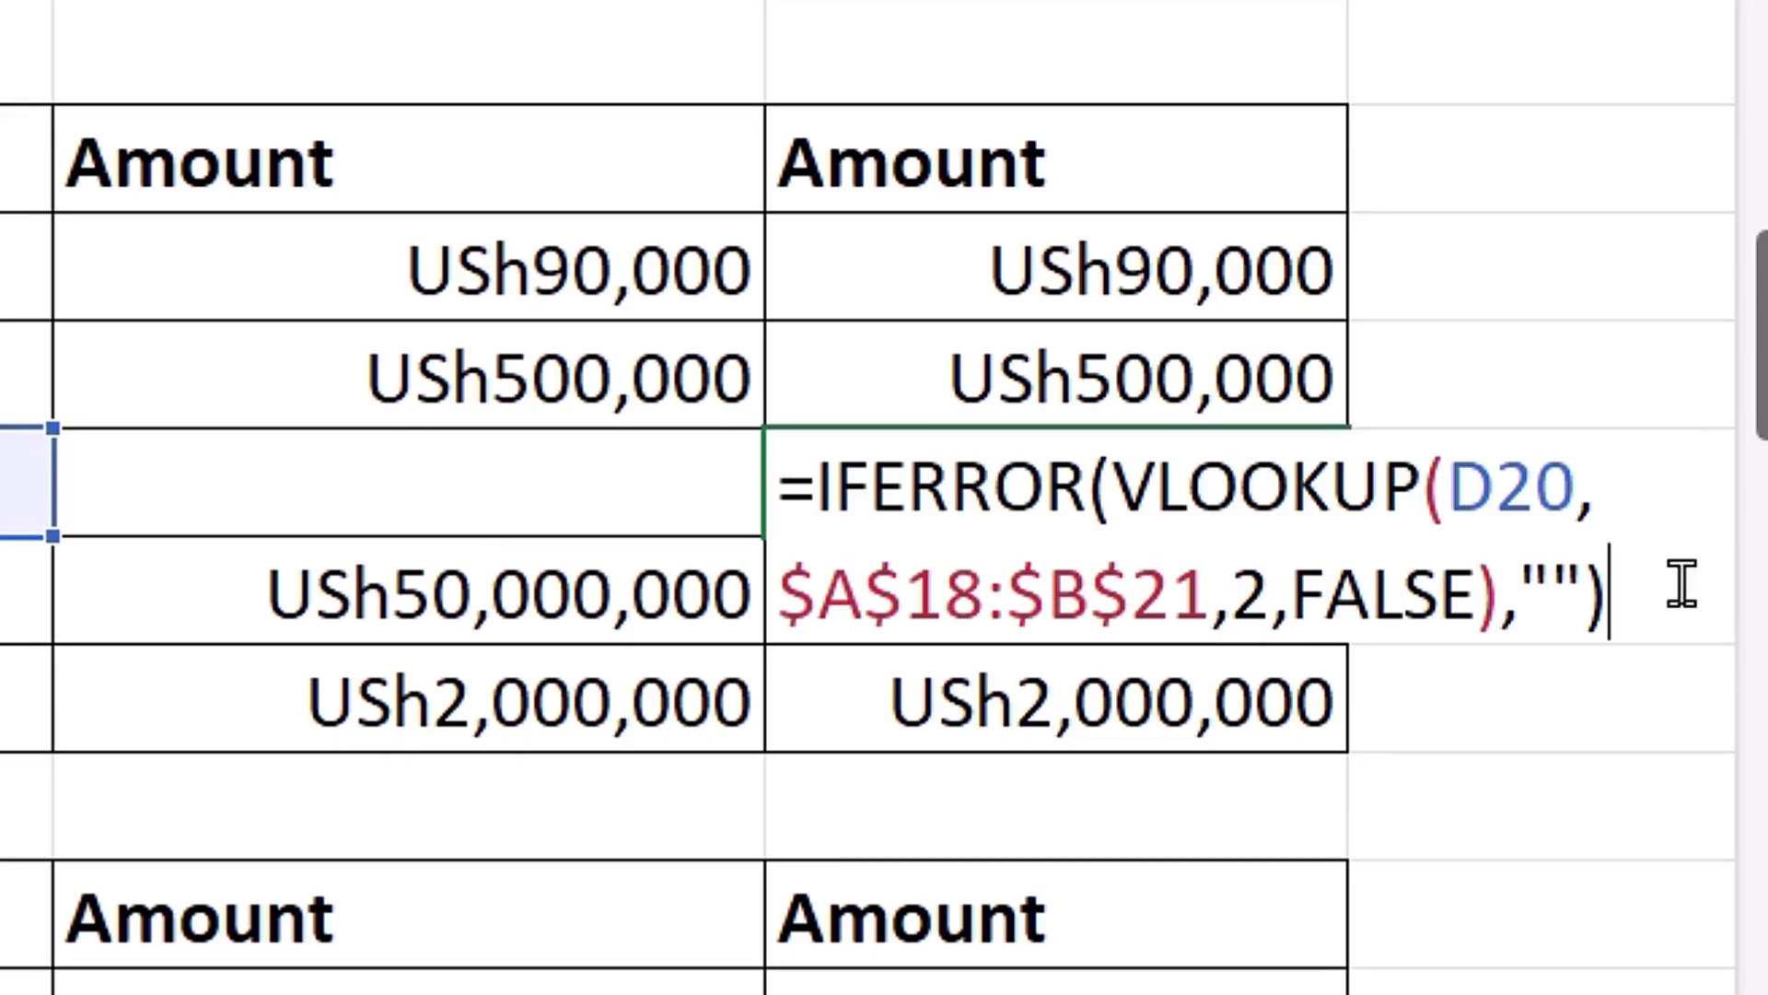
pyautogui.press('Escape')
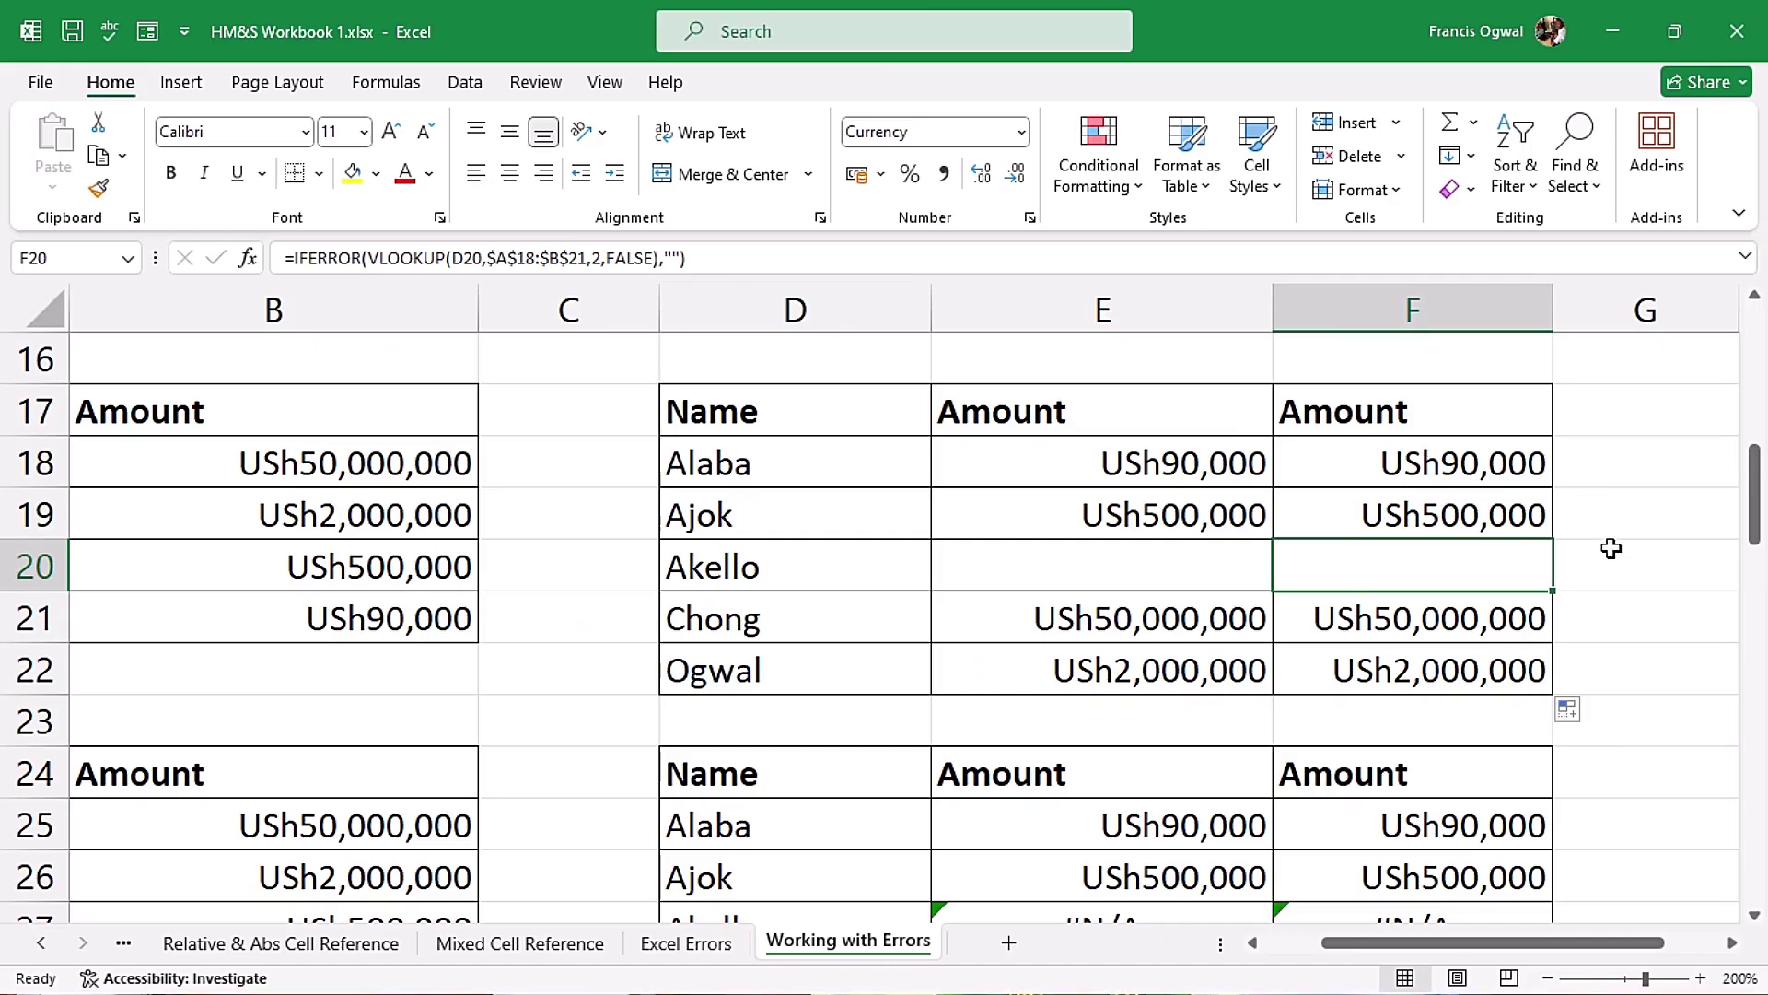
# Wrap the VLOOKUP formula in E25 of the lower table in an IFNA function, with the VLOOKUP as its value argument.
pyautogui.moveTo(1755, 502); pyautogui.dragTo(1754, 548)
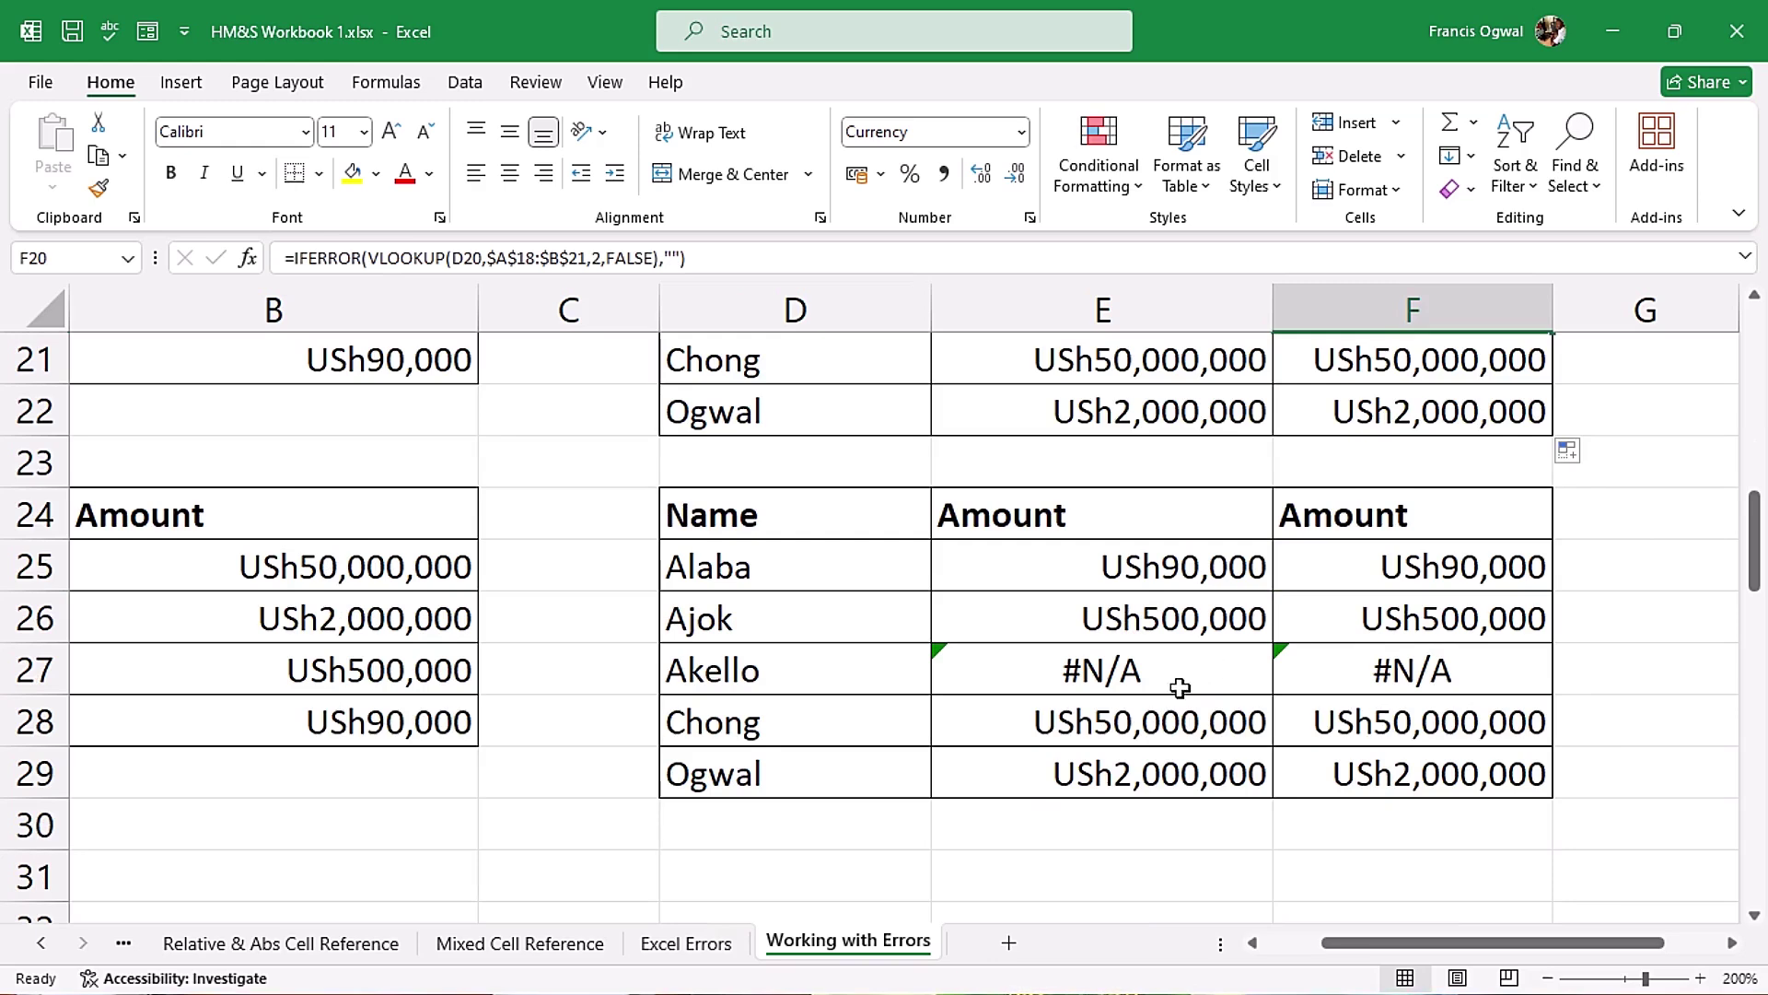
pyautogui.click(1178, 672)
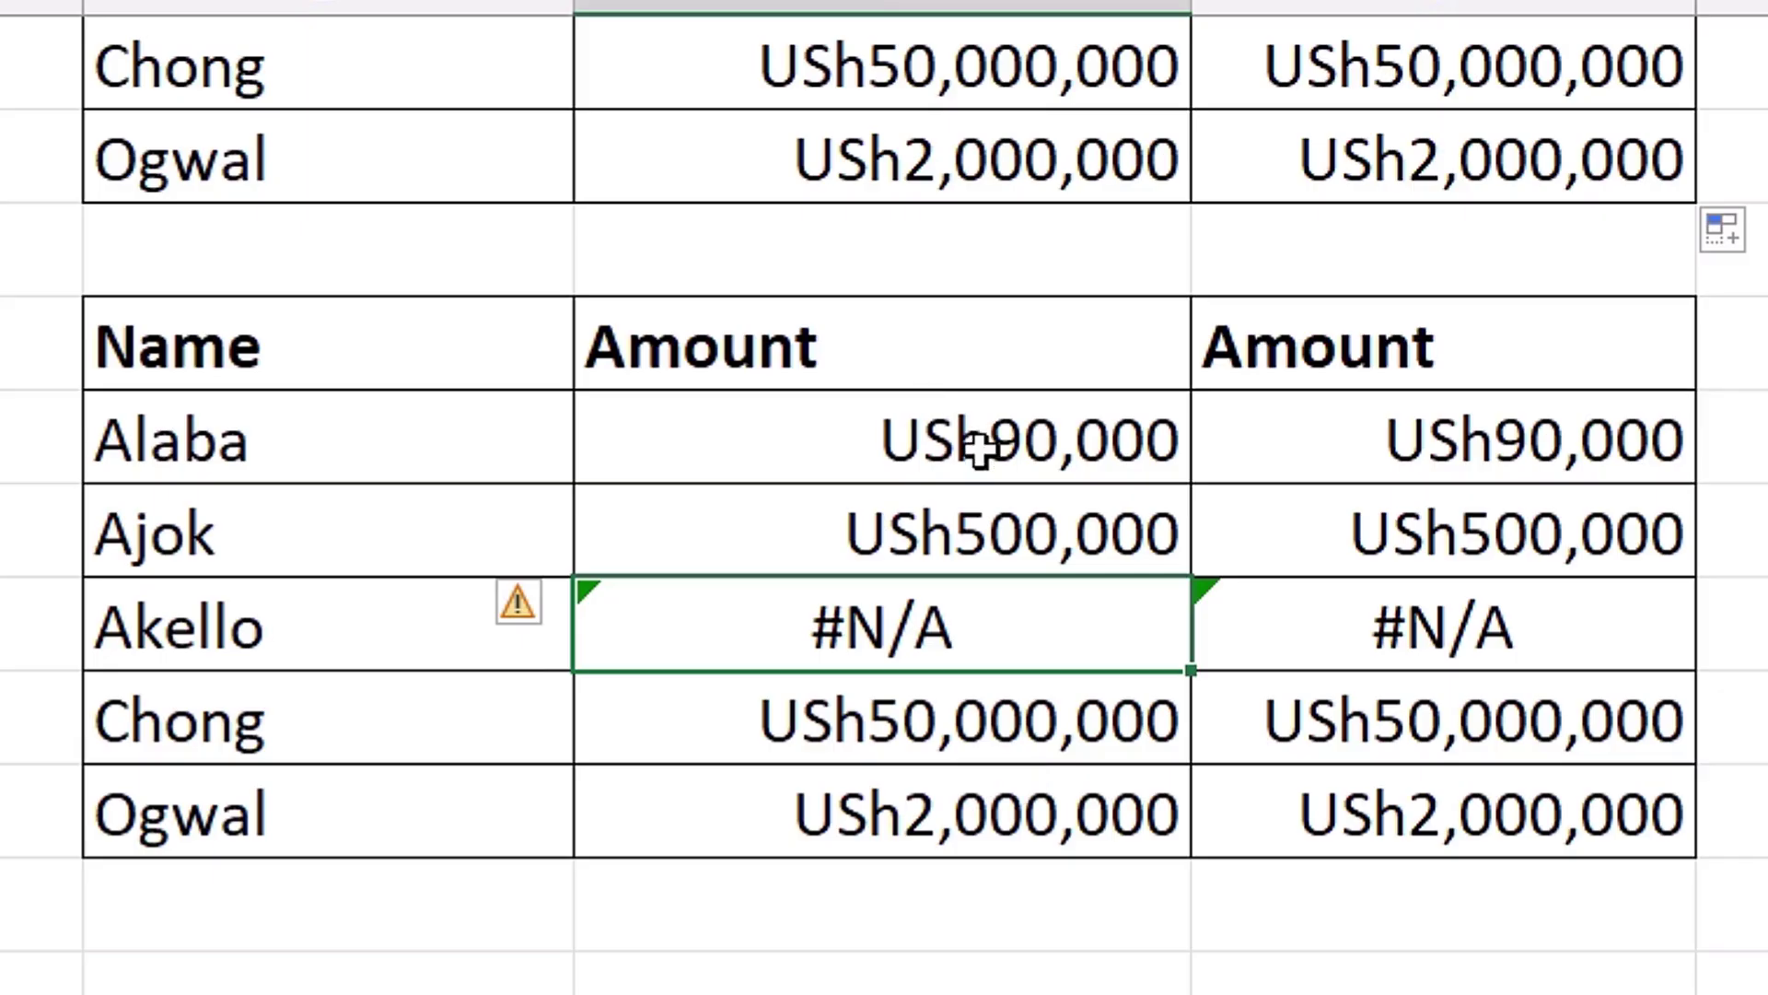
pyautogui.click(1155, 570)
pyautogui.press('F2')
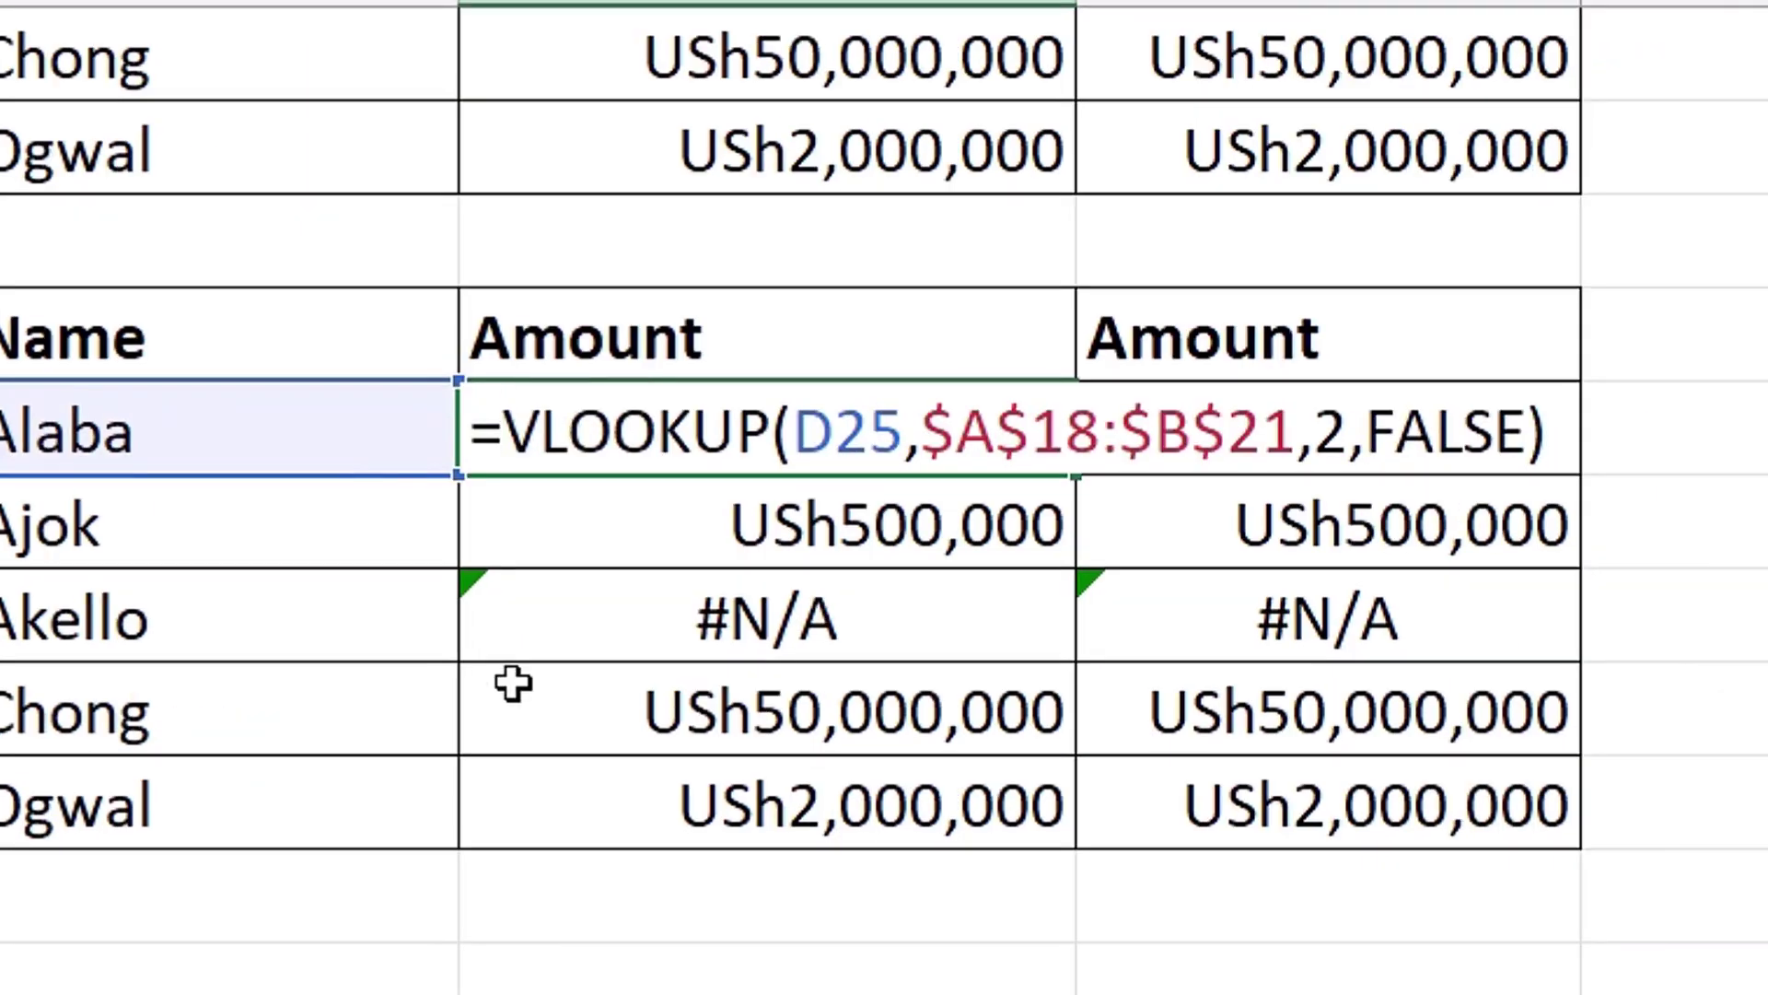
pyautogui.write('ifna')
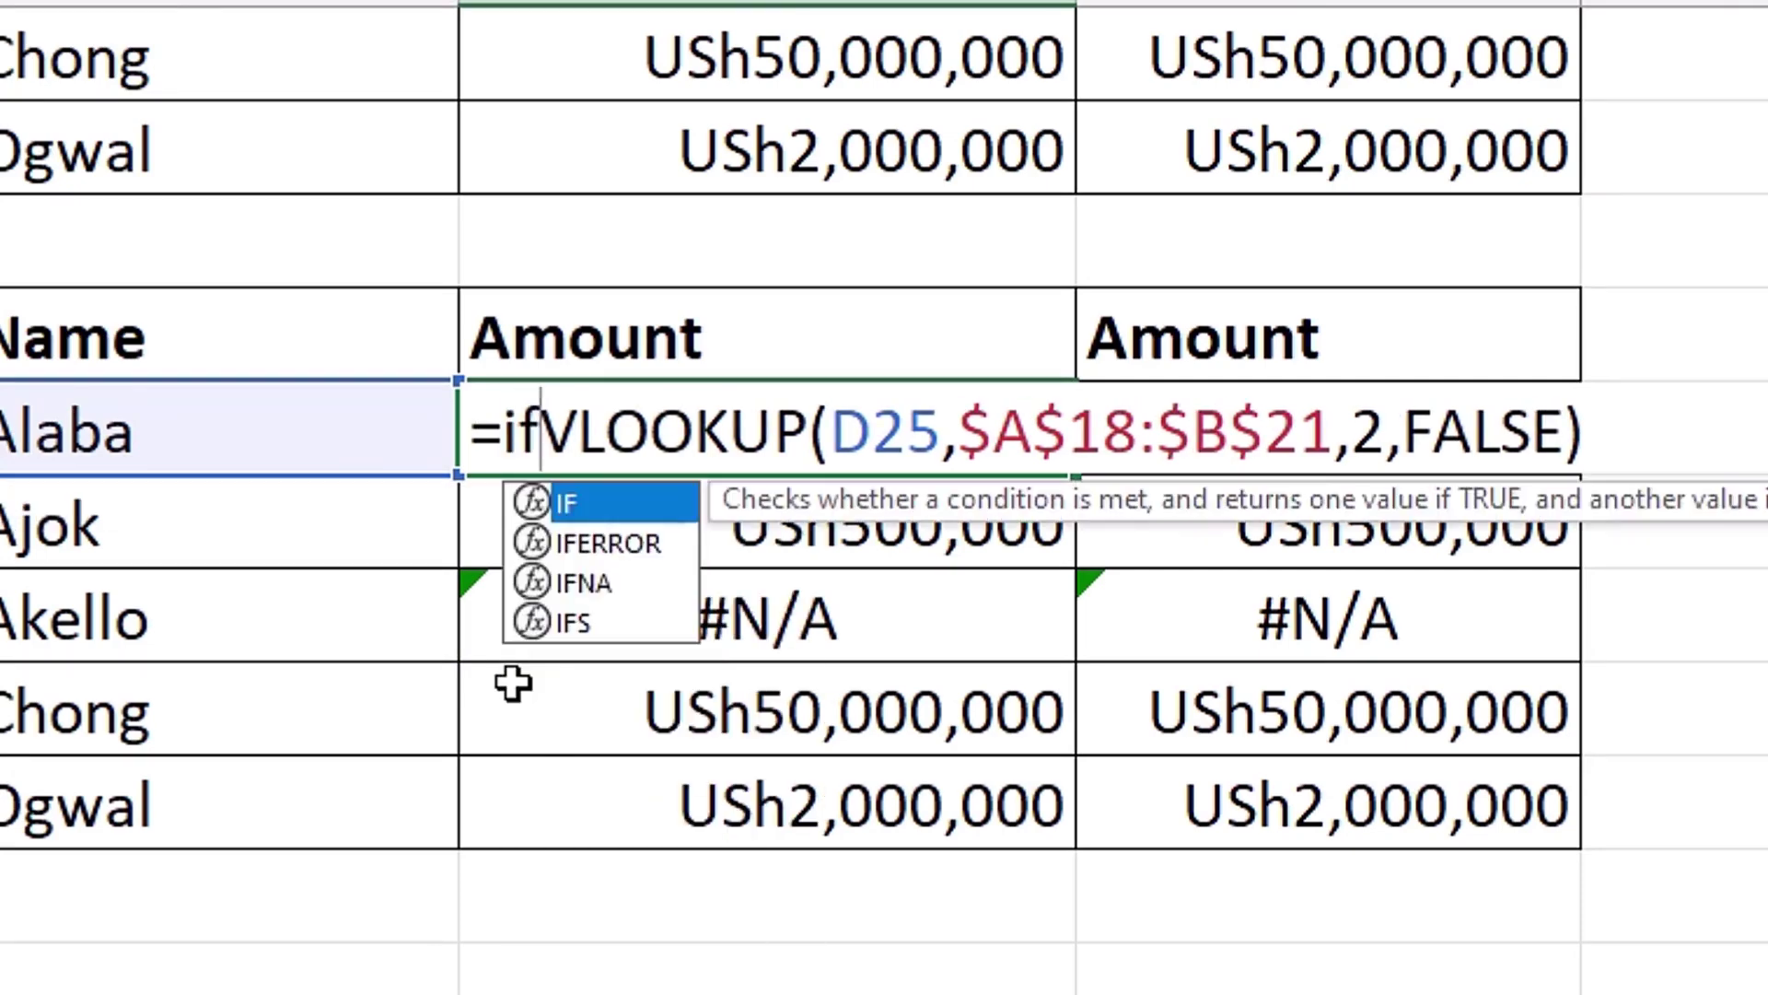
pyautogui.press('Tab')
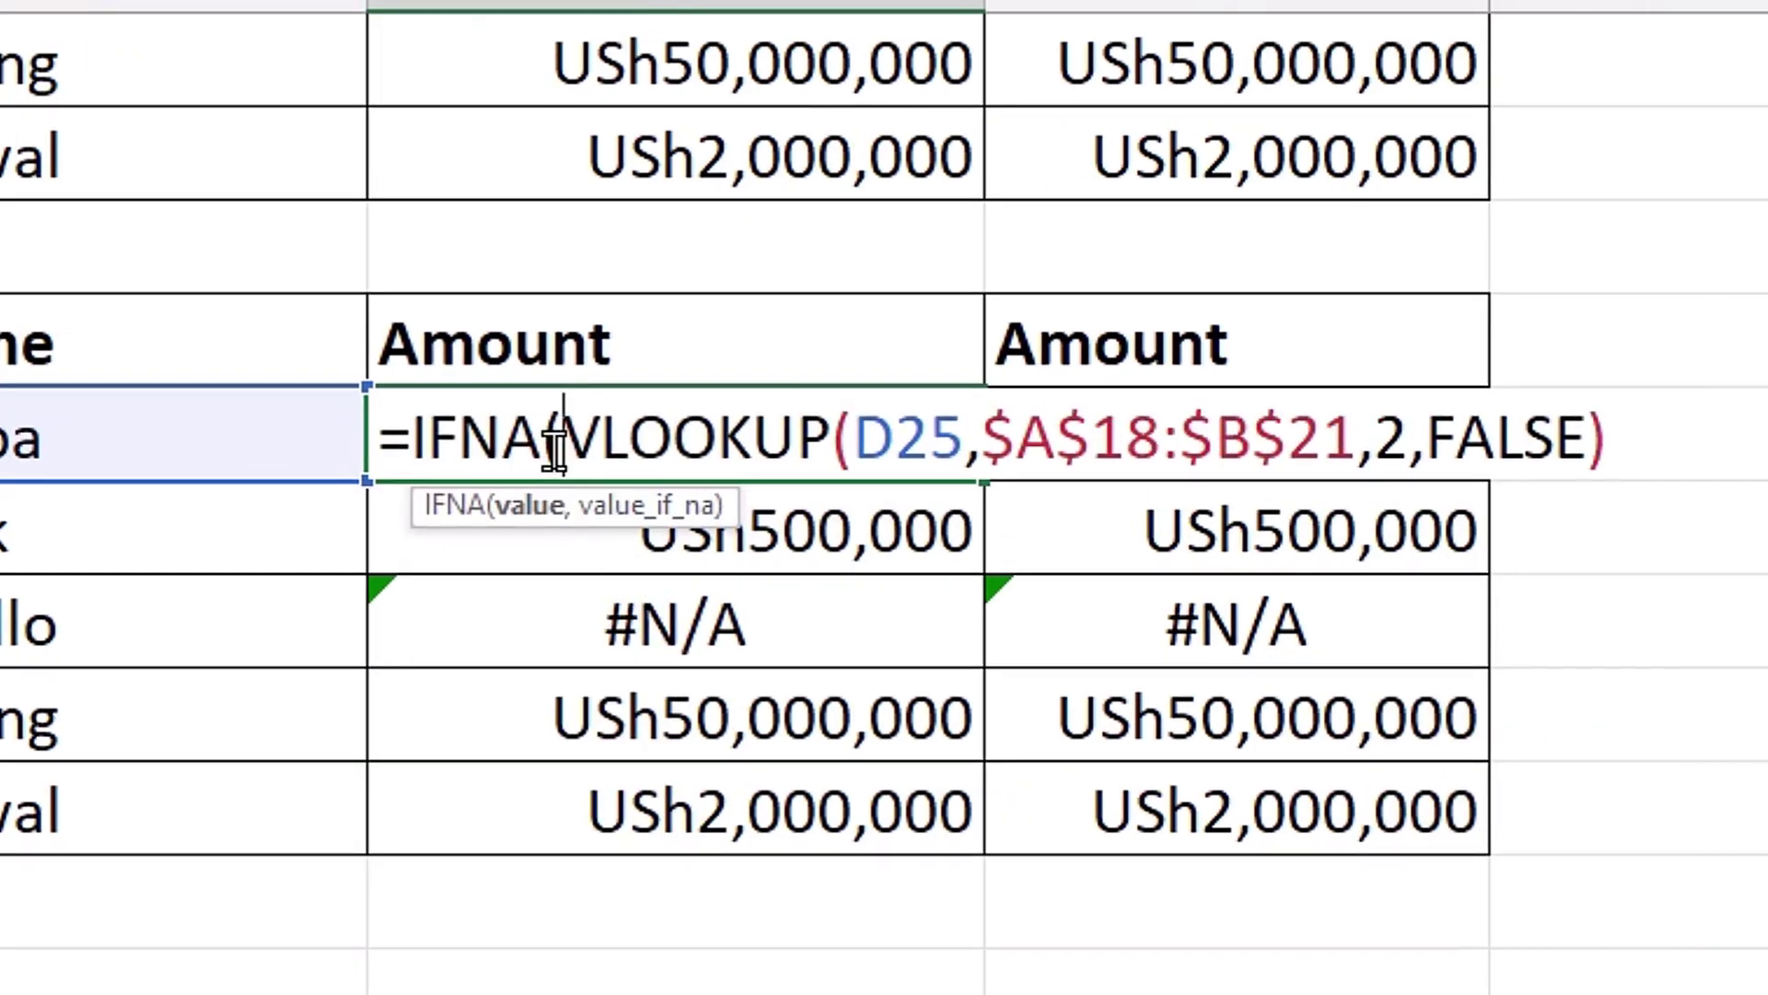
pyautogui.moveTo(564, 433); pyautogui.dragTo(1631, 451)
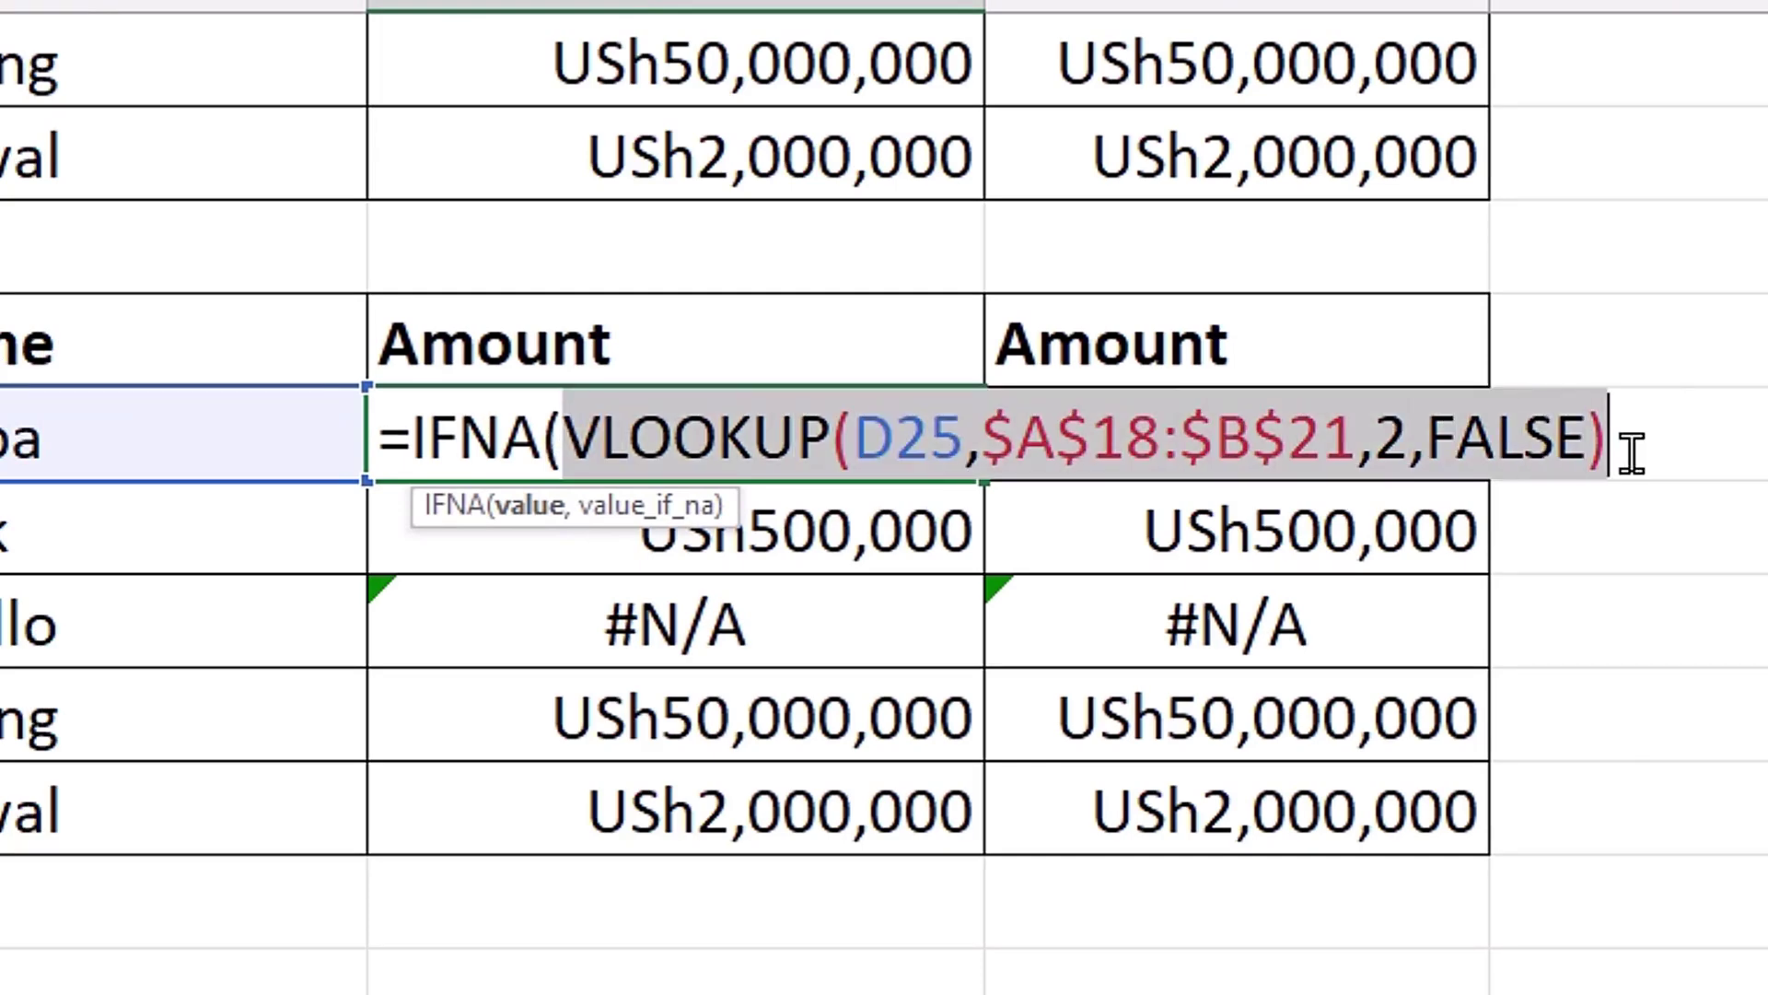
pyautogui.click(1655, 438)
# Set the value_if_na argument of the E25 IFNA formula to "Not in the list" and fill the formula down to E29.
pyautogui.write(',')
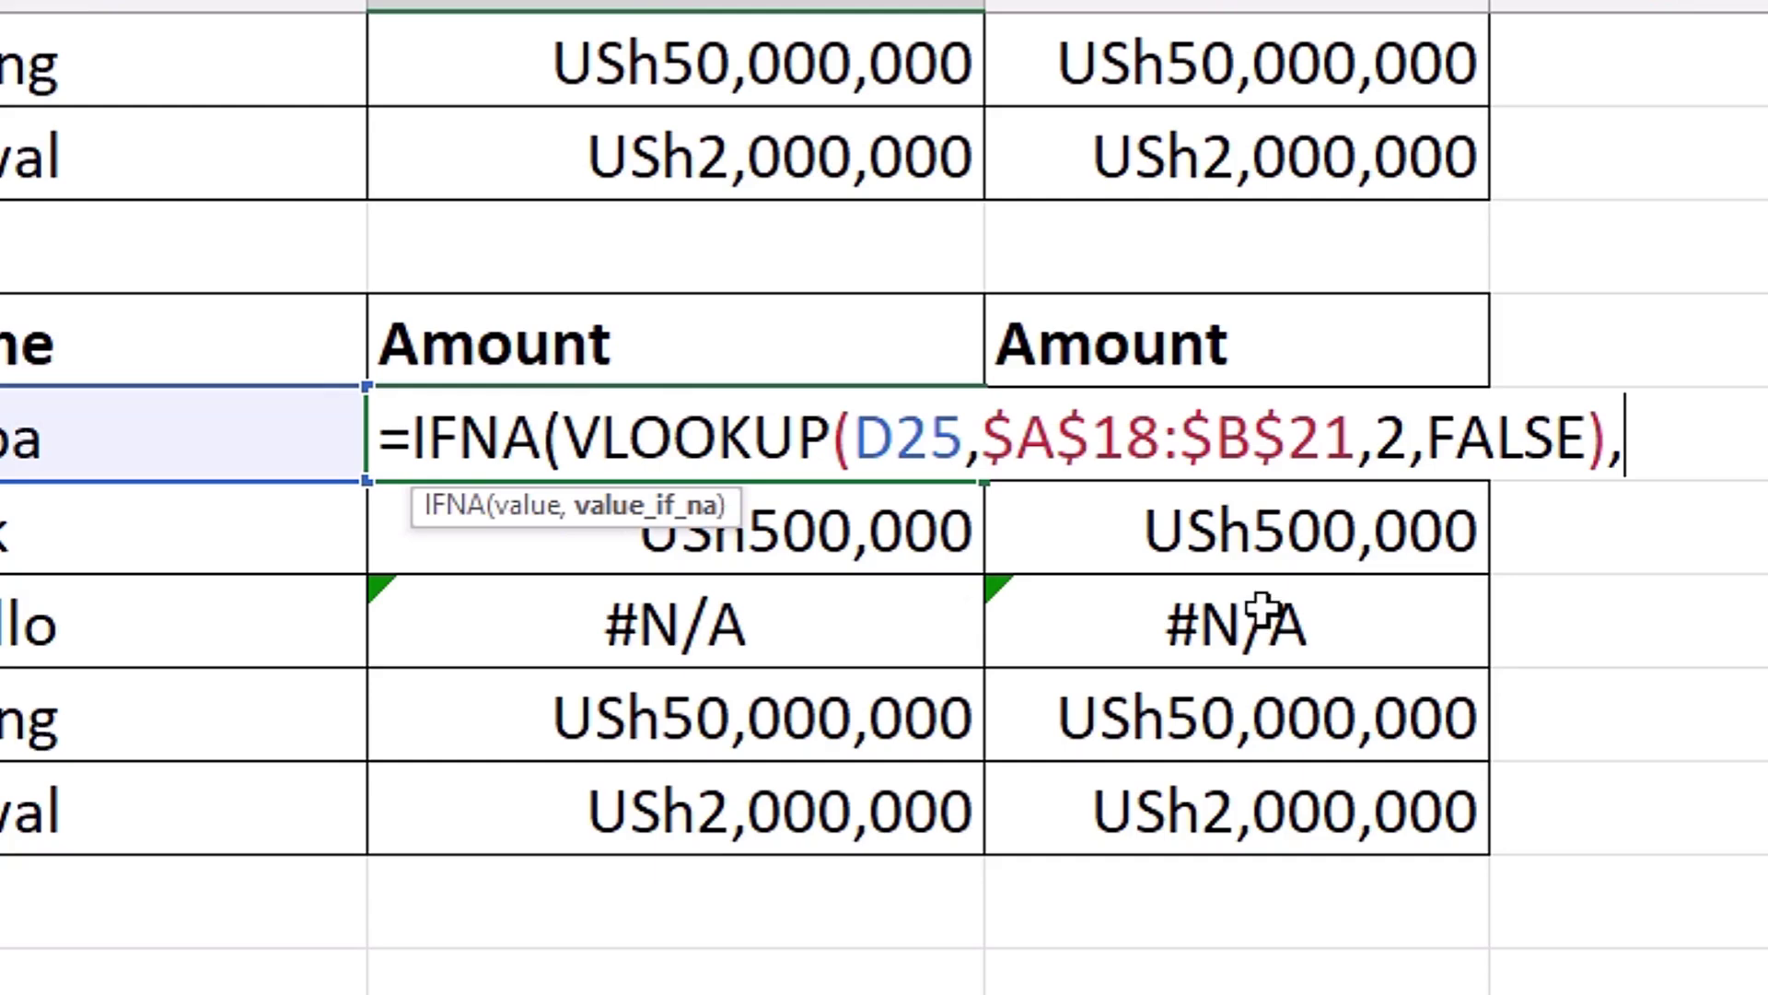
pyautogui.write('"')
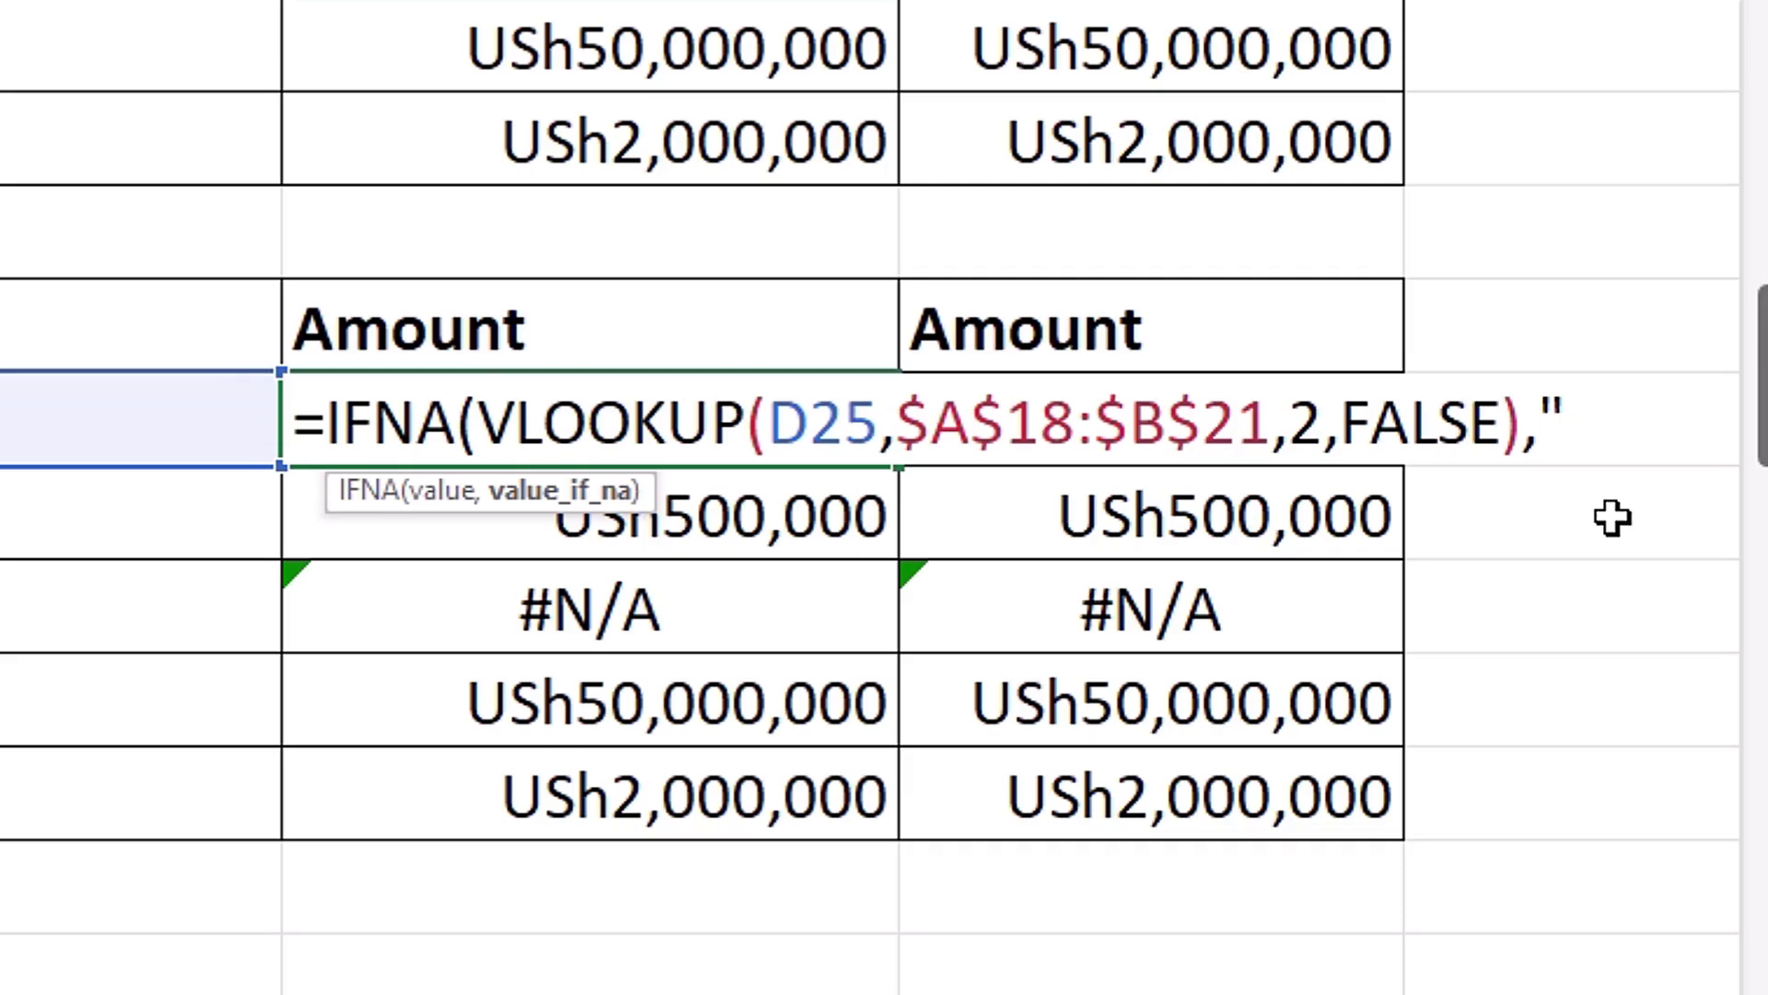
pyautogui.write('Not in')
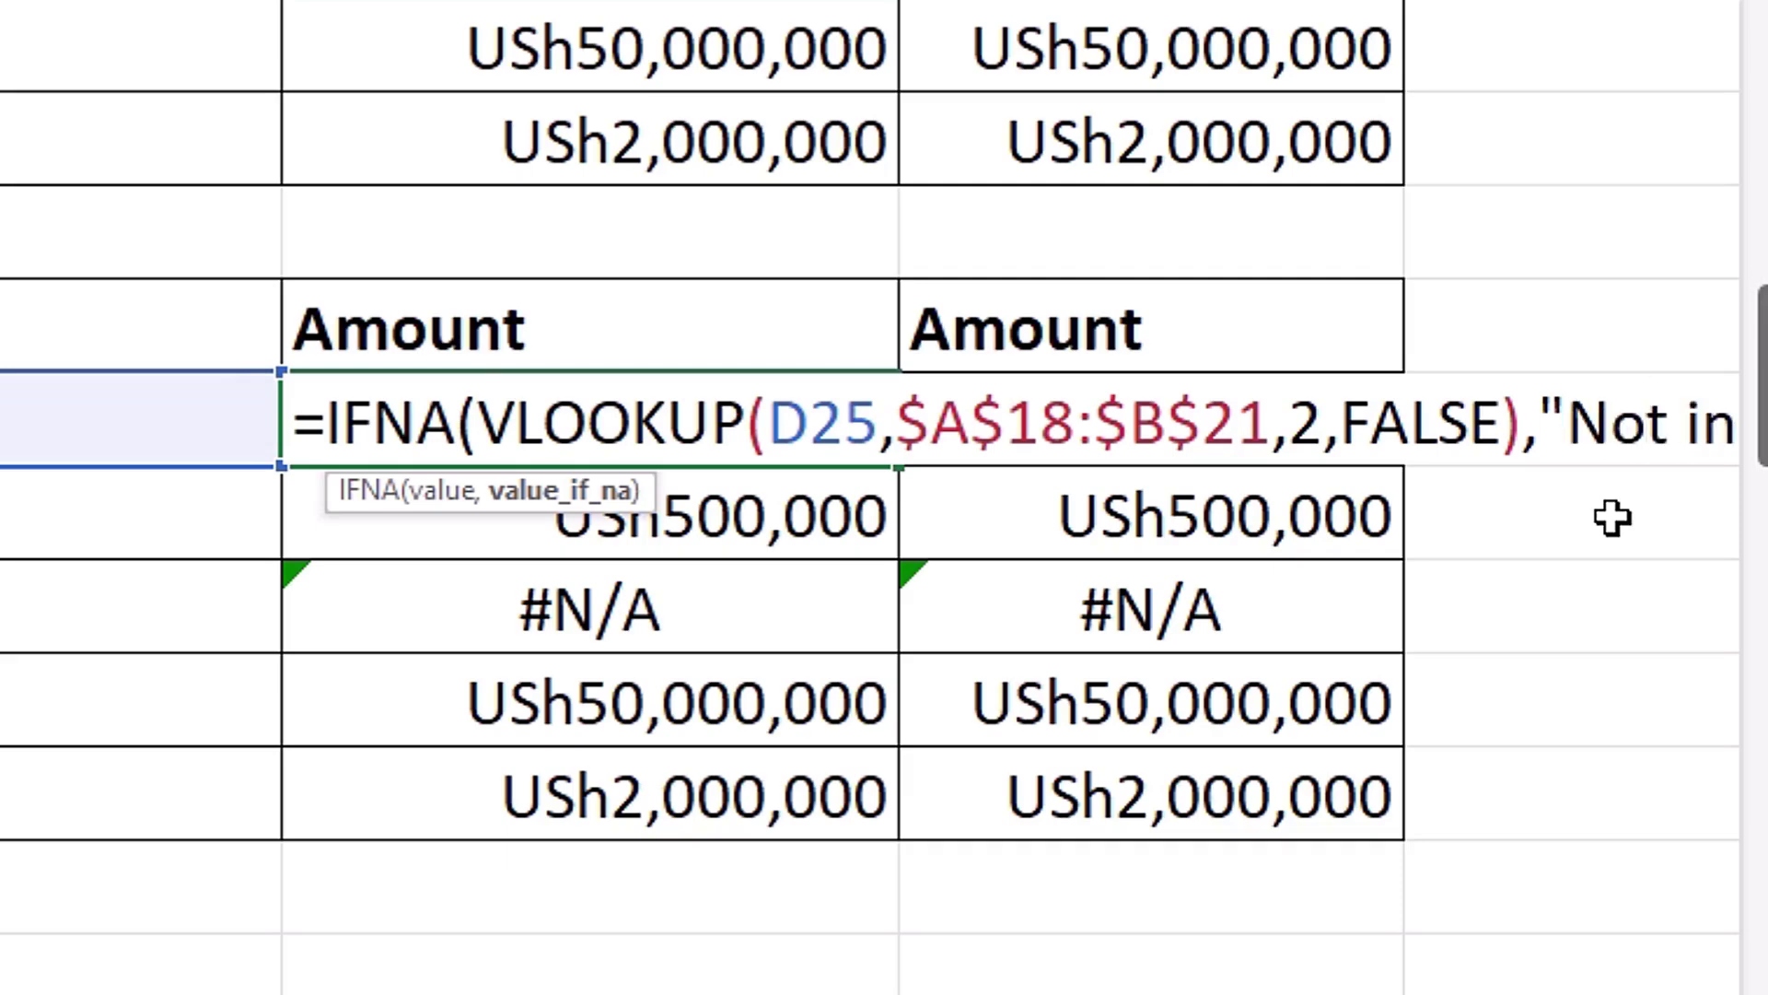
pyautogui.write(' the list')
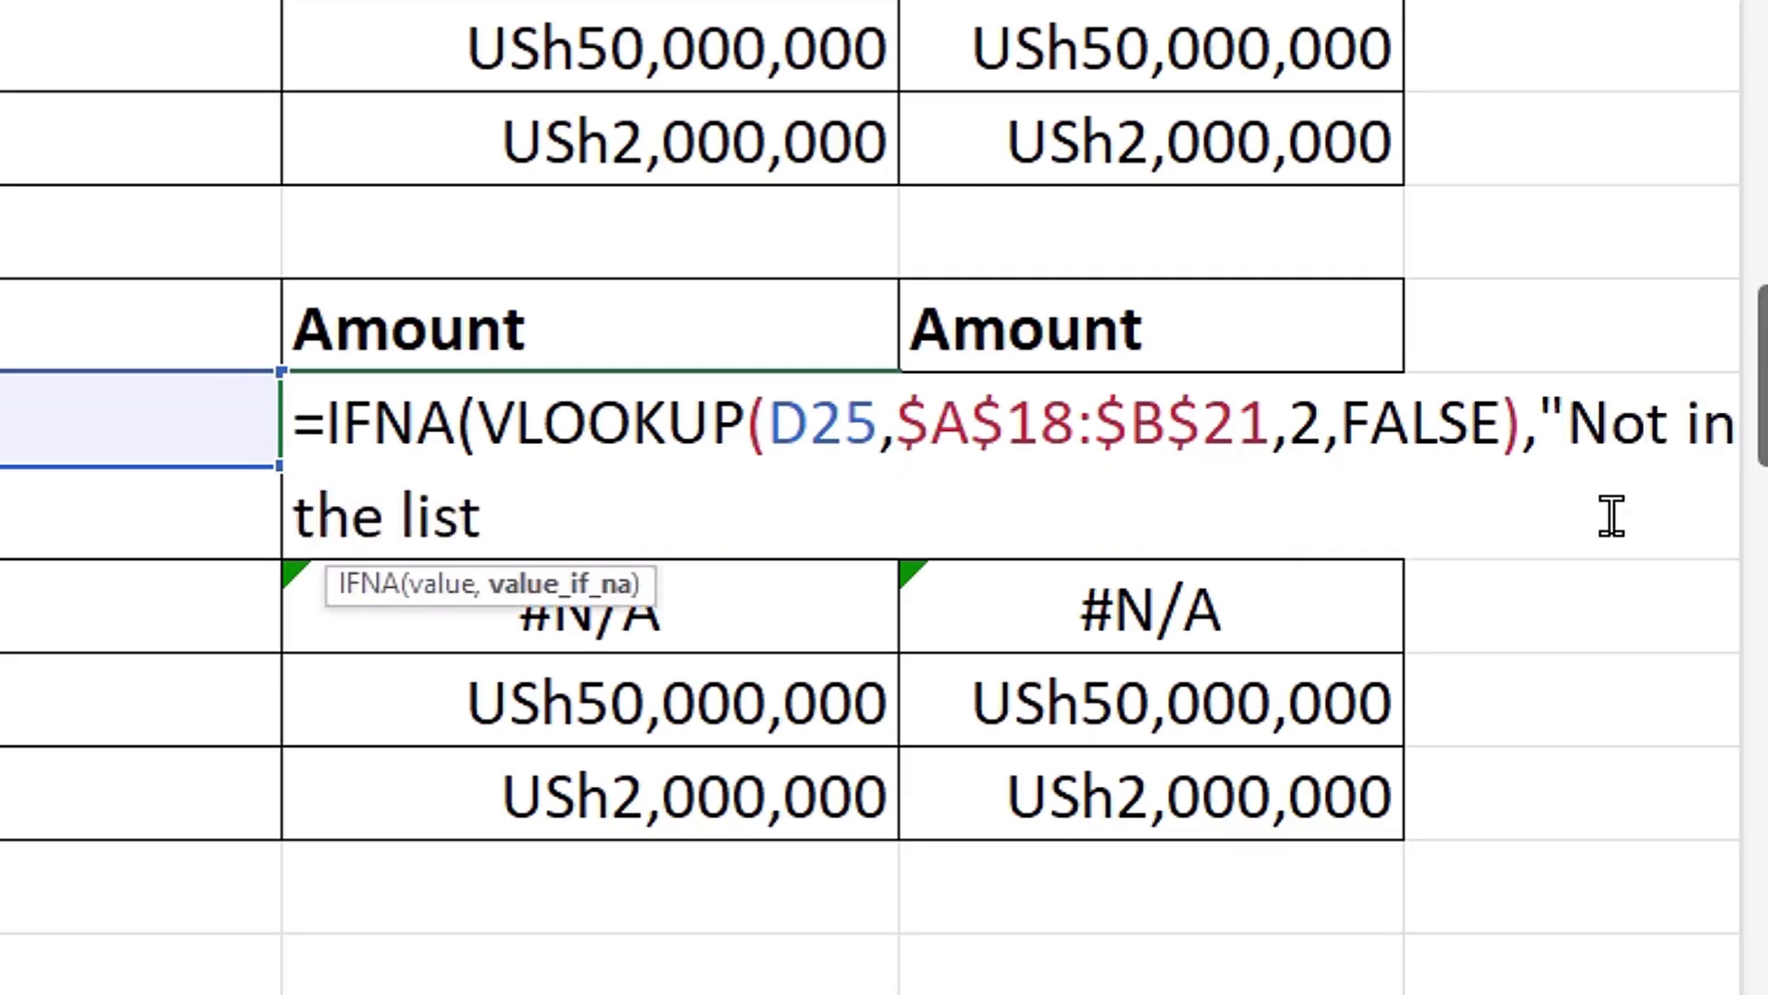
pyautogui.write('")')
pyautogui.hotkey('ctrl', 'Return')
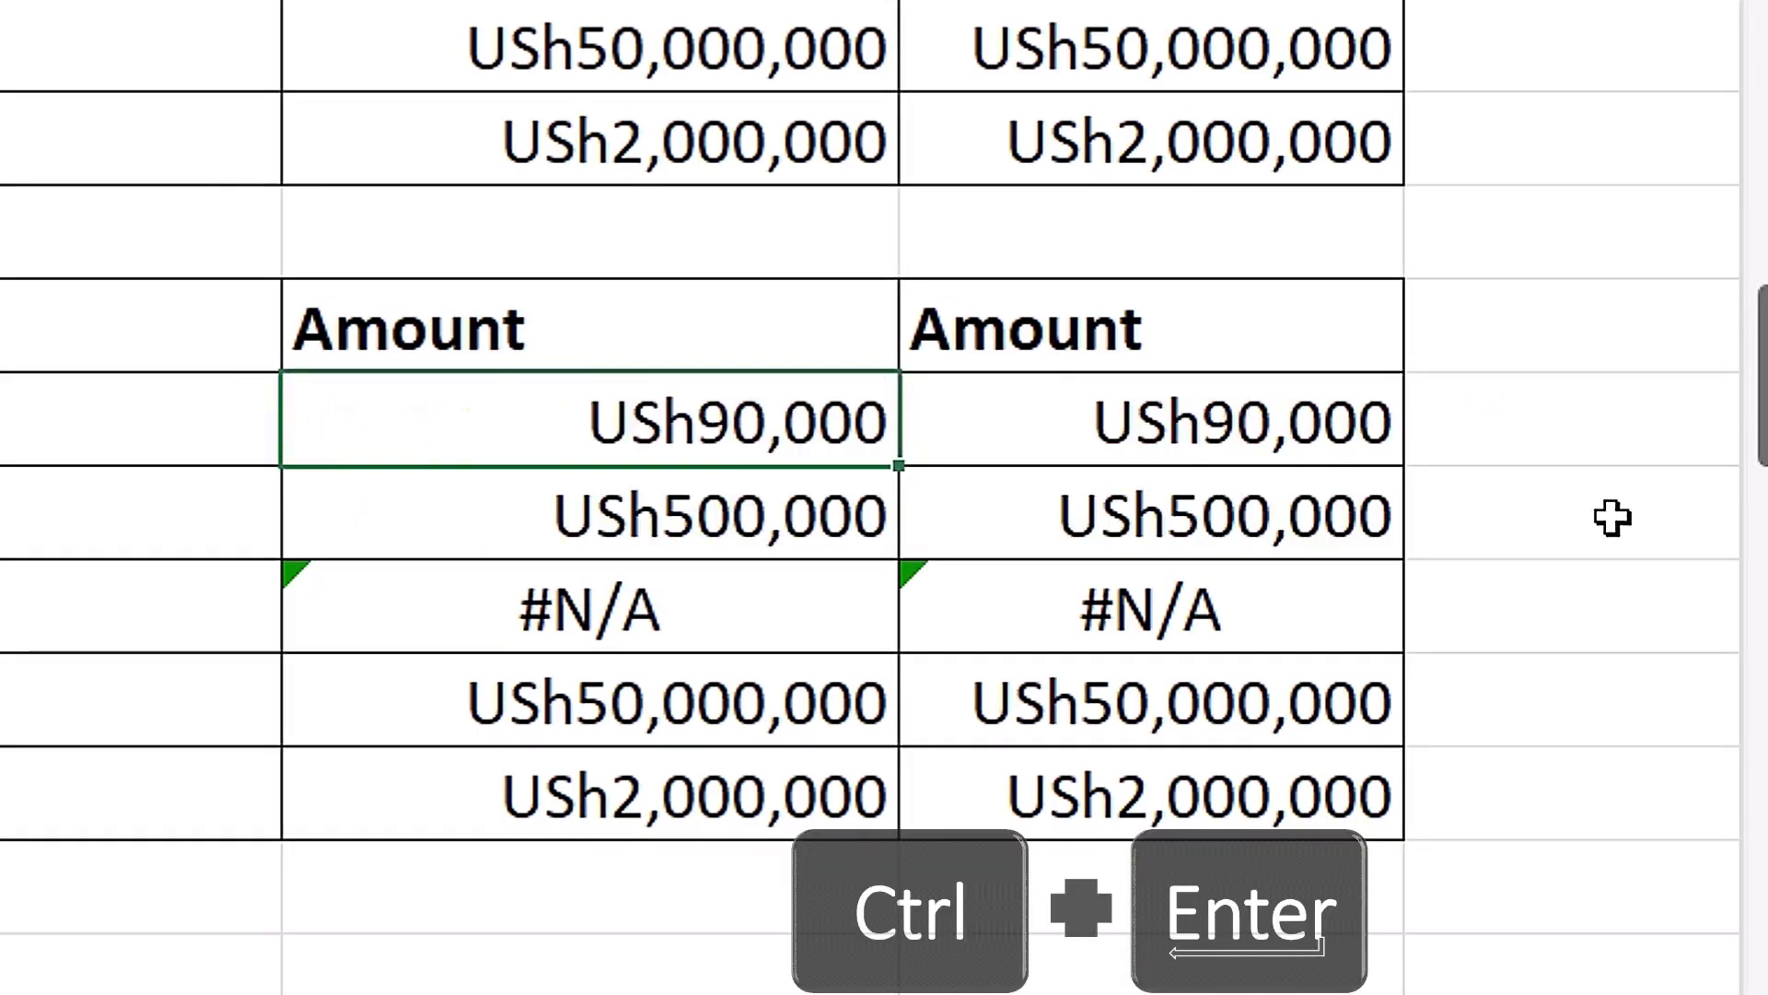
pyautogui.moveTo(898, 468); pyautogui.dragTo(876, 817)
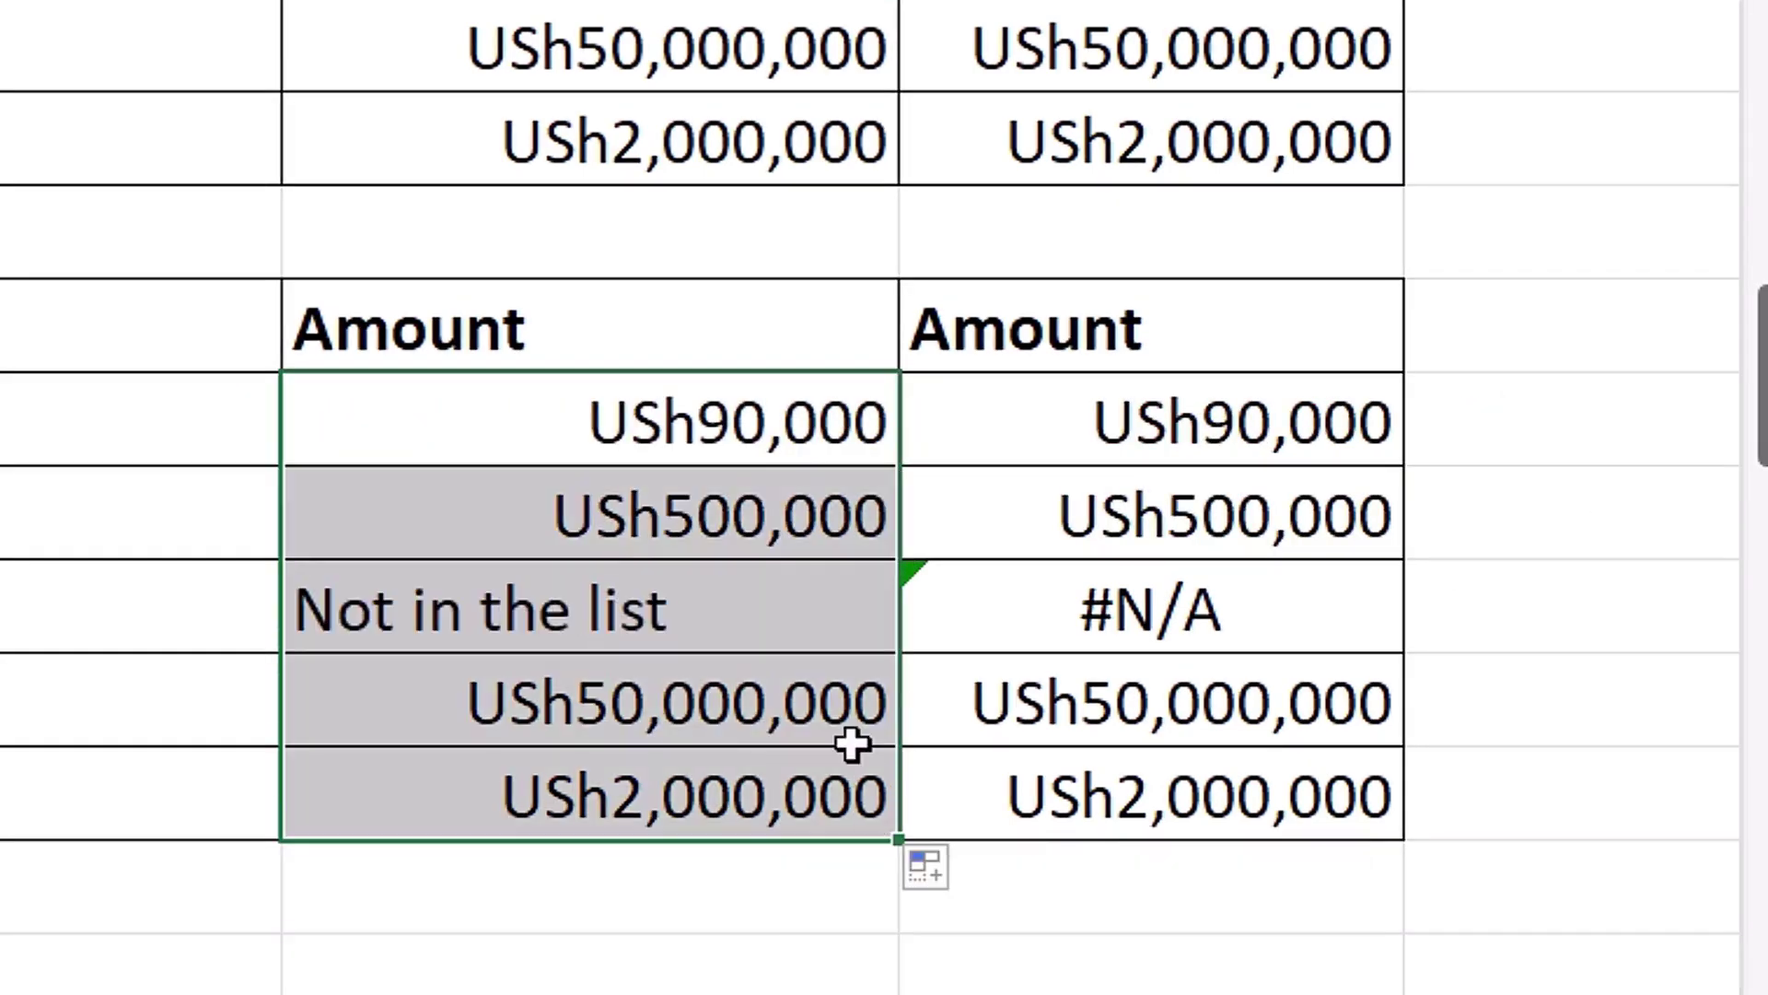
pyautogui.click(619, 617)
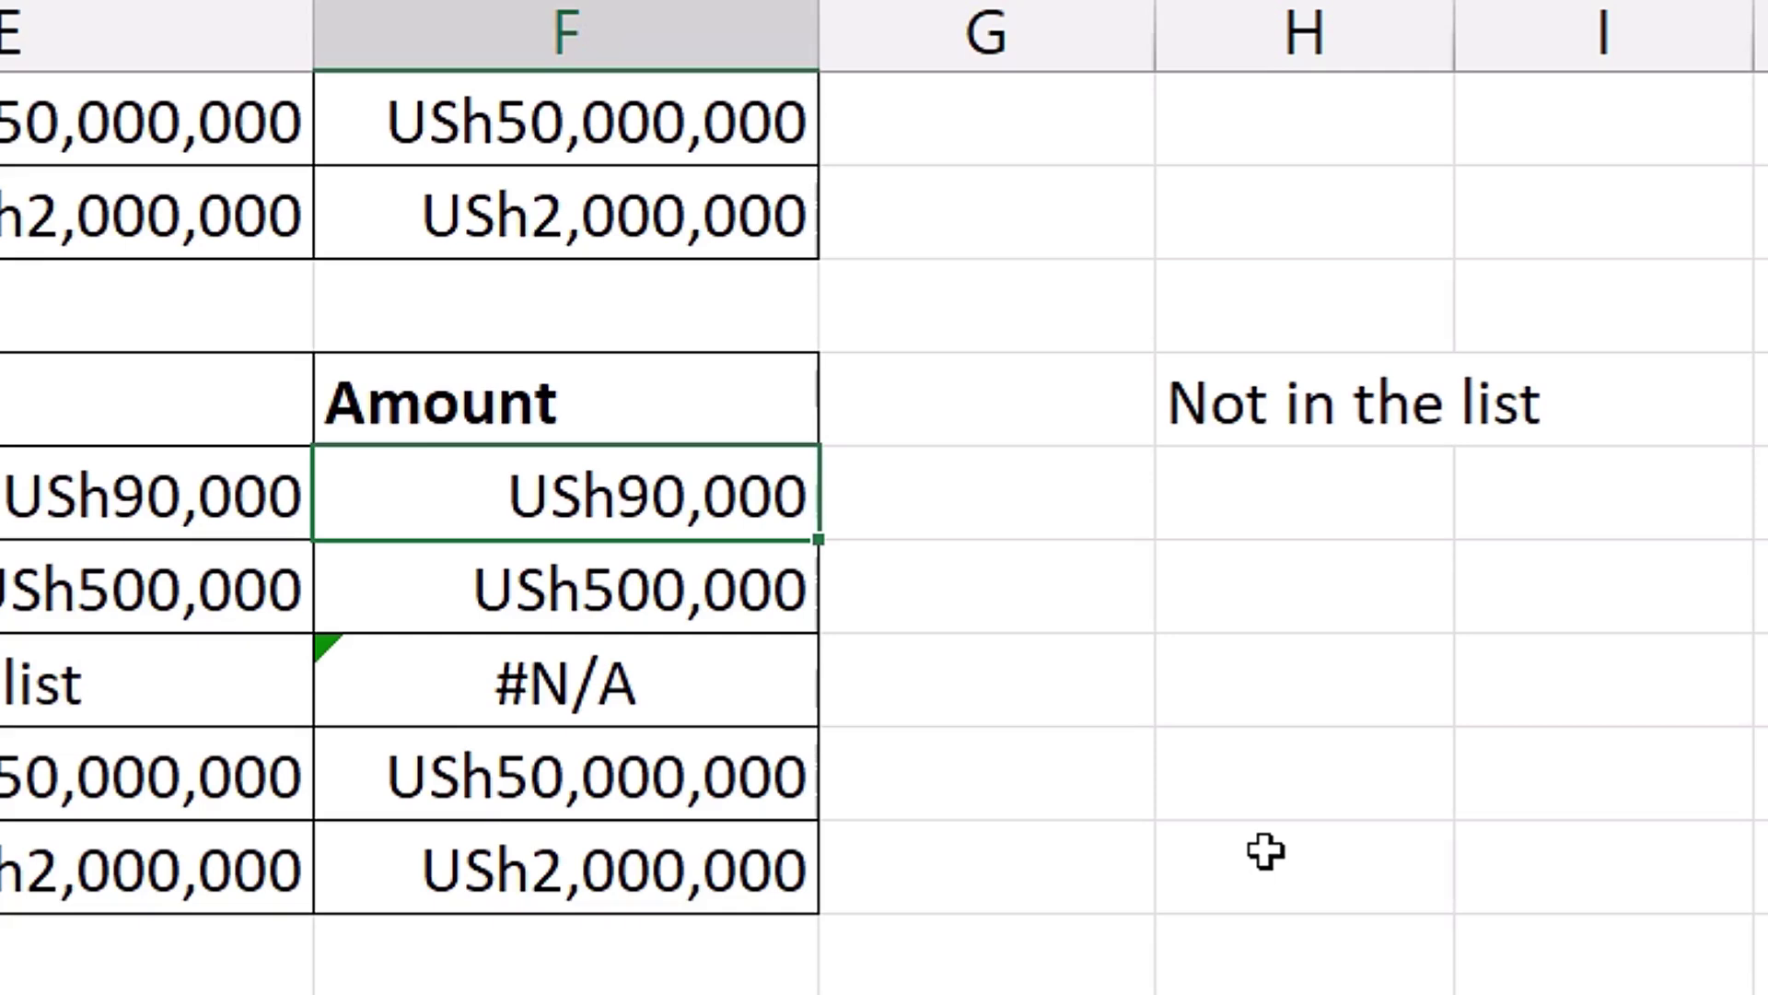
# Wrap the VLOOKUP formula in F25 of the lower table in an IFNA function, with the VLOOKUP as its value argument.
pyautogui.press('F2')
pyautogui.click(360, 495)
pyautogui.write('ifn')
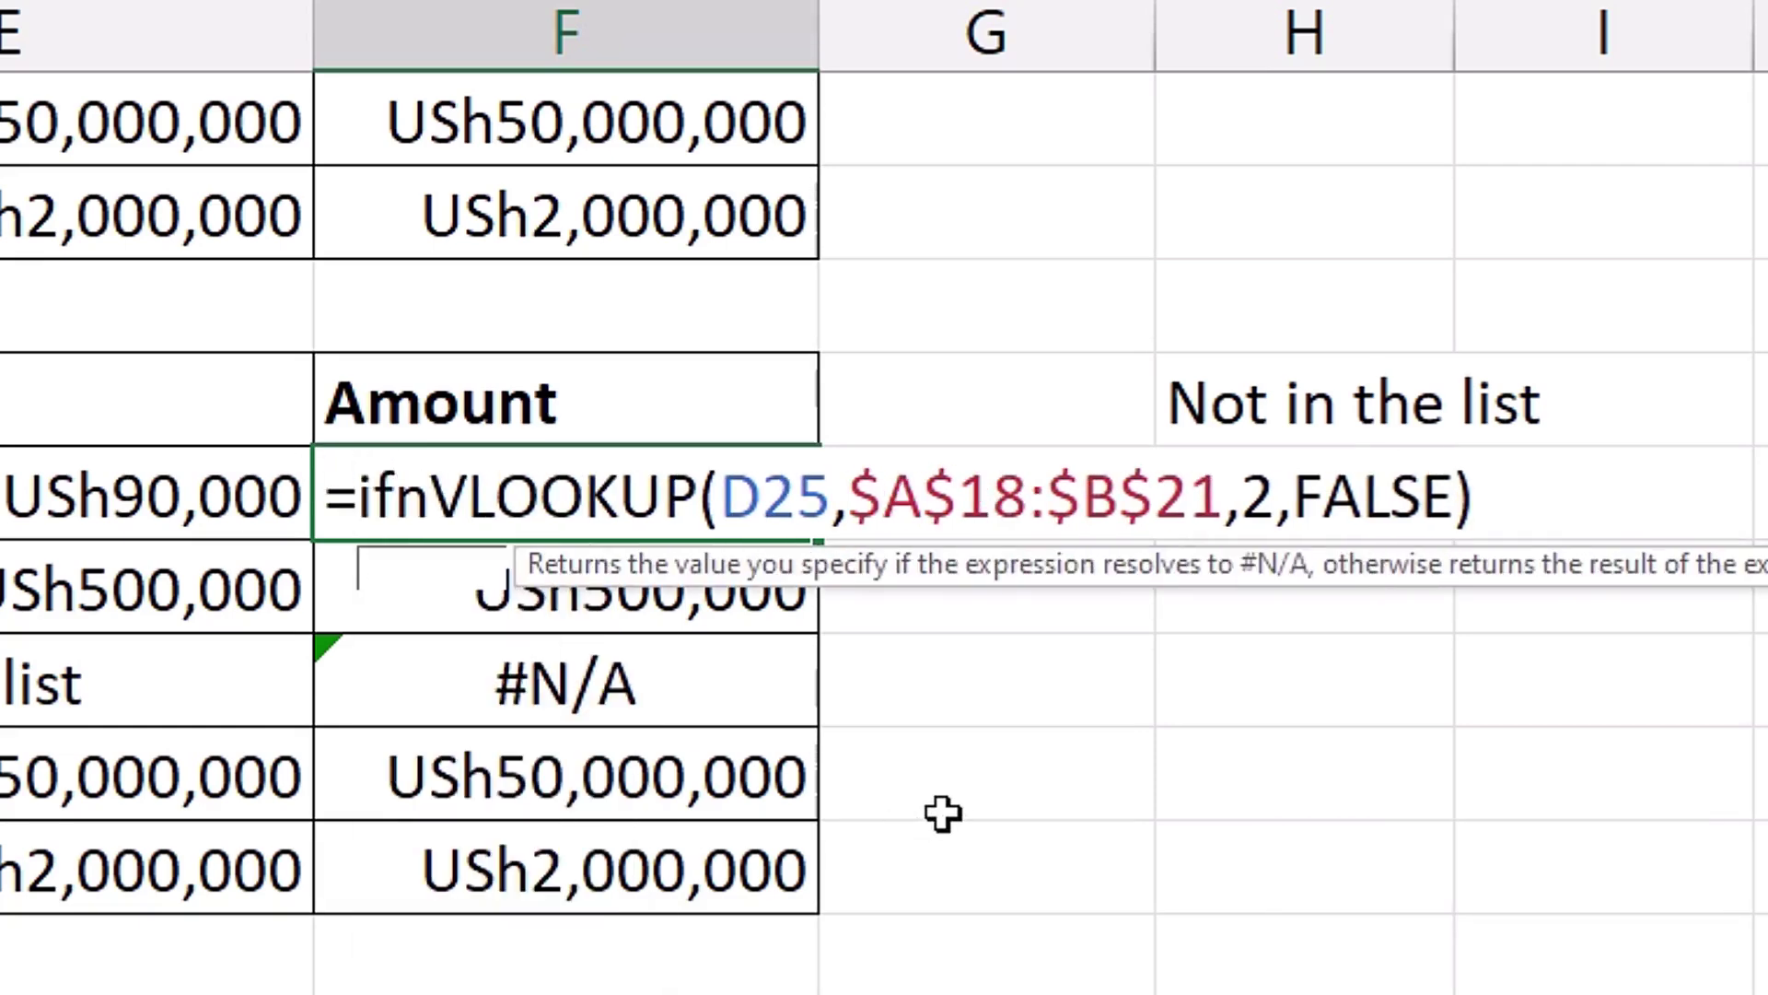
pyautogui.write('a')
pyautogui.press('Tab')
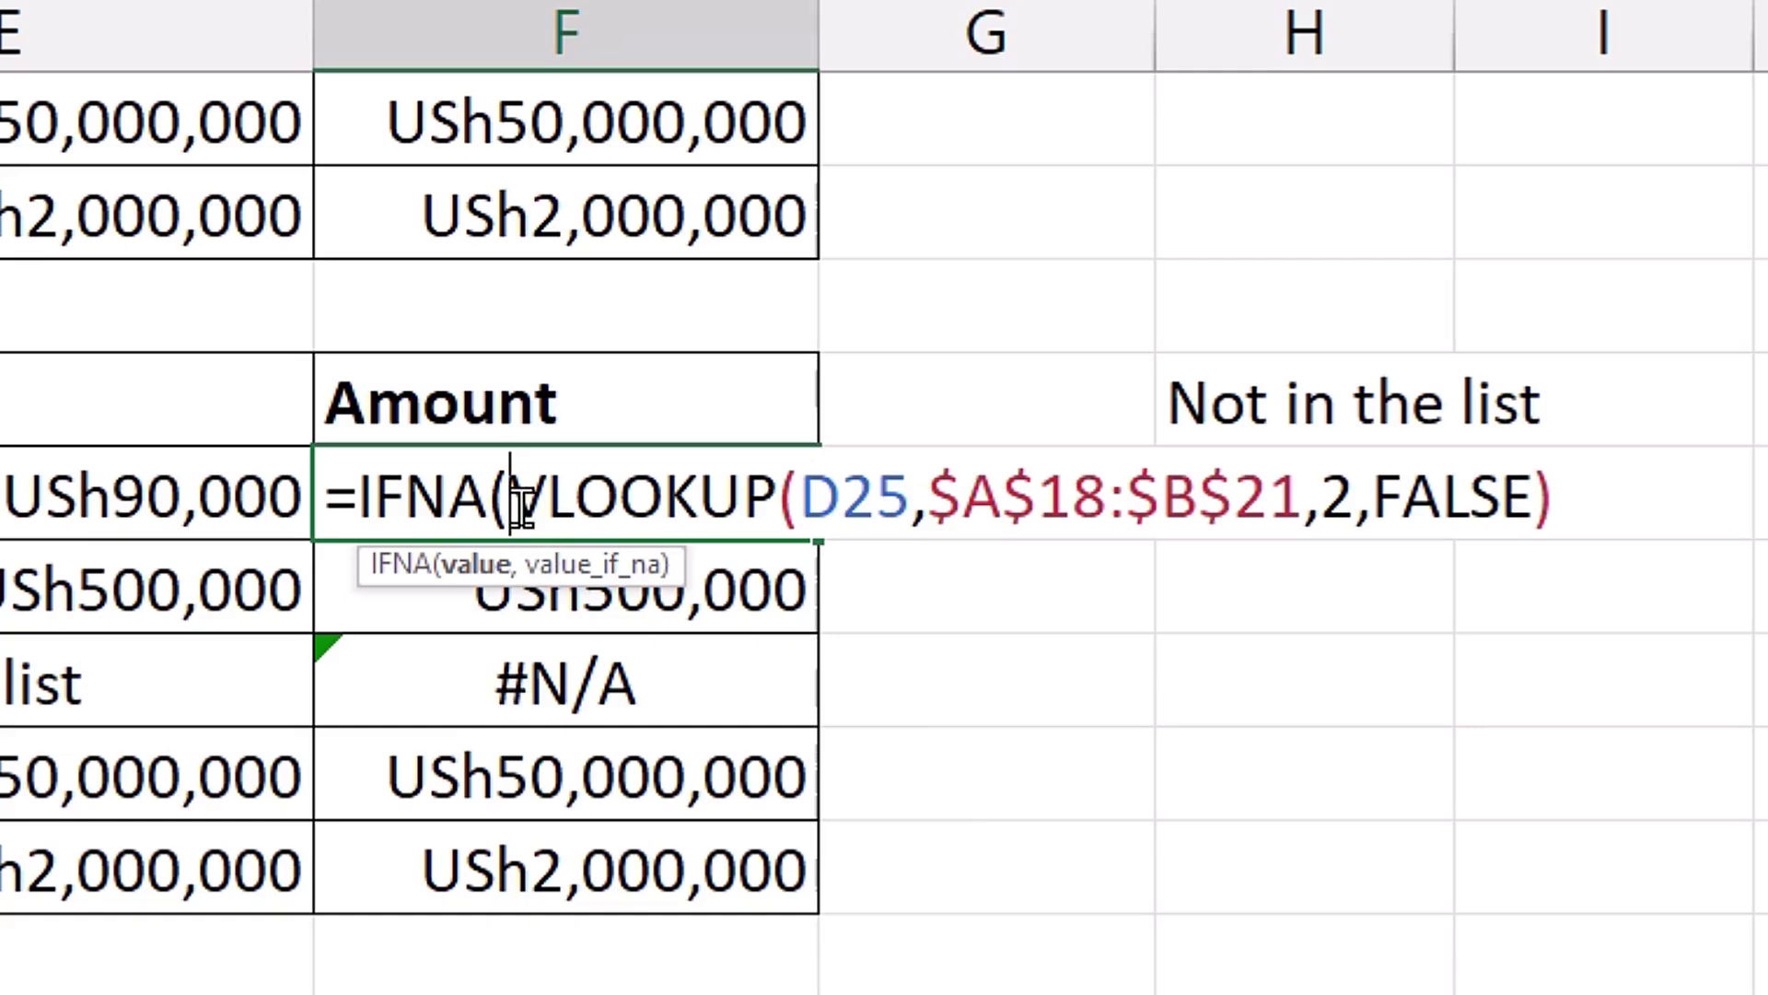
pyautogui.moveTo(520, 502); pyautogui.dragTo(1600, 495)
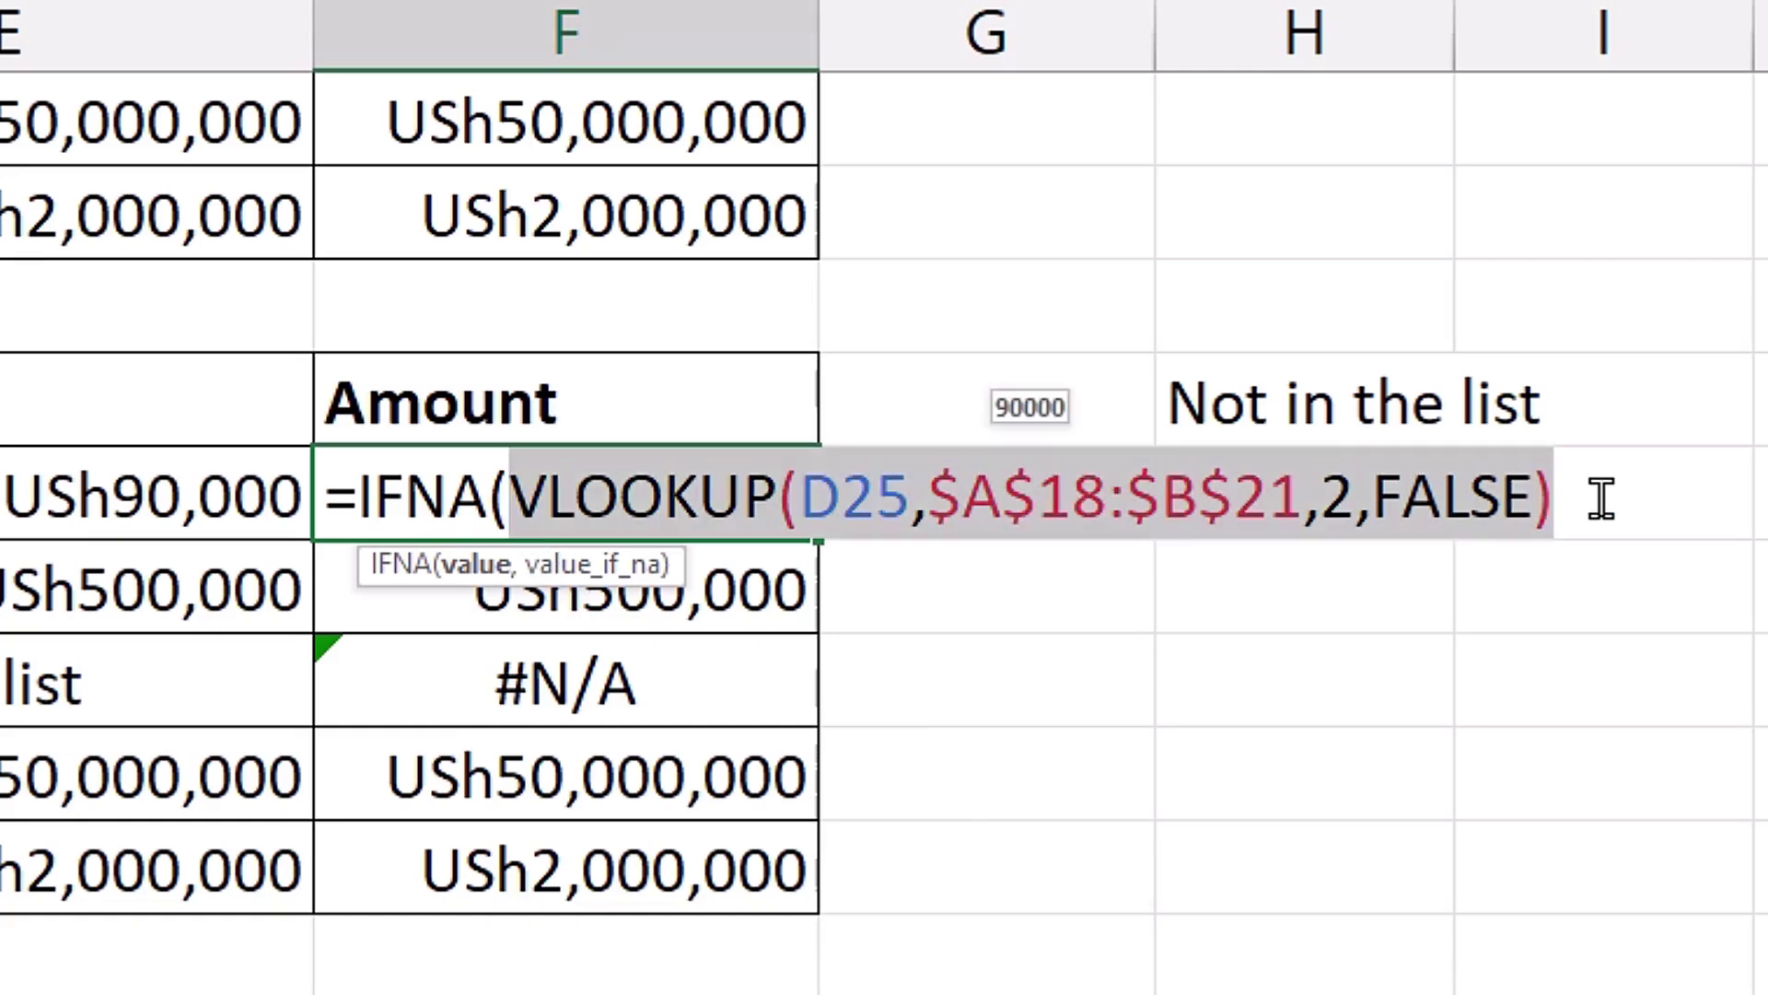
pyautogui.click(1600, 499)
pyautogui.write(',')
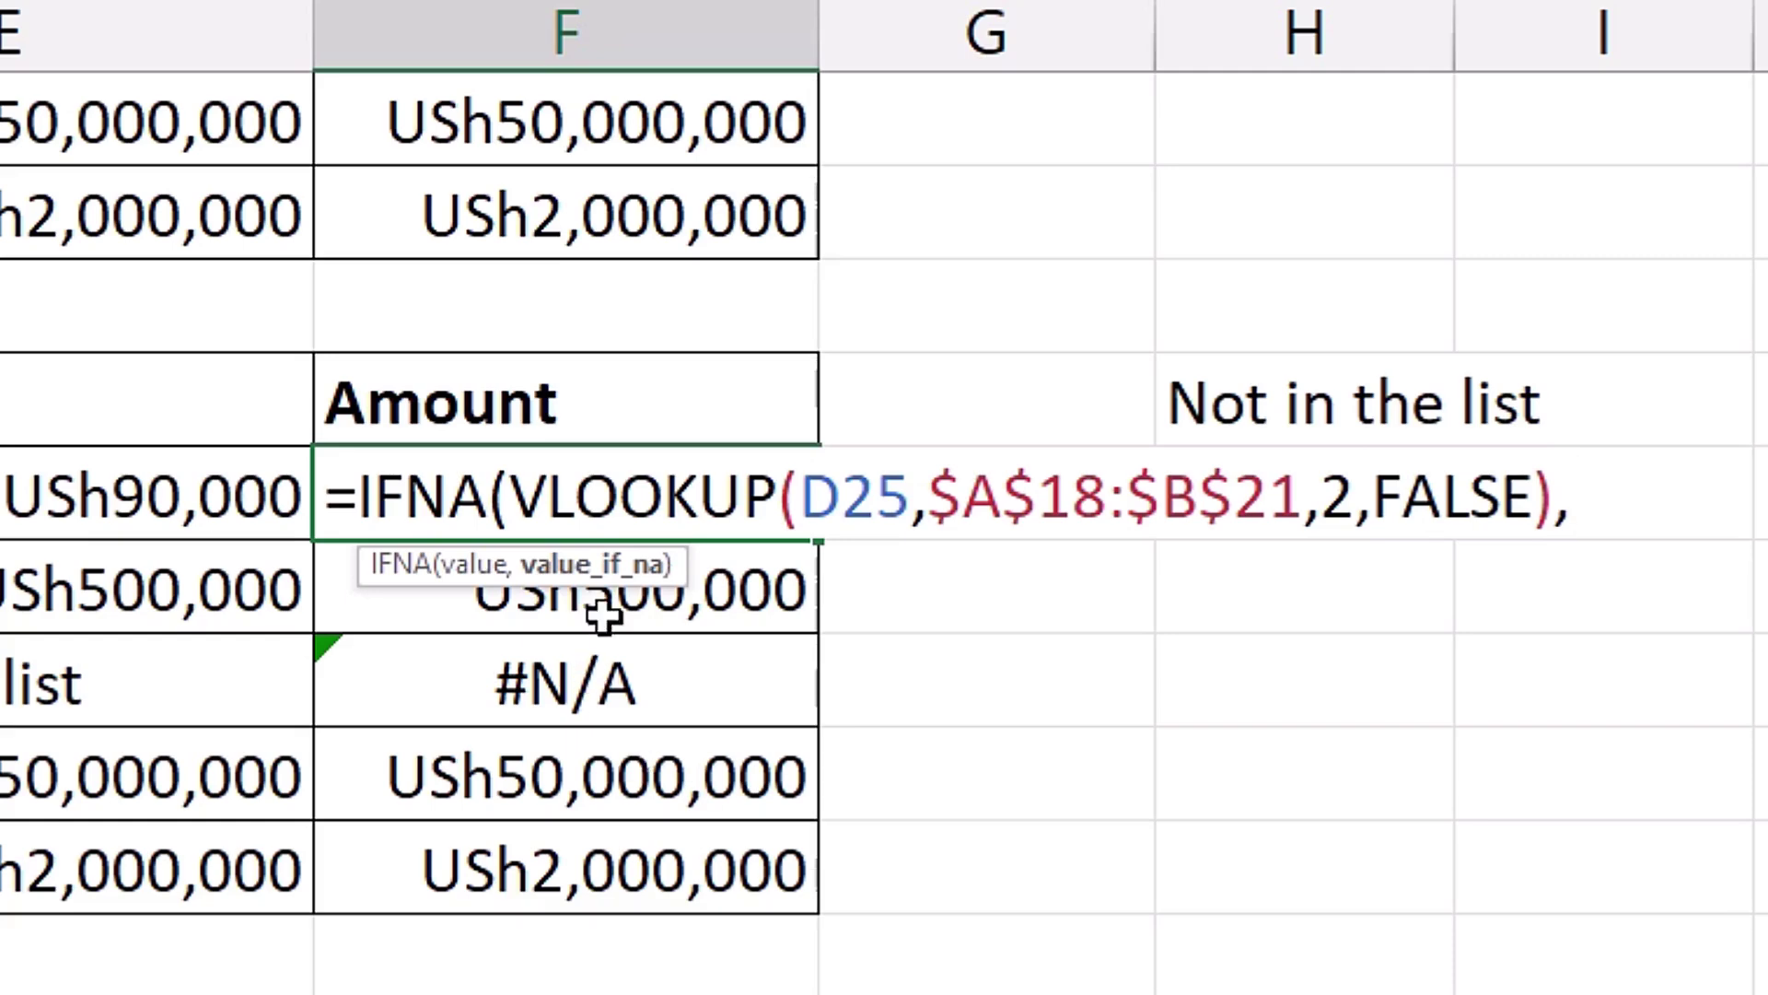
# Set the value_if_na argument of the F25 IFNA formula to the absolute reference $H$24 and fill the formula down to F29.
pyautogui.click(1246, 400)
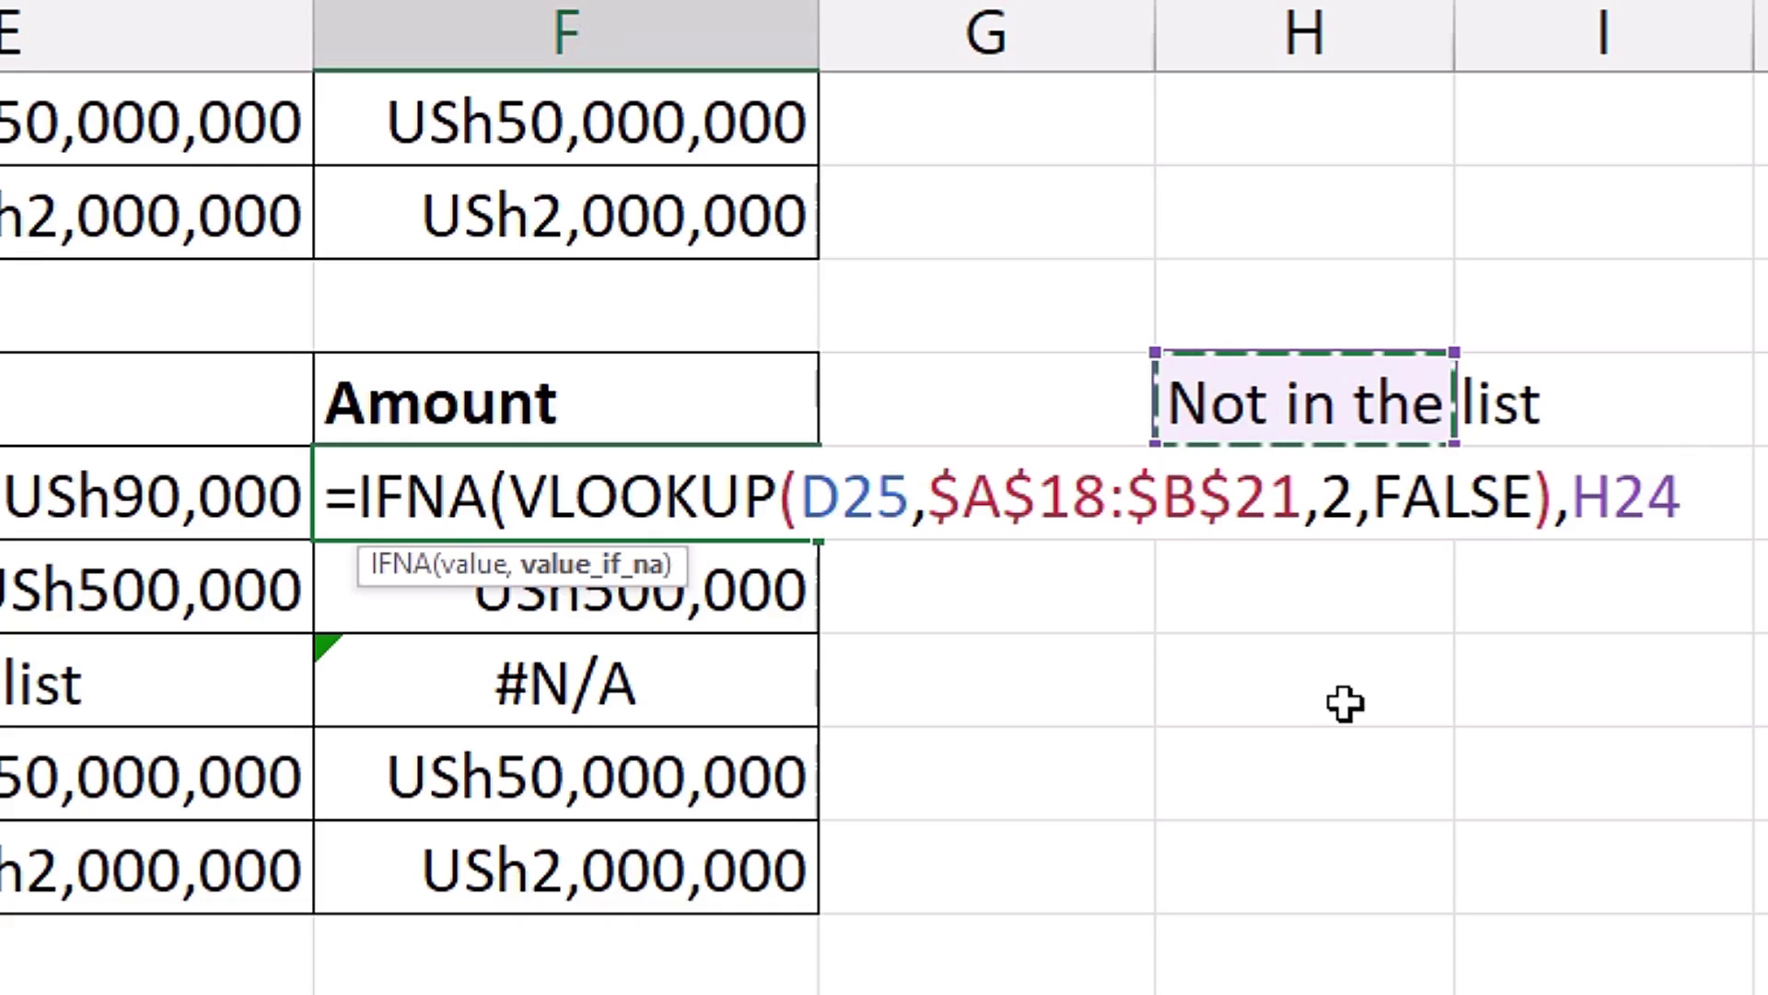
pyautogui.press('F4')
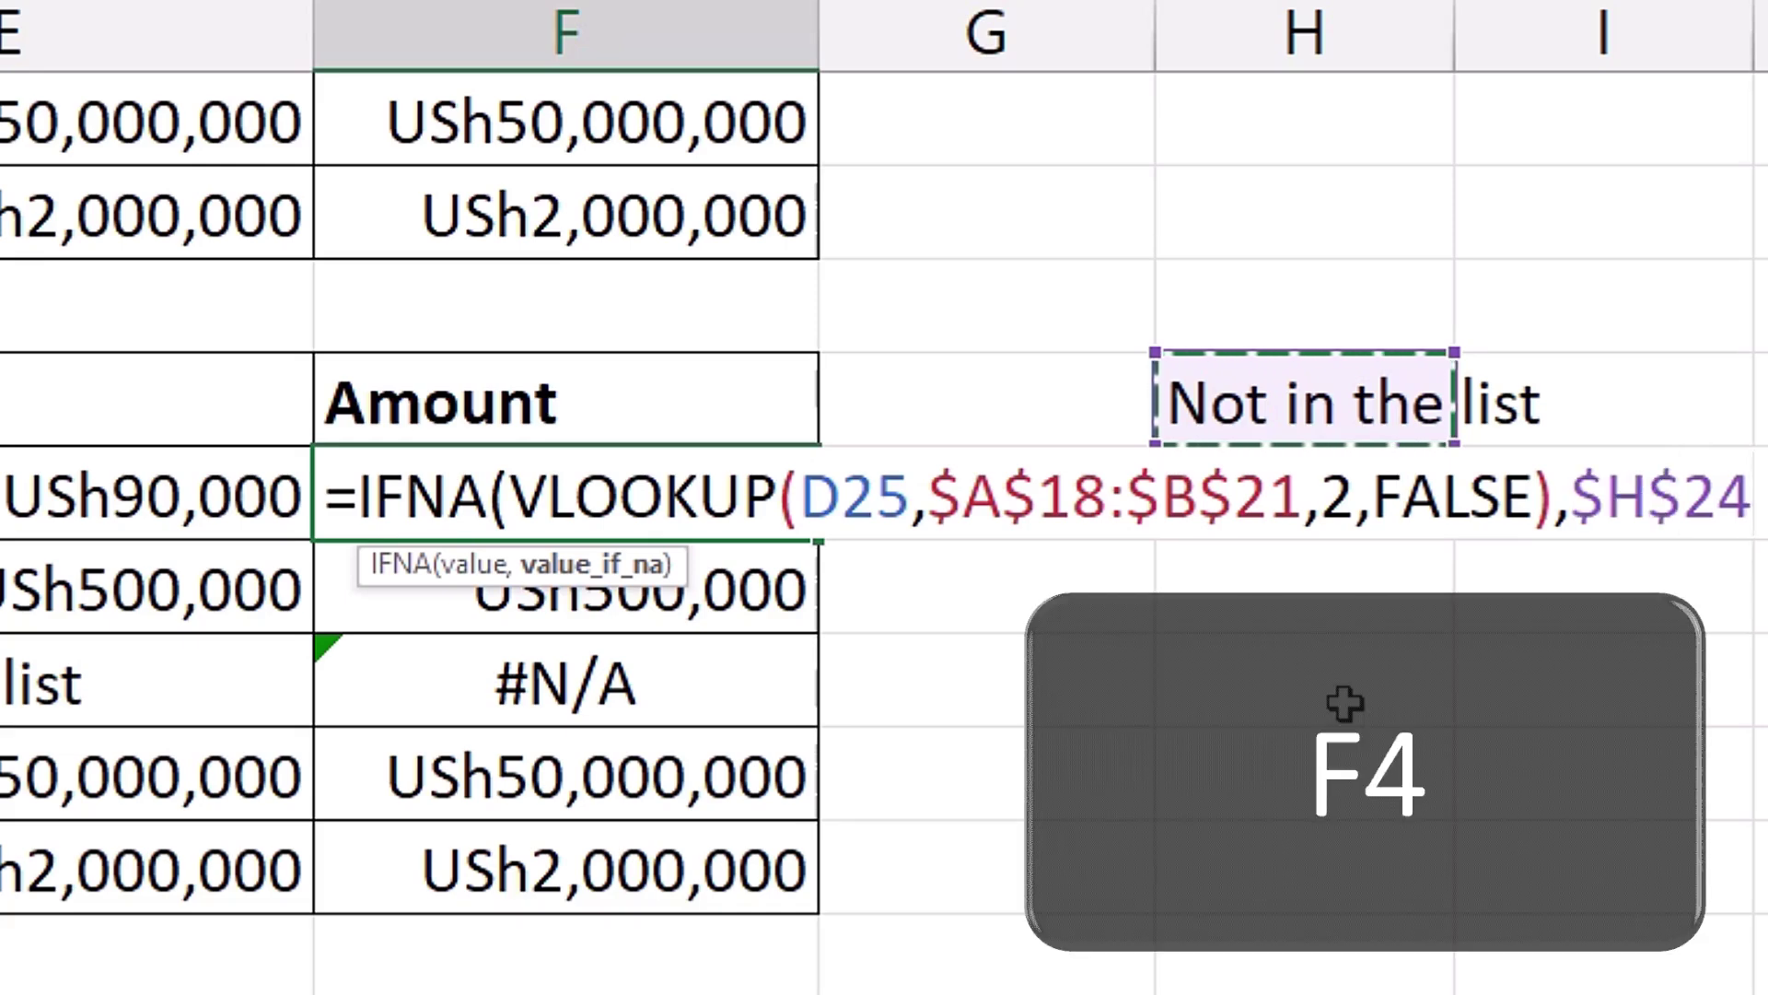
pyautogui.write(')')
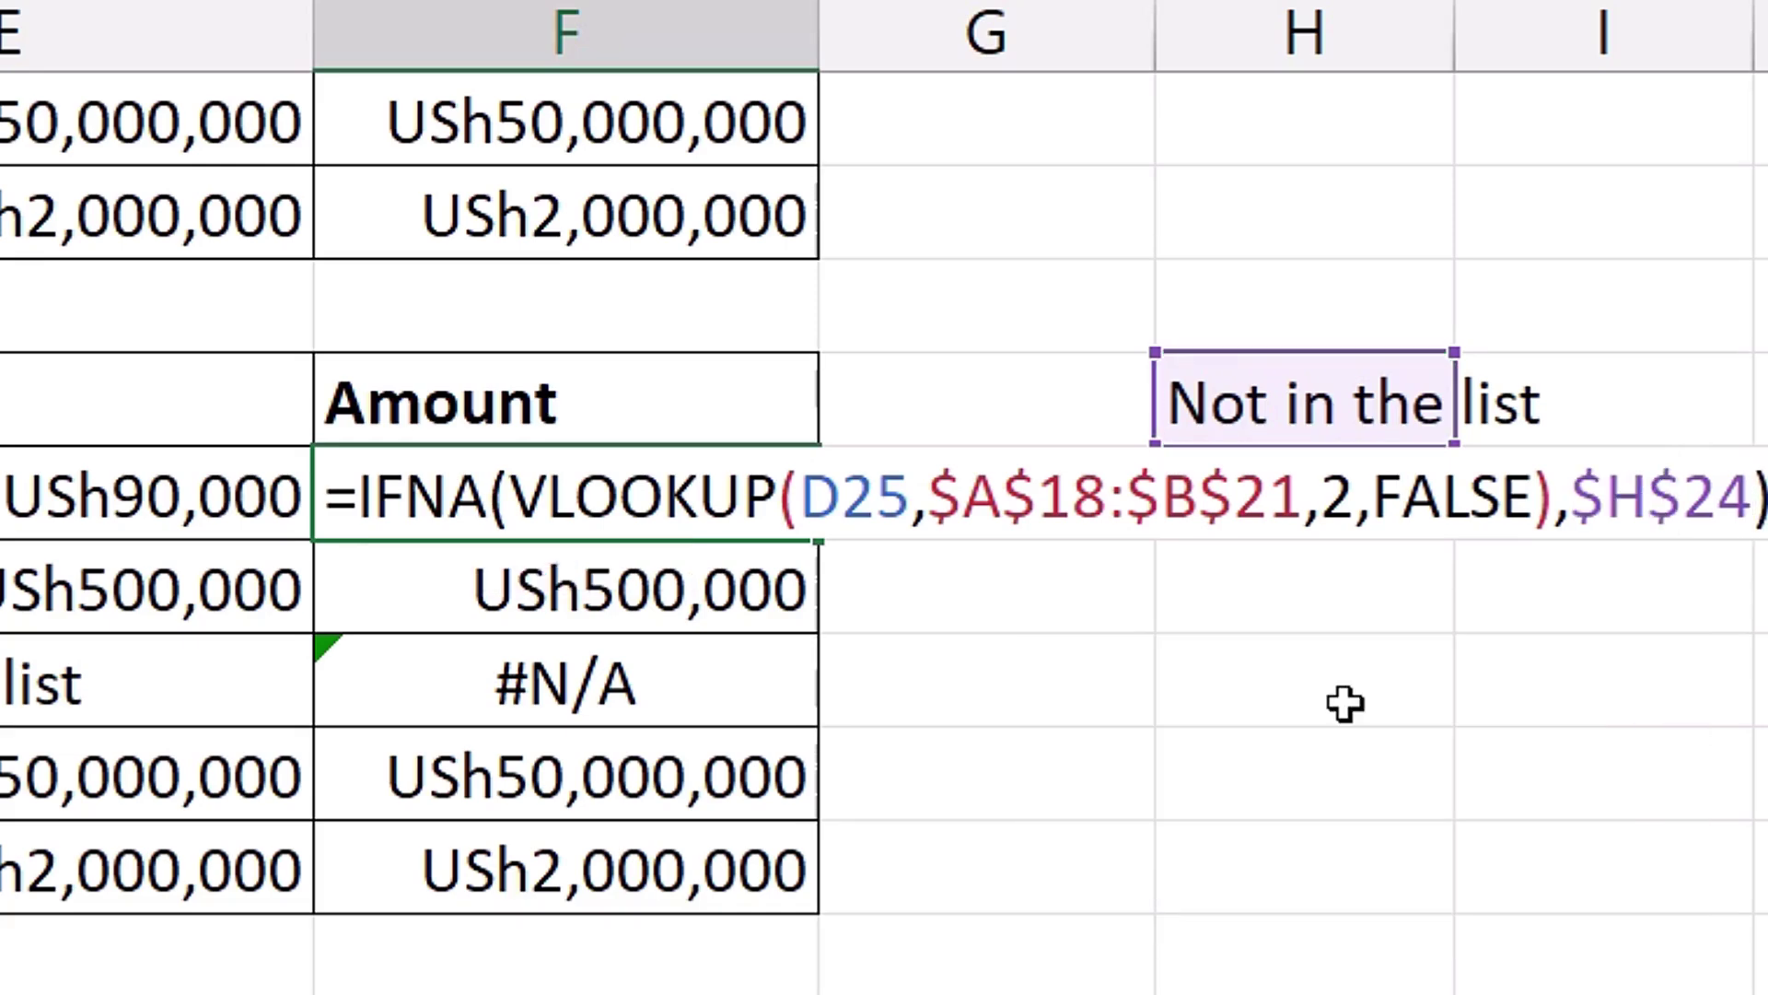
pyautogui.hotkey('ctrl', 'Return')
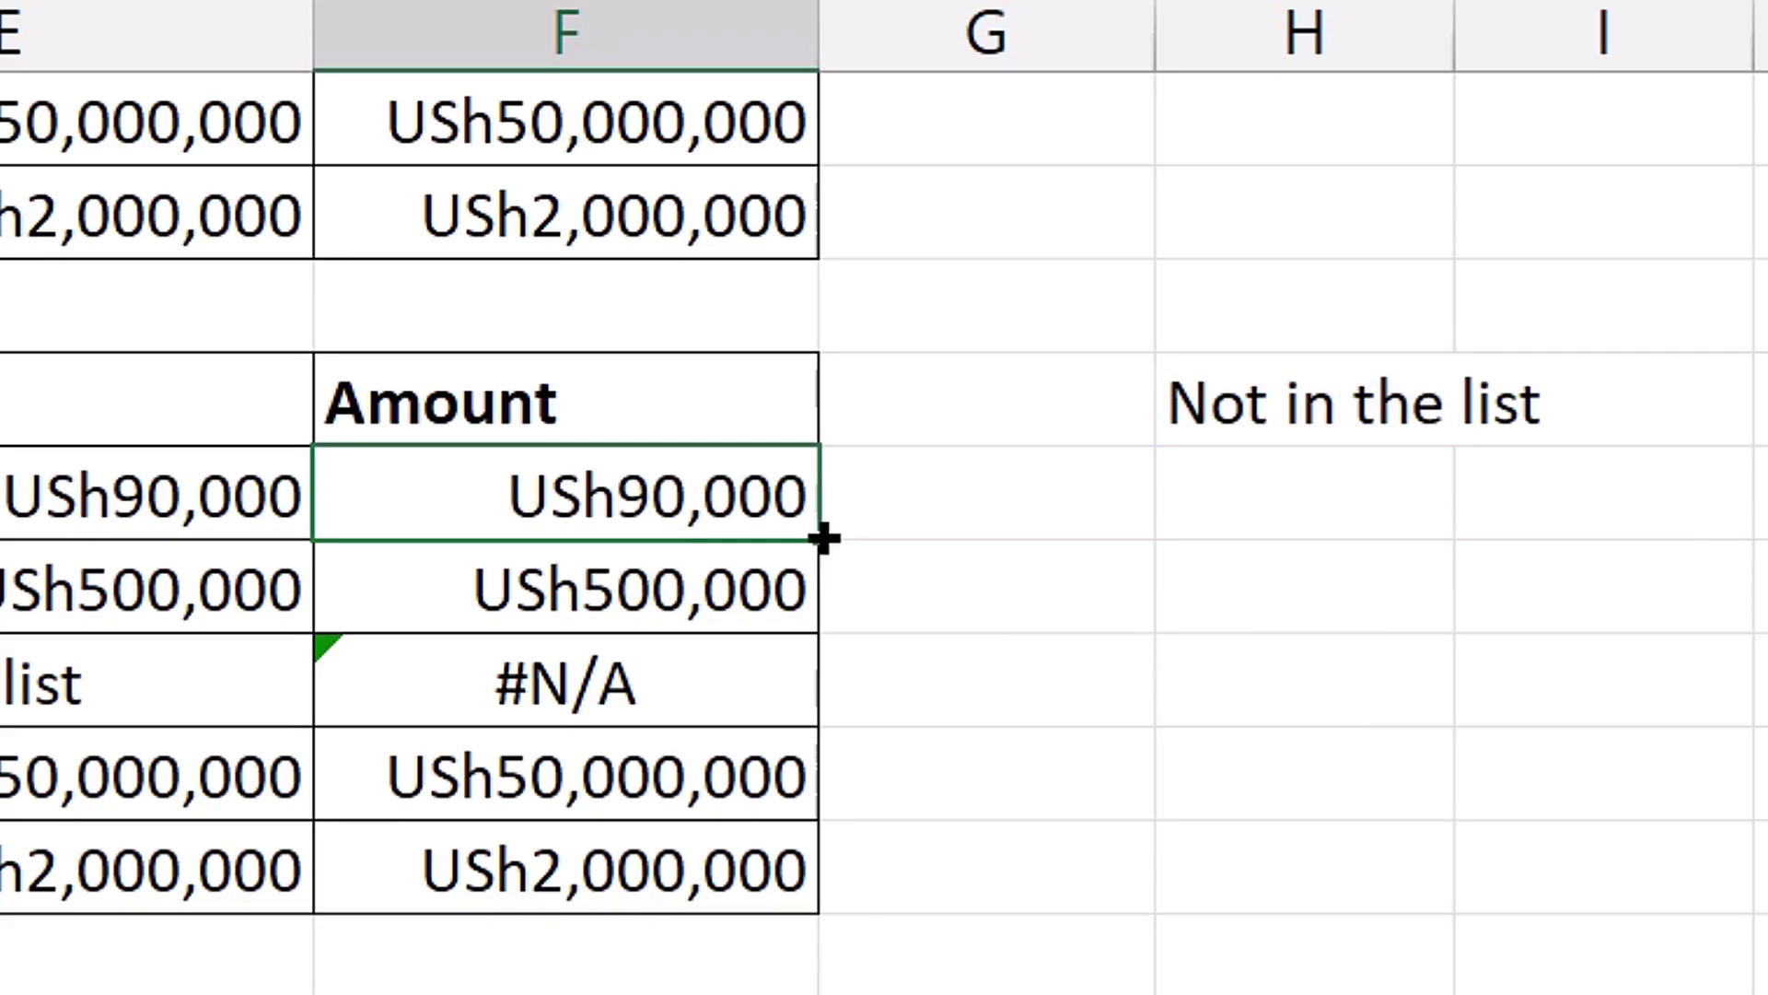
pyautogui.press('Down')
pyautogui.press('Down')
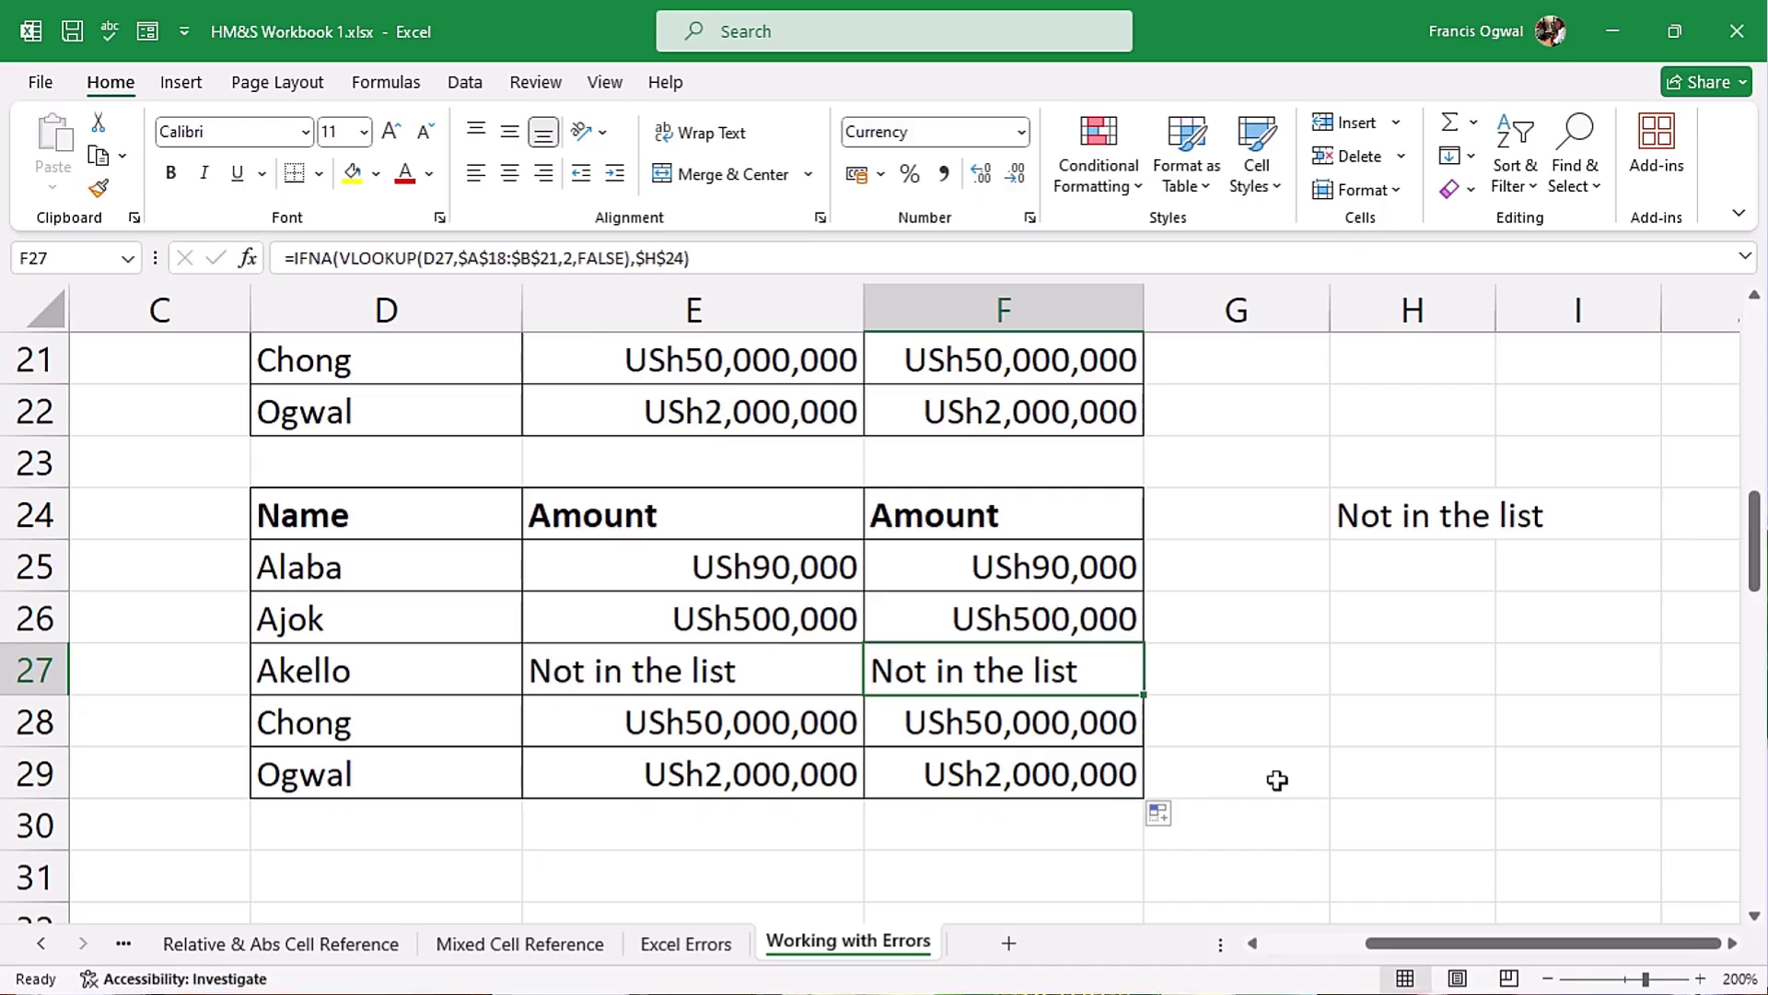
pyautogui.moveTo(340, 507)
pyautogui.mouseDown()
pyautogui.moveTo(798, 494)
pyautogui.moveTo(1074, 722)
pyautogui.moveTo(1093, 778)
pyautogui.mouseUp()
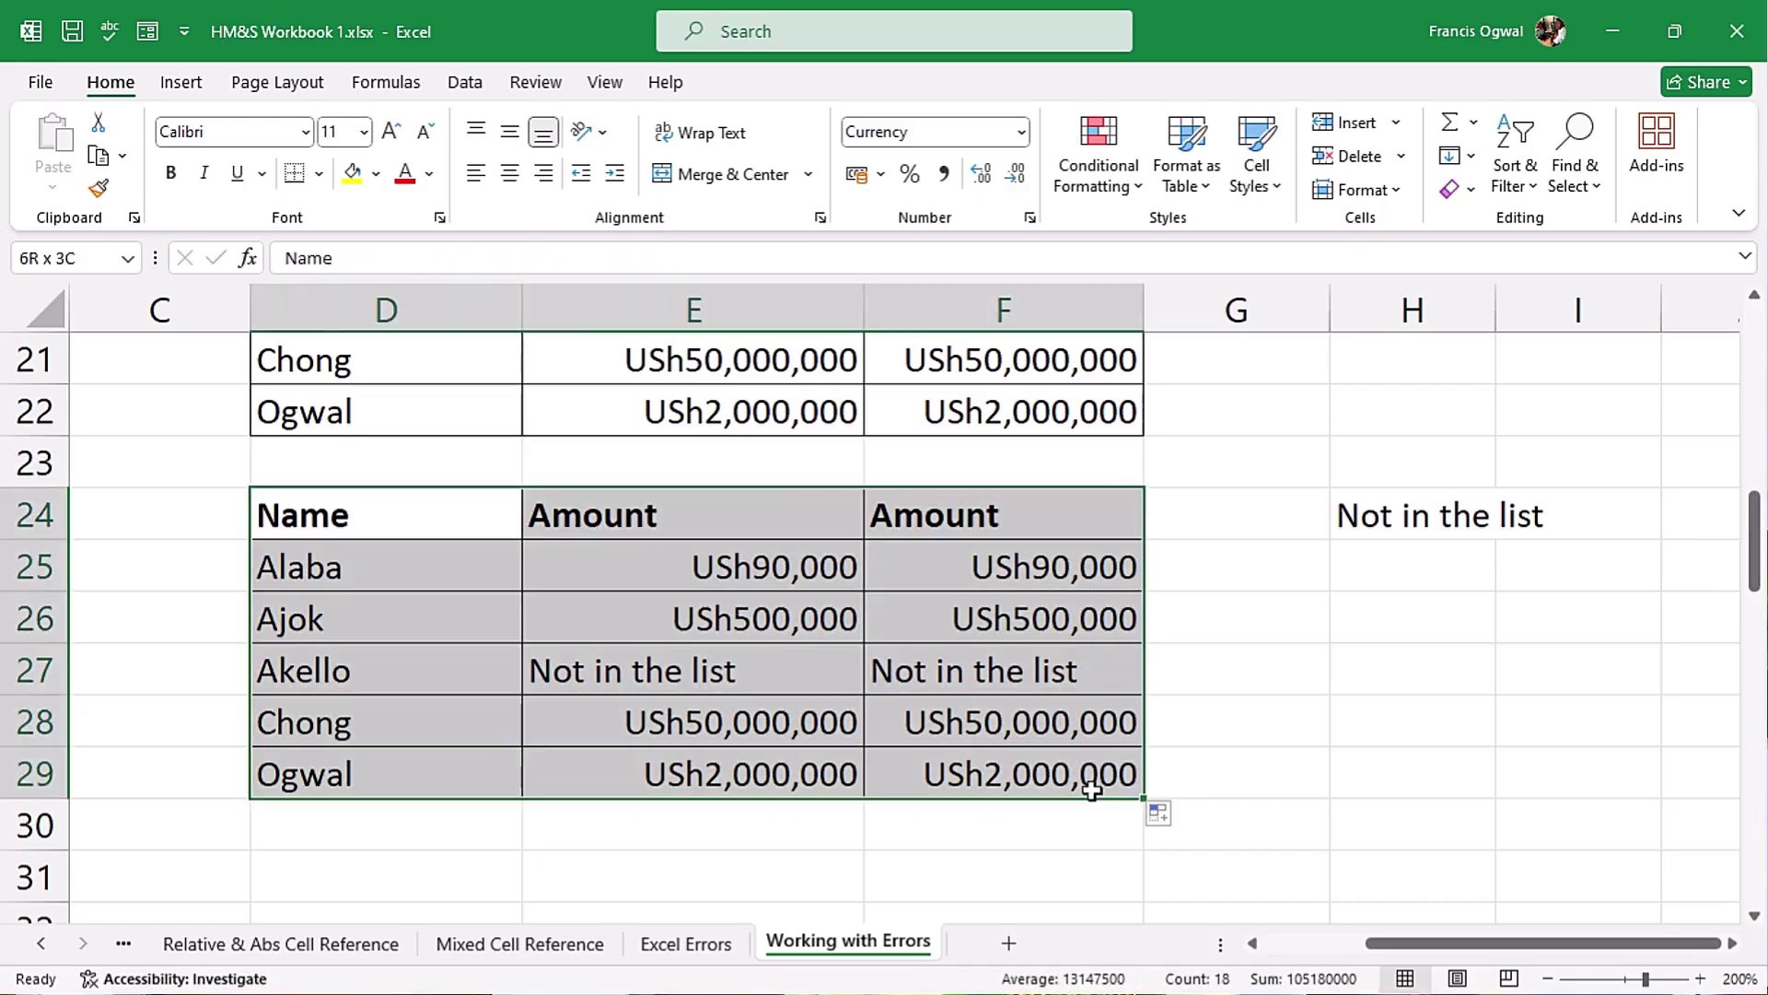
pyautogui.click(981, 681)
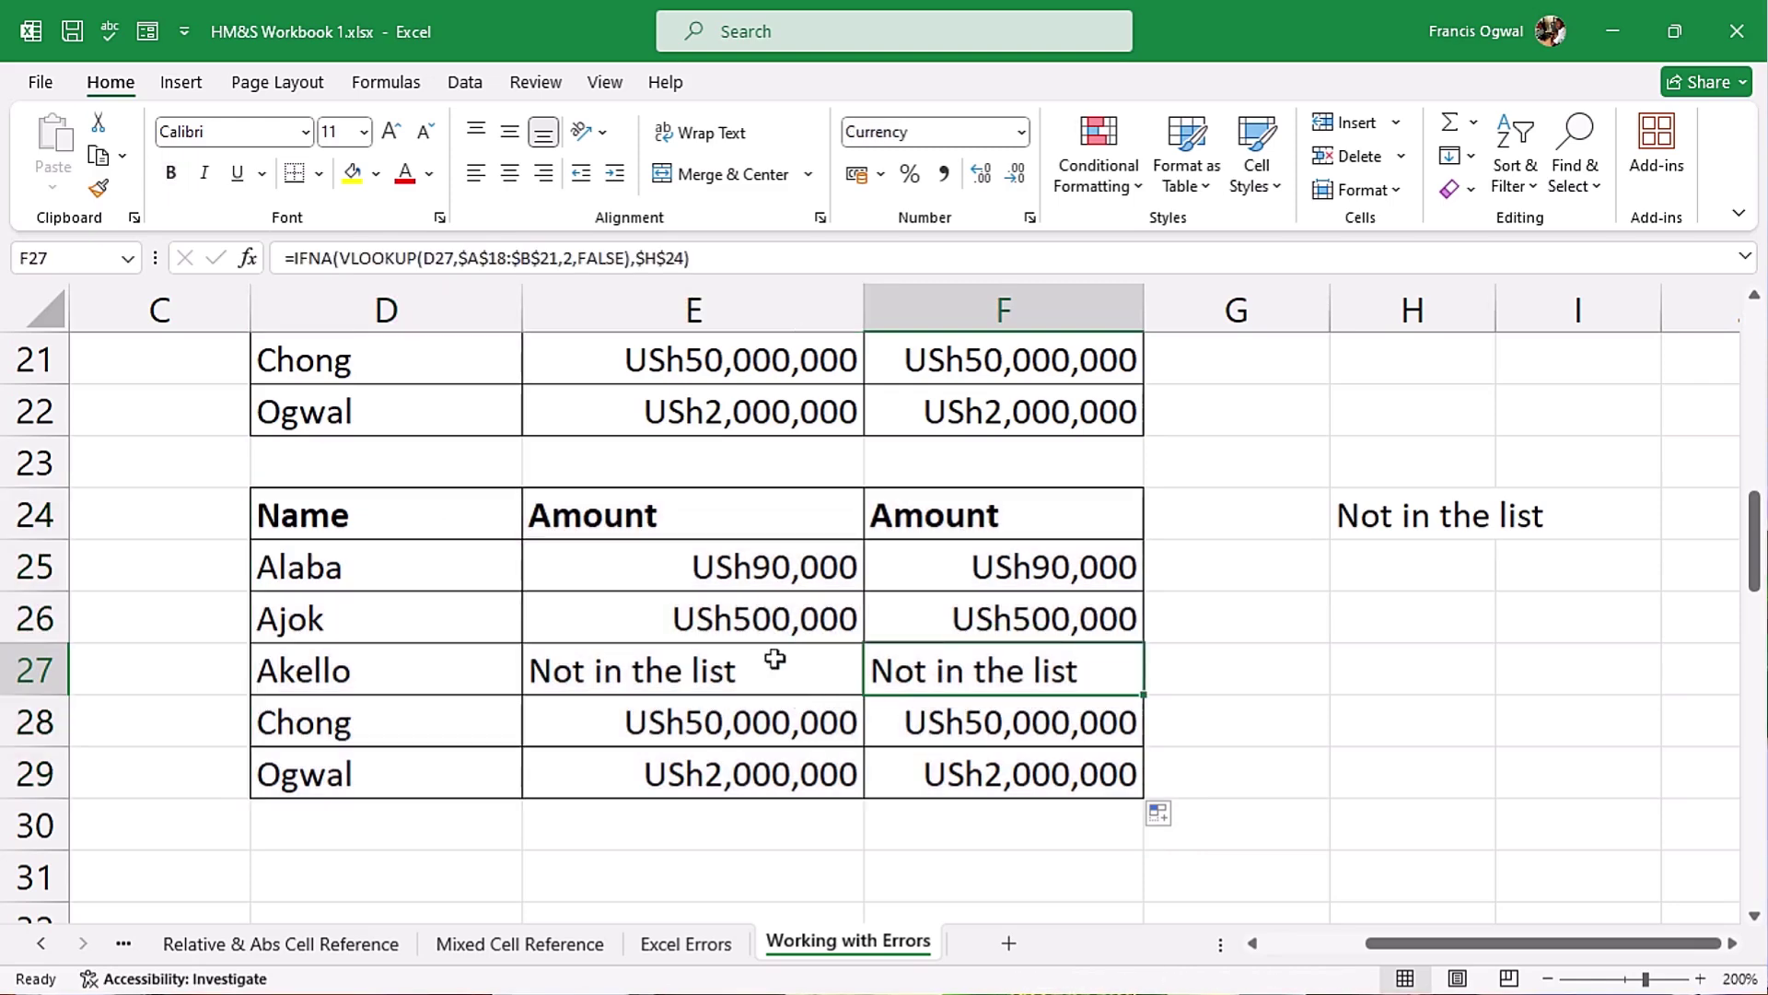
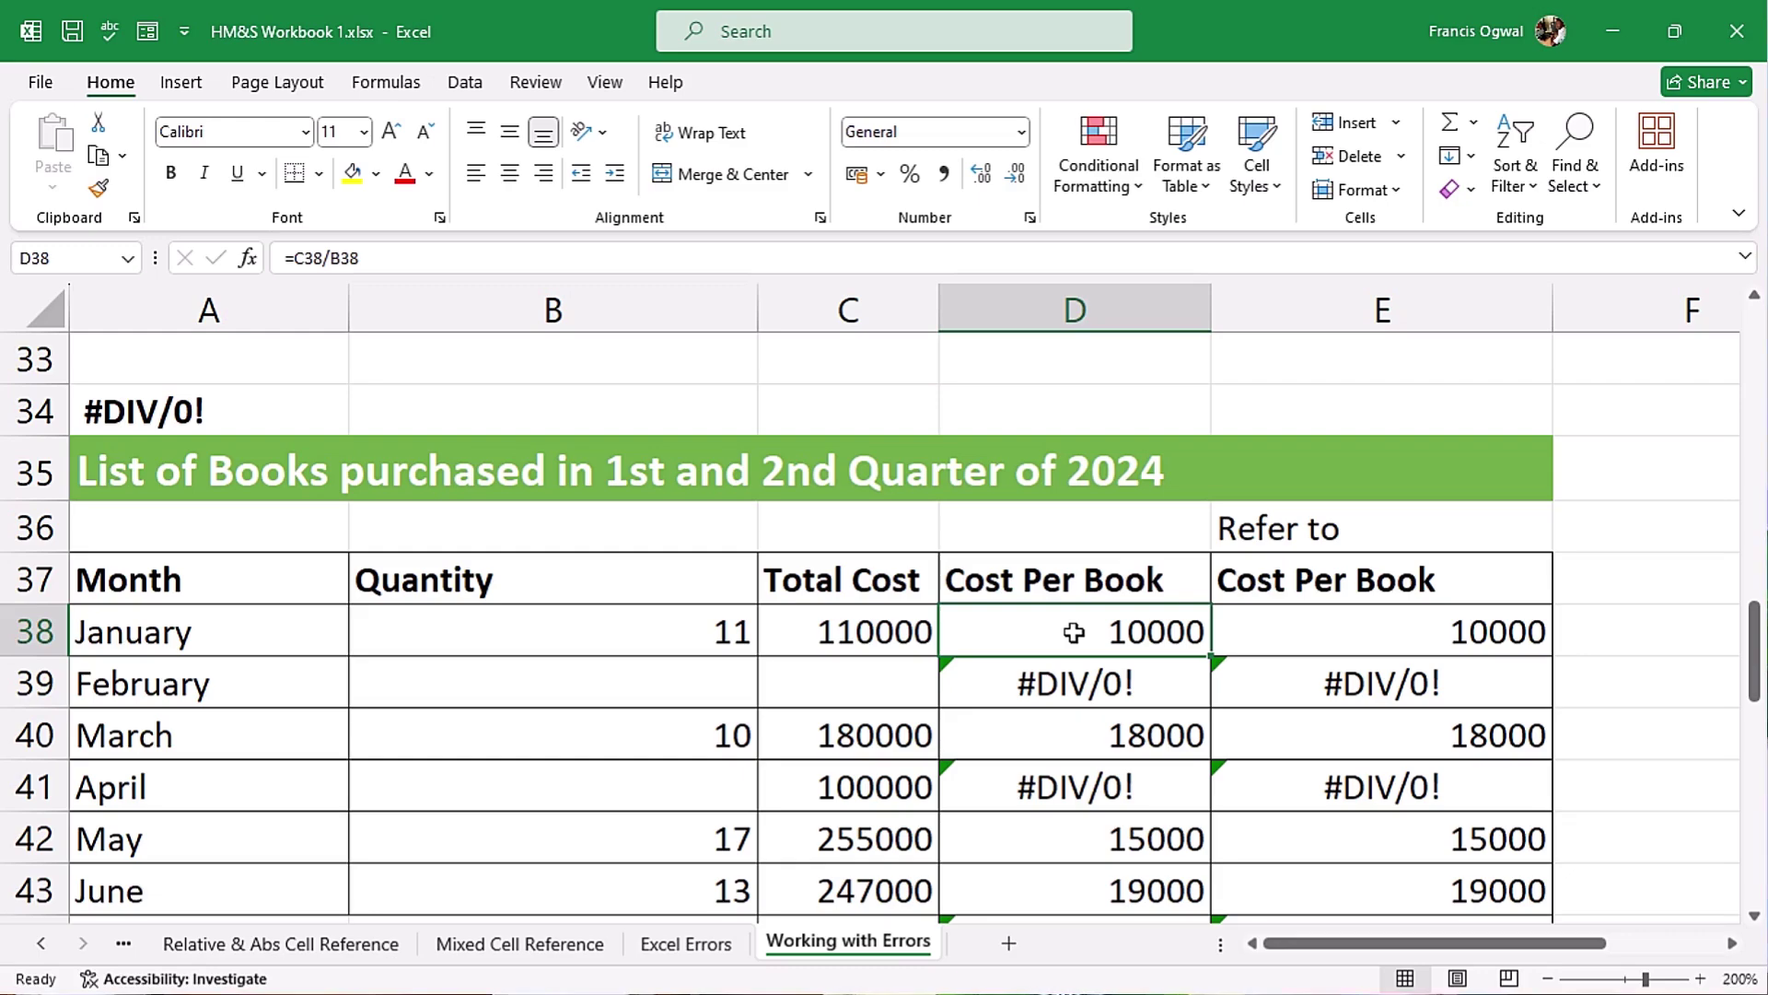
# Inspect the Cost Per Book formulas in D38, D39 and E38 of the #DIV/0! table without changing them.
pyautogui.press('F2')
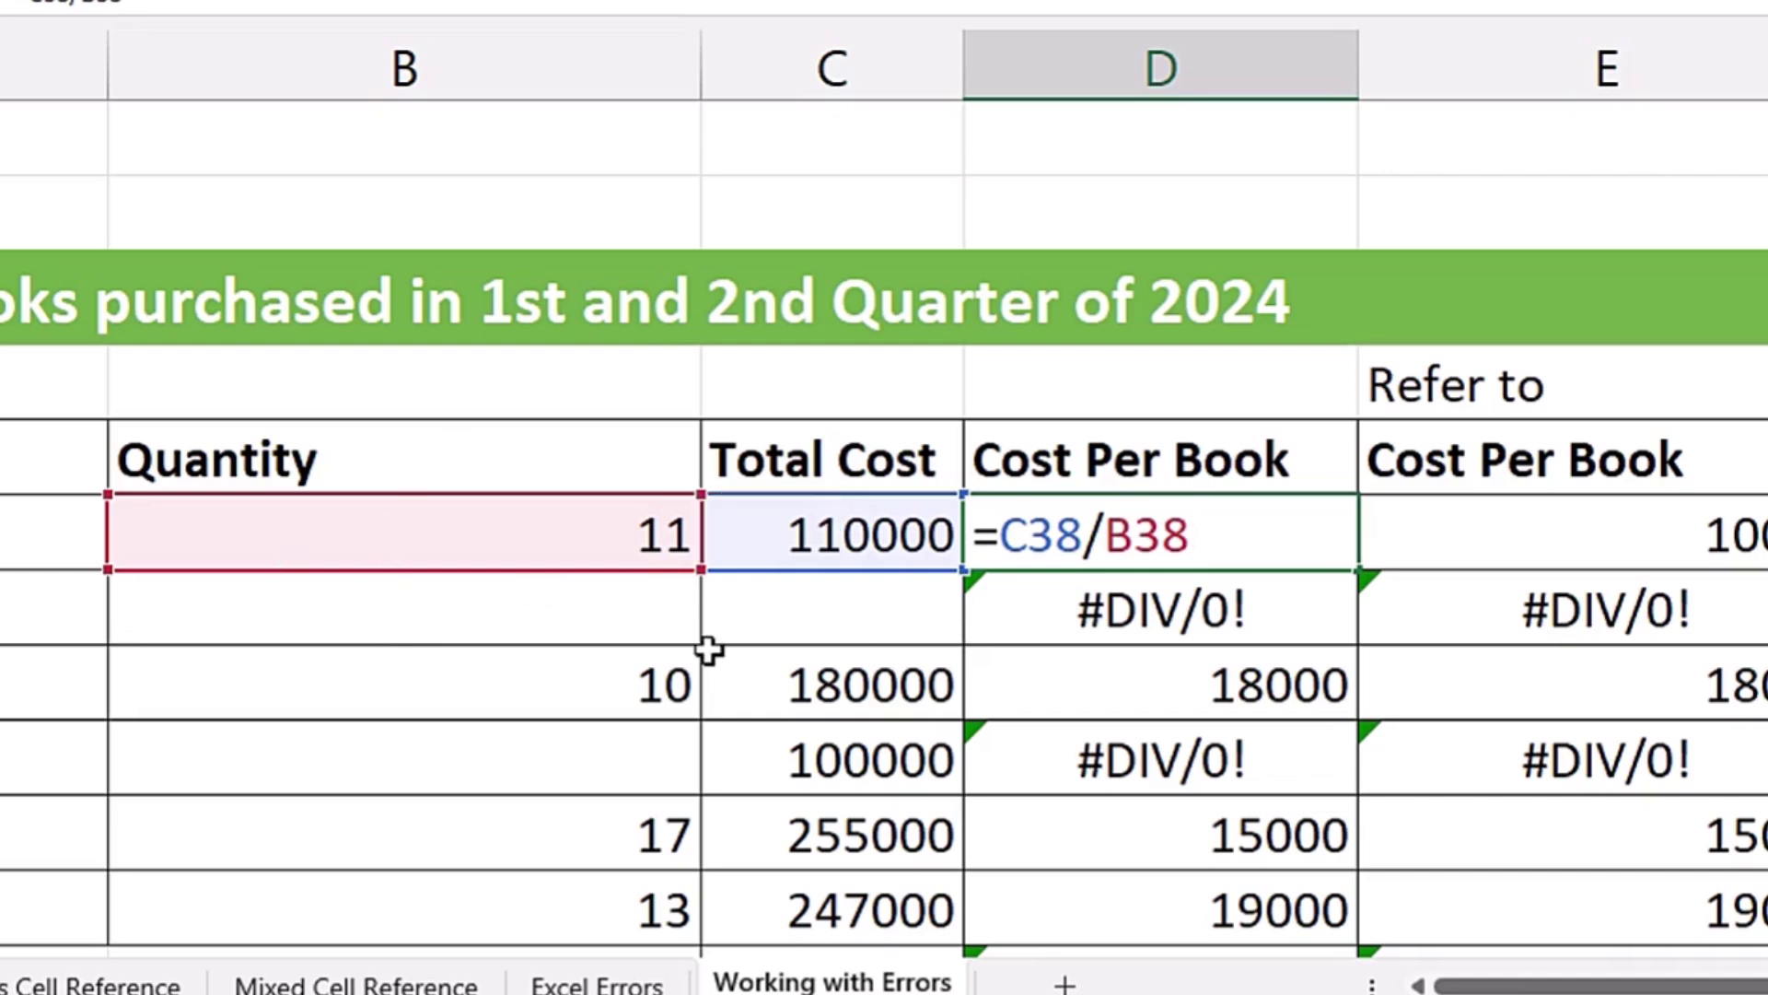
pyautogui.hotkey('ctrl', 'Return')
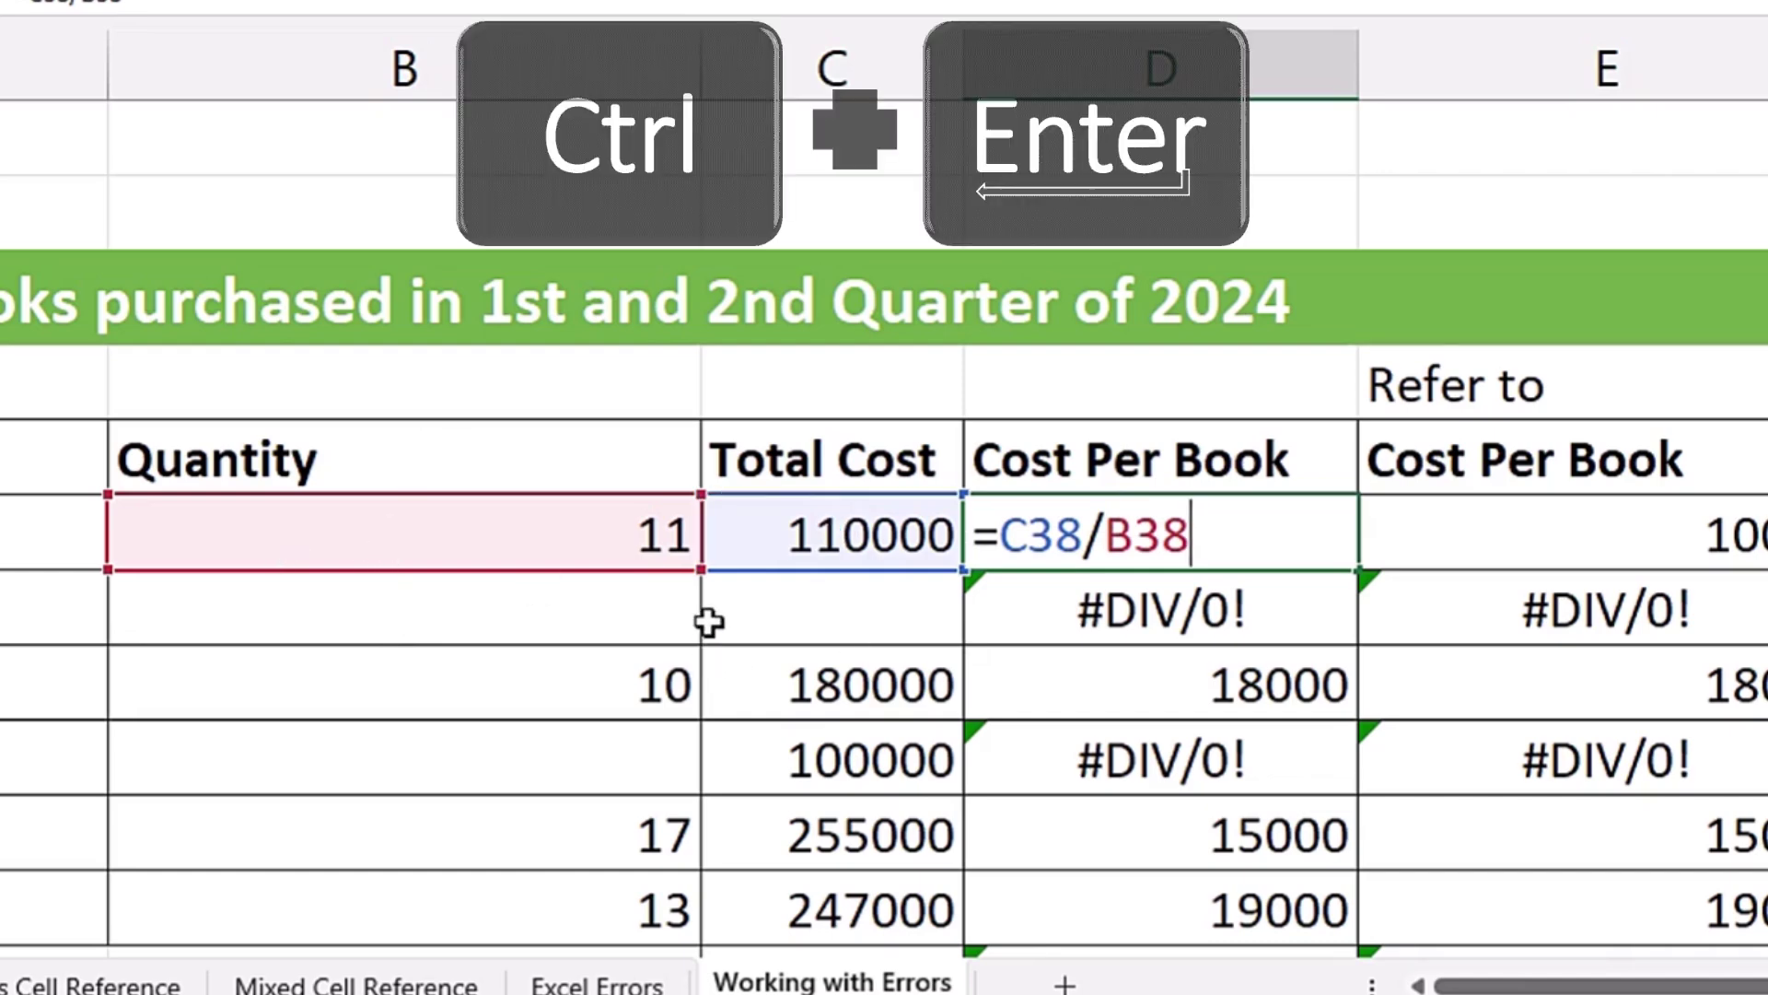
pyautogui.doubleClick(1163, 610)
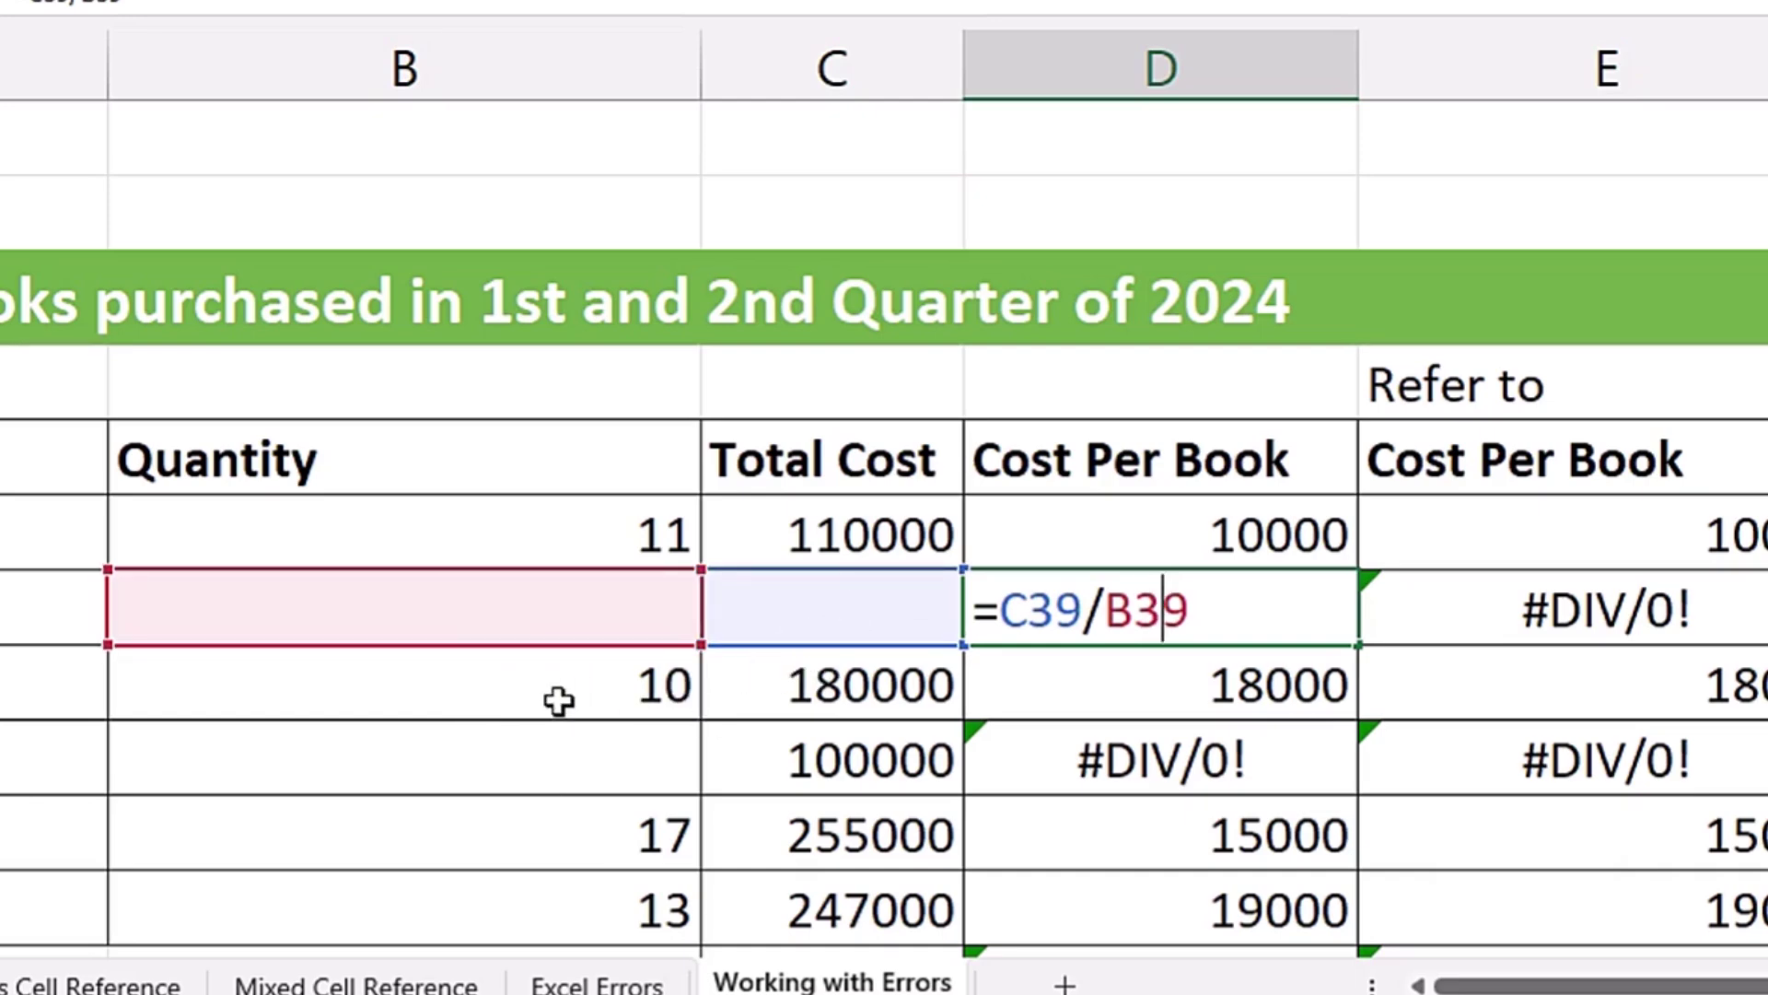
pyautogui.click(1524, 513)
pyautogui.write('=D38')
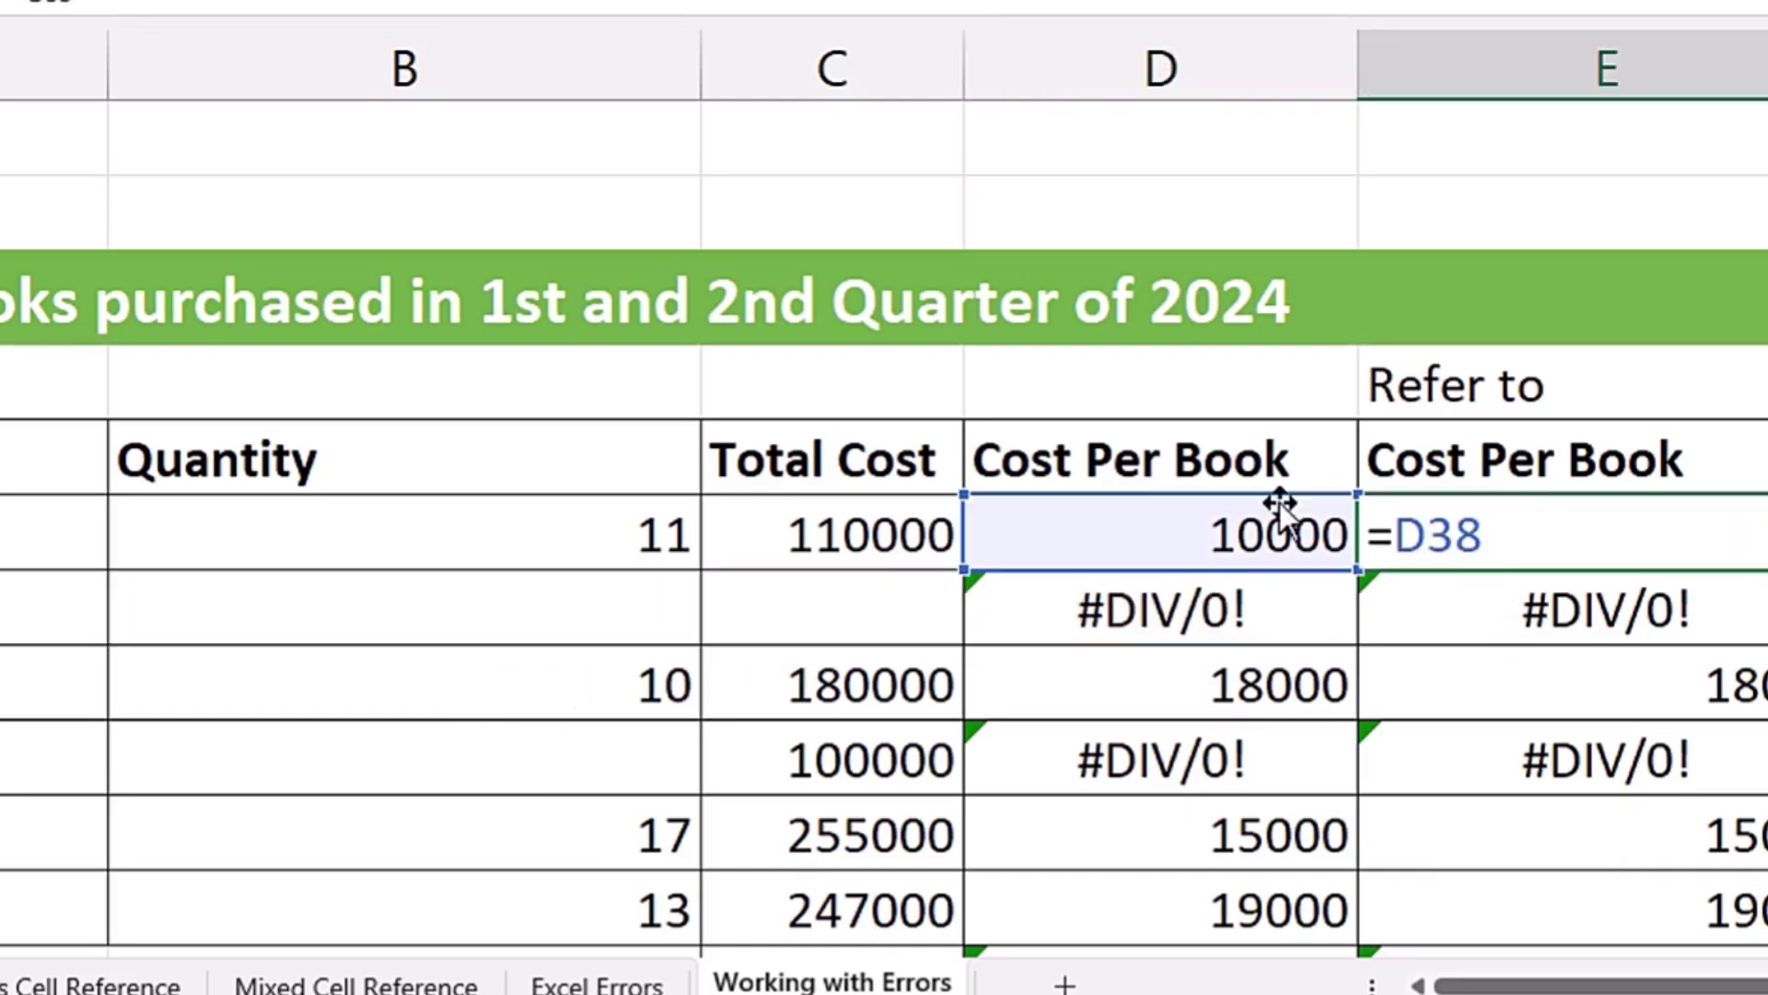
pyautogui.hotkey('ctrl', 'Return')
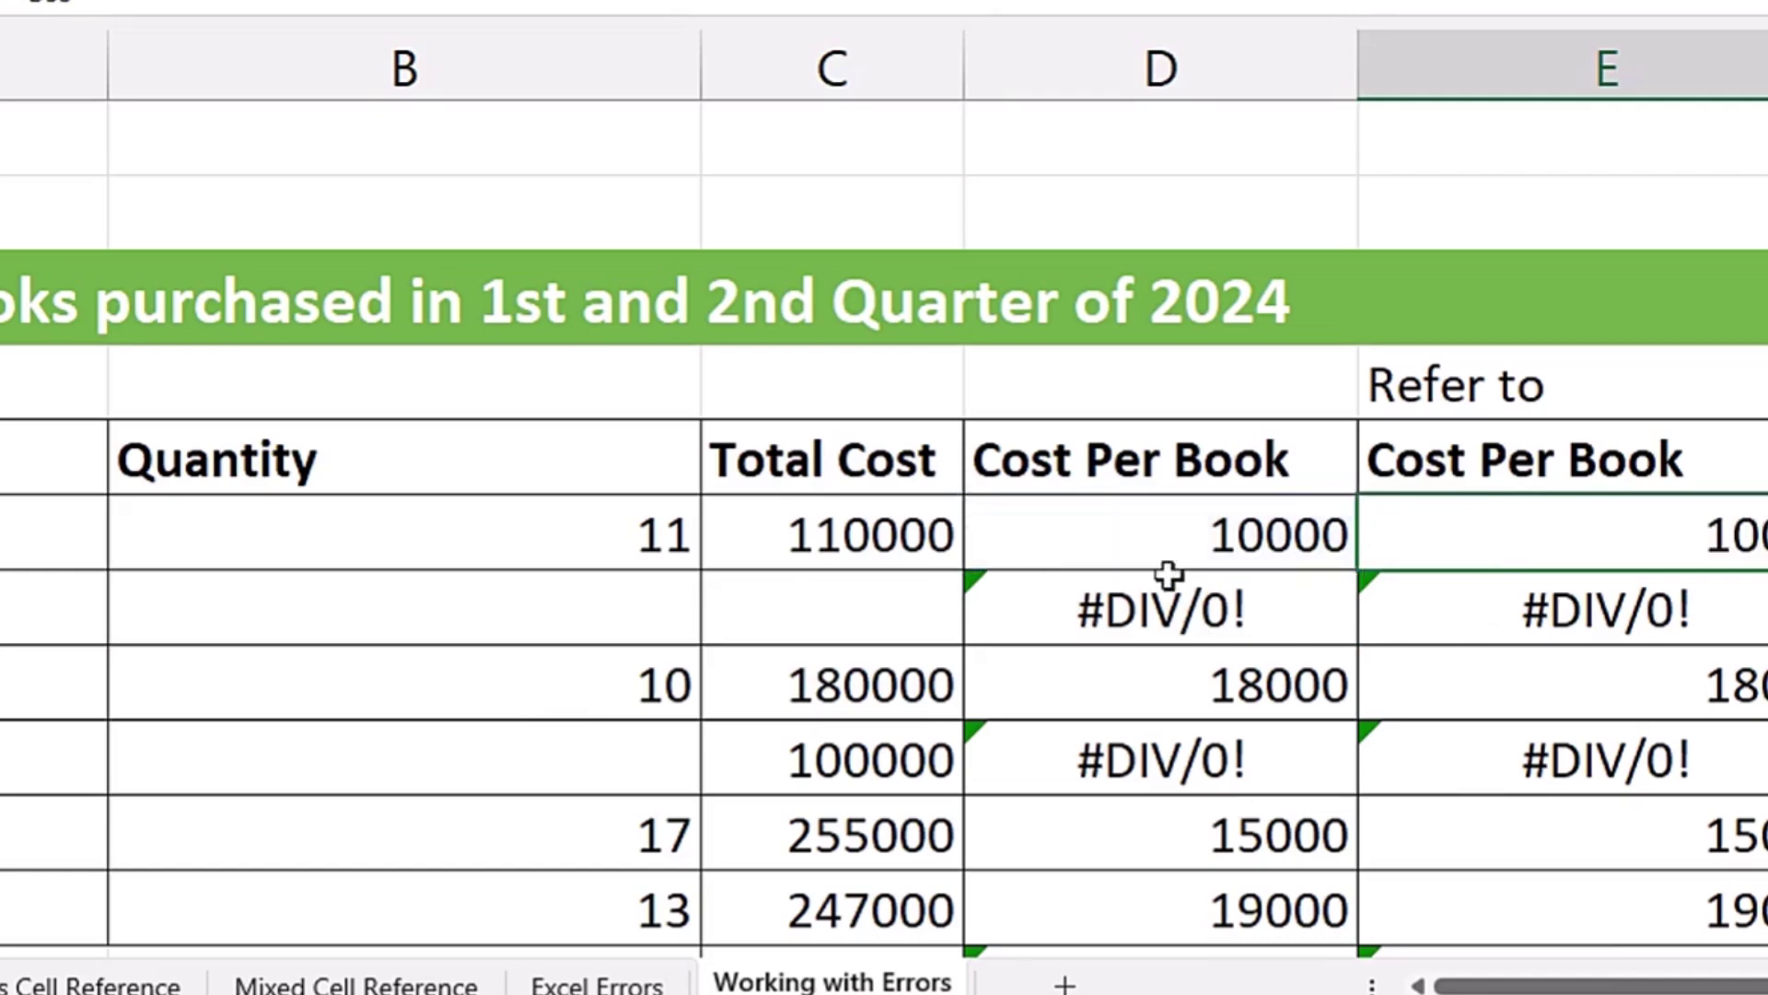
# Wrap the division in D38 in an IFERROR function, with C38/B38 as its value argument.
pyautogui.doubleClick(1158, 534)
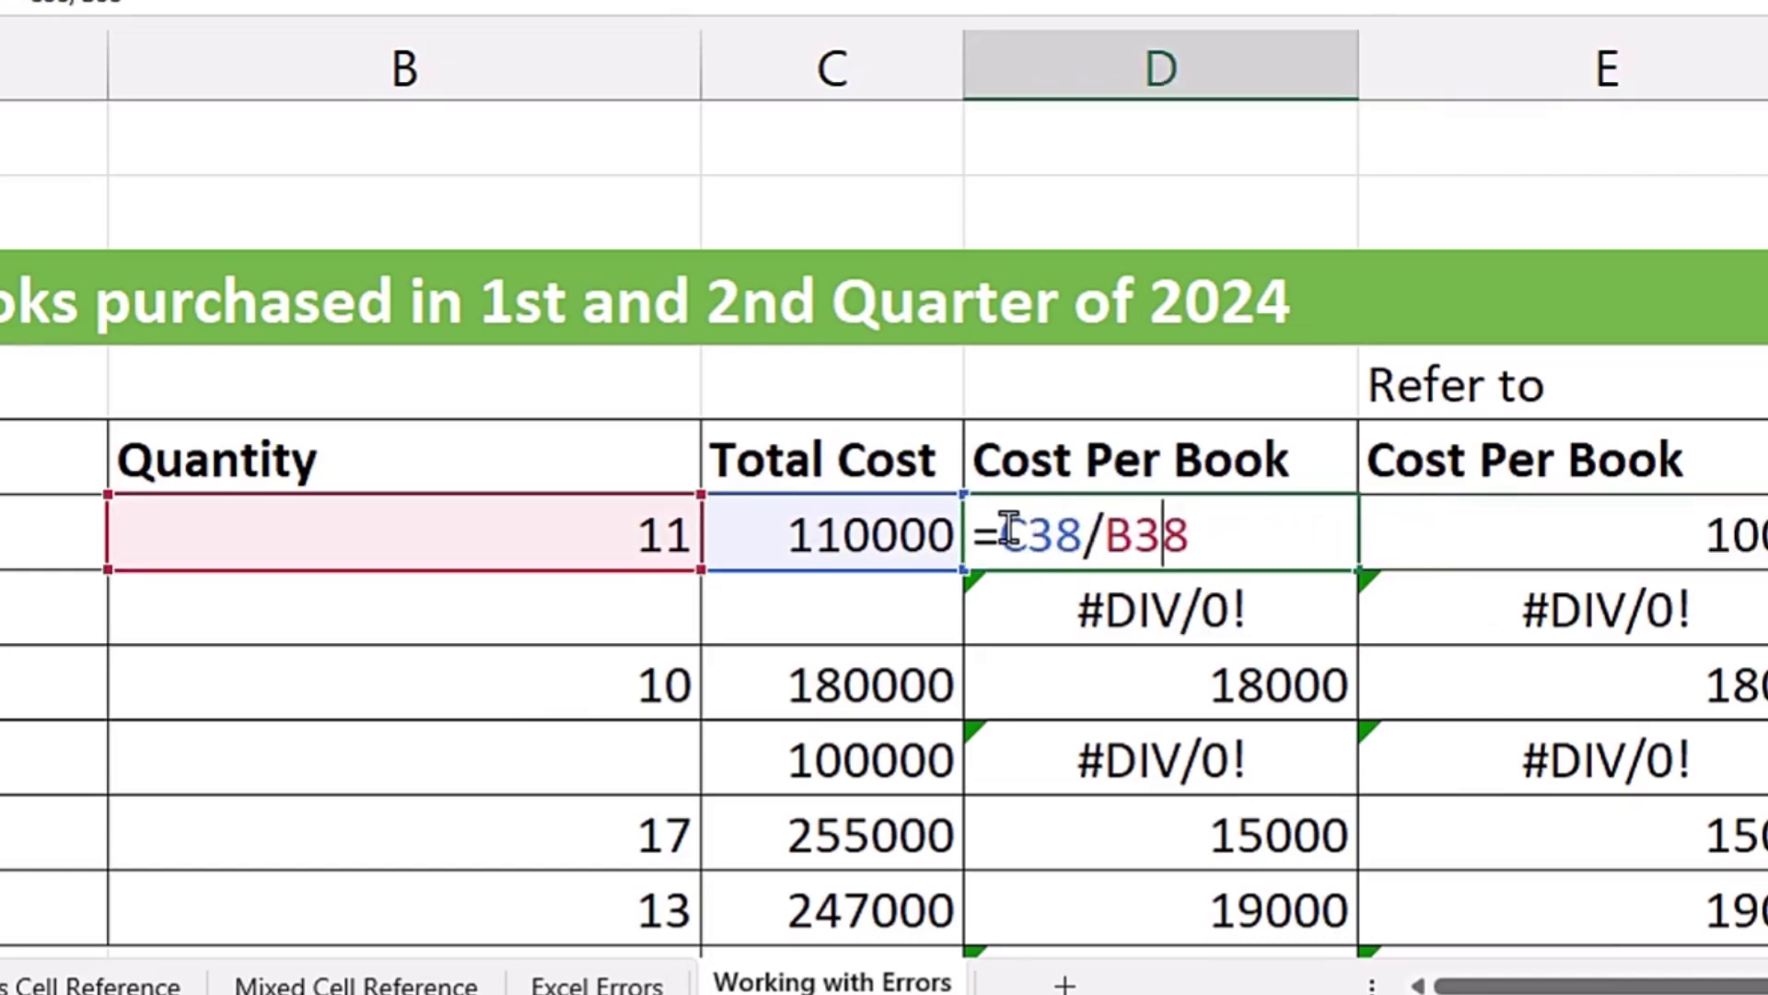
pyautogui.write('iferr')
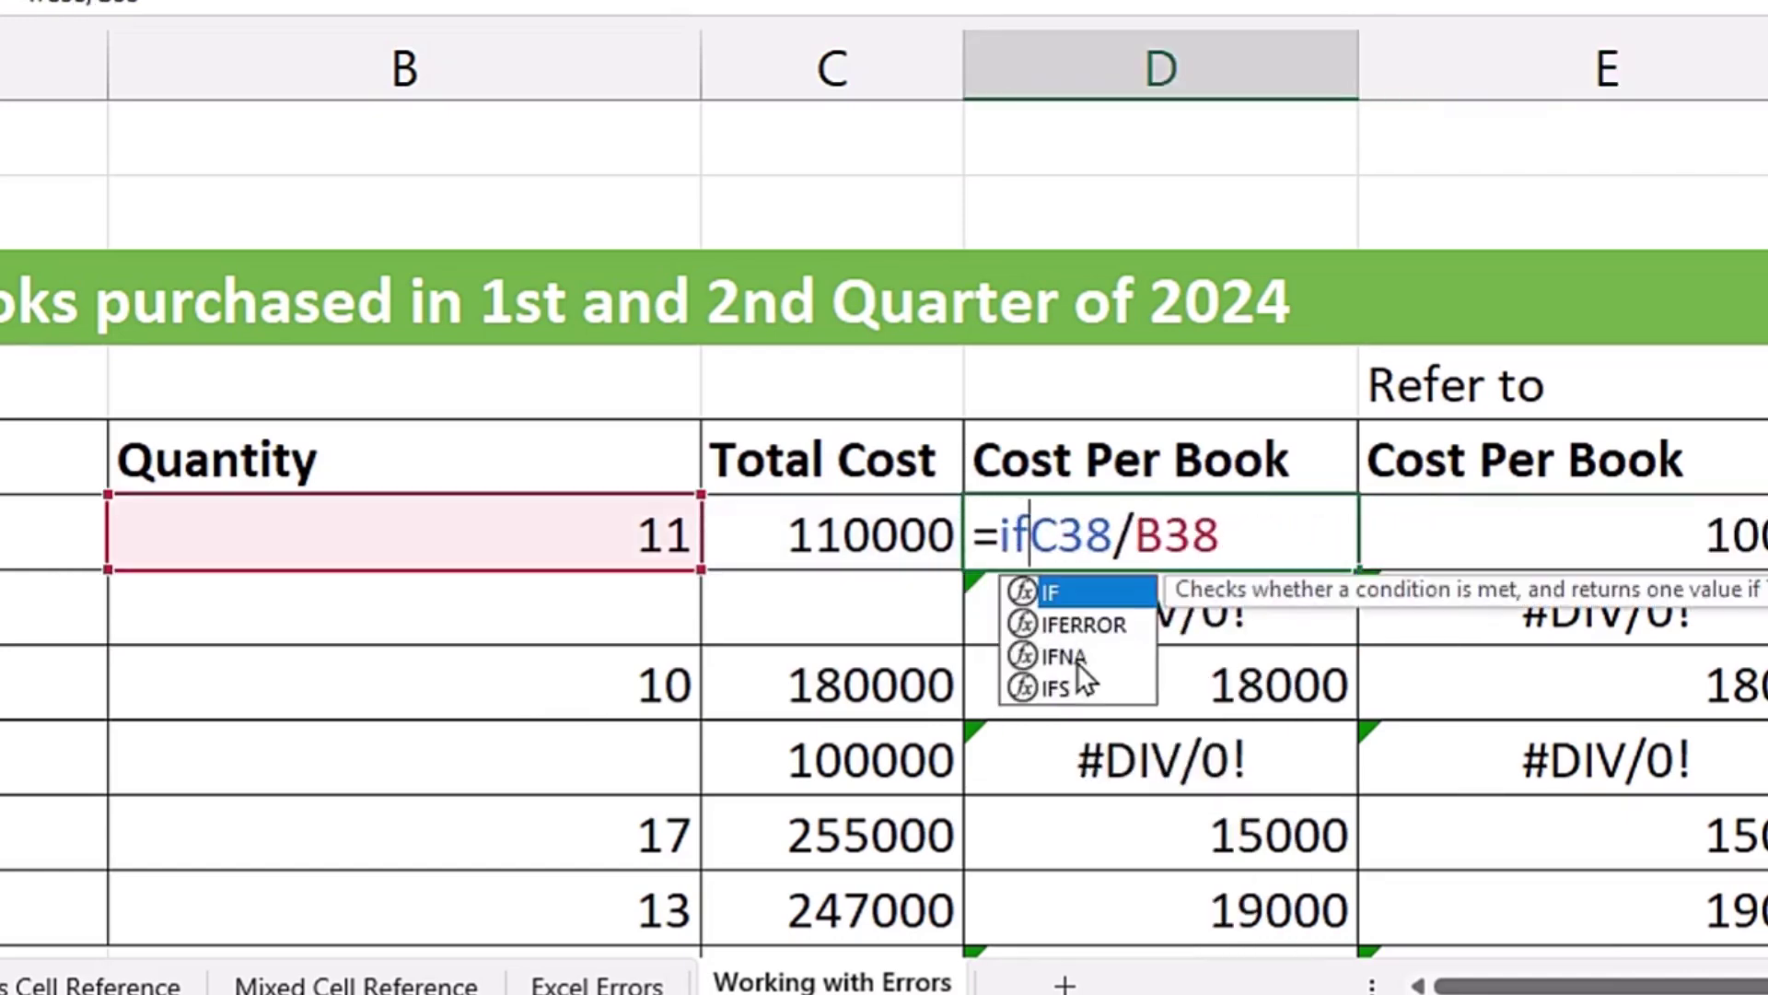
pyautogui.press('Tab')
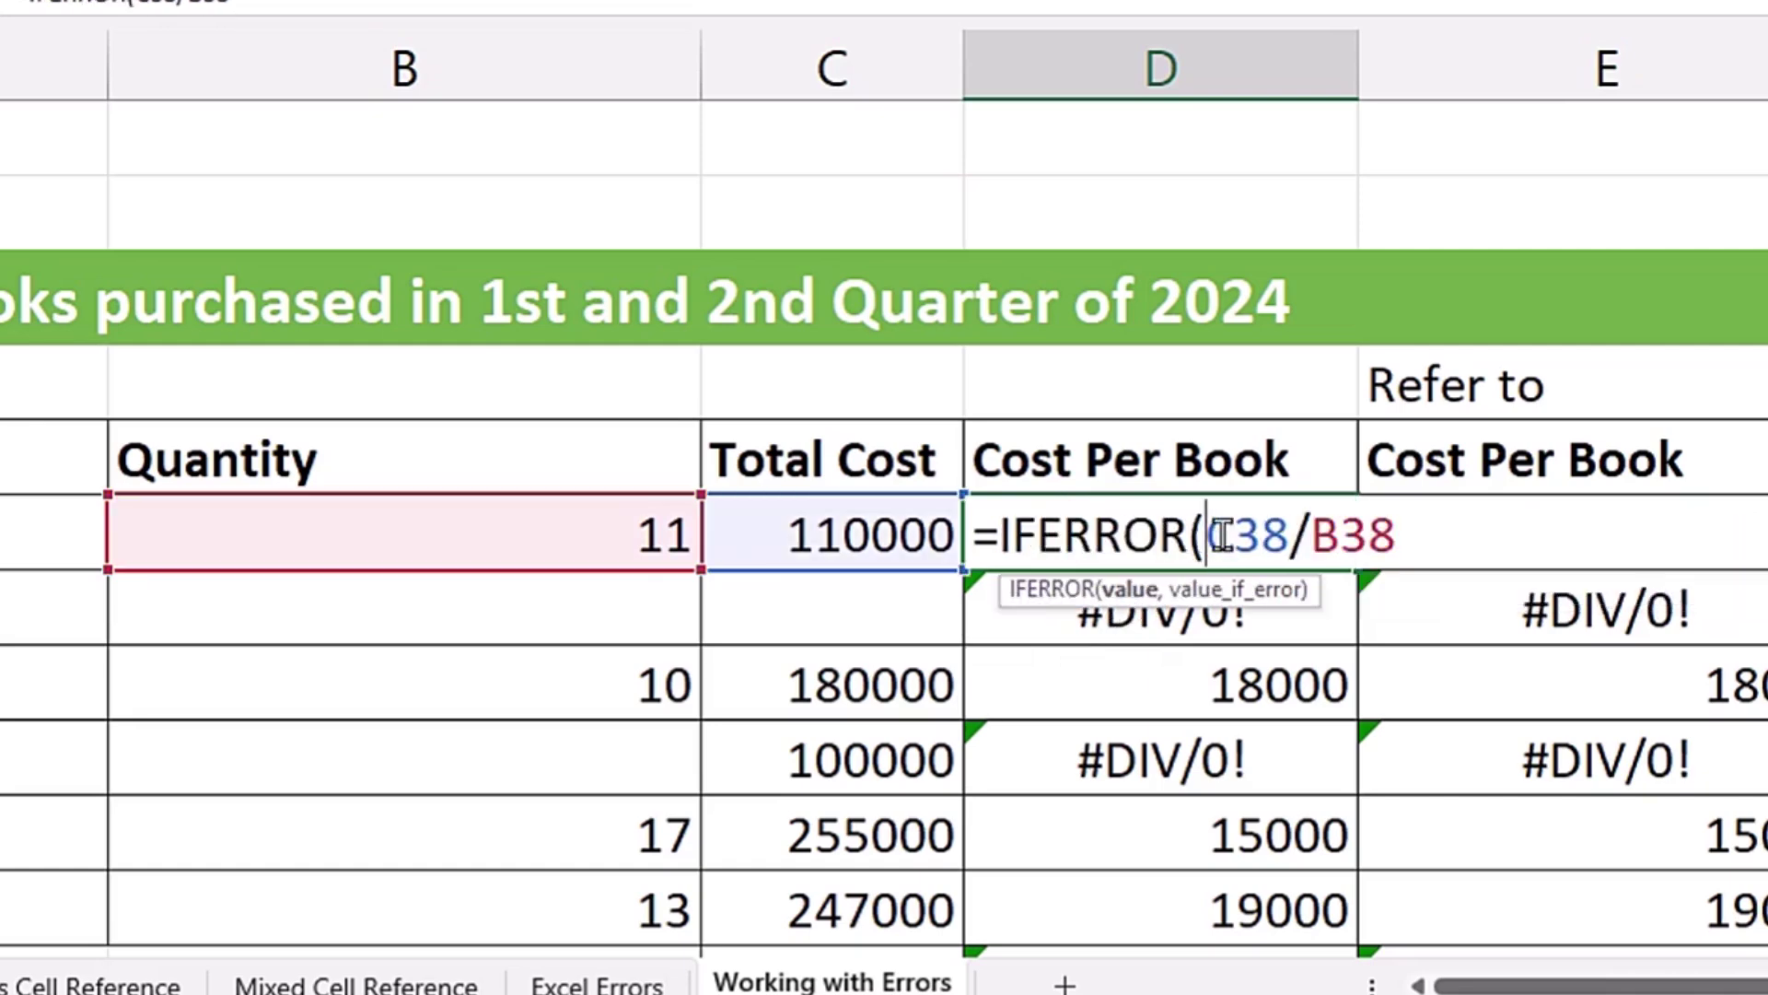
pyautogui.moveTo(1208, 536); pyautogui.dragTo(1407, 533)
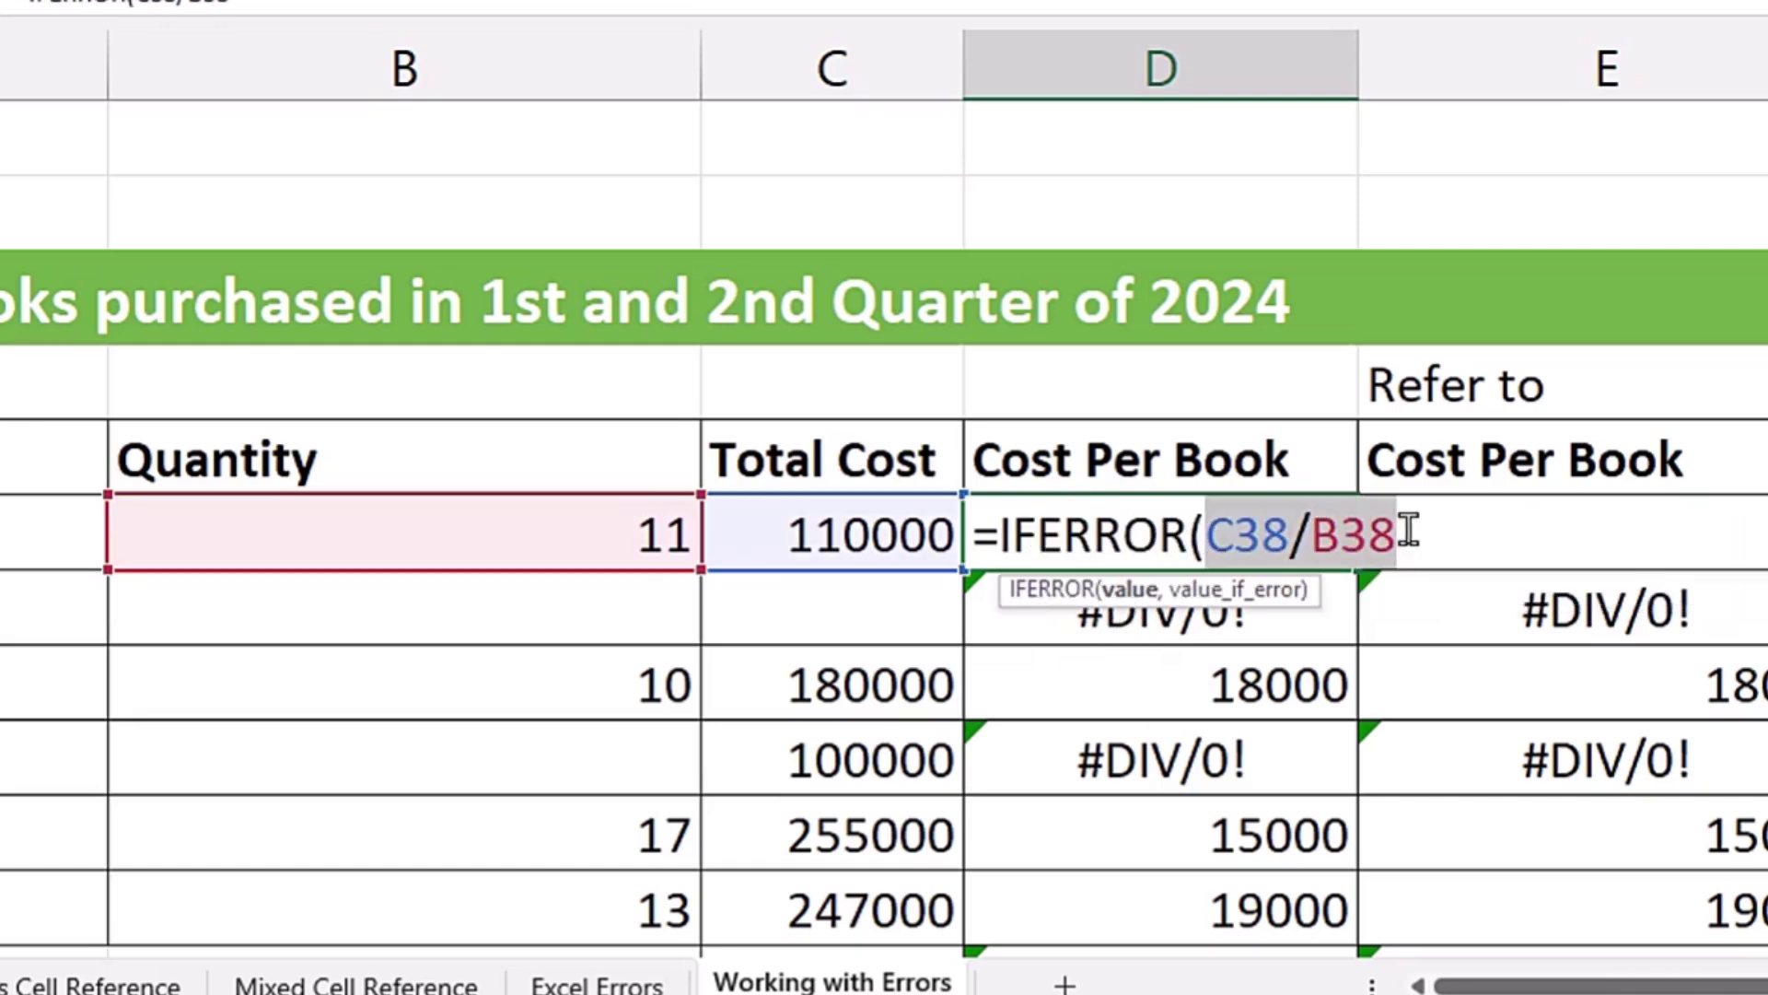
pyautogui.click(1410, 534)
pyautogui.write(',')
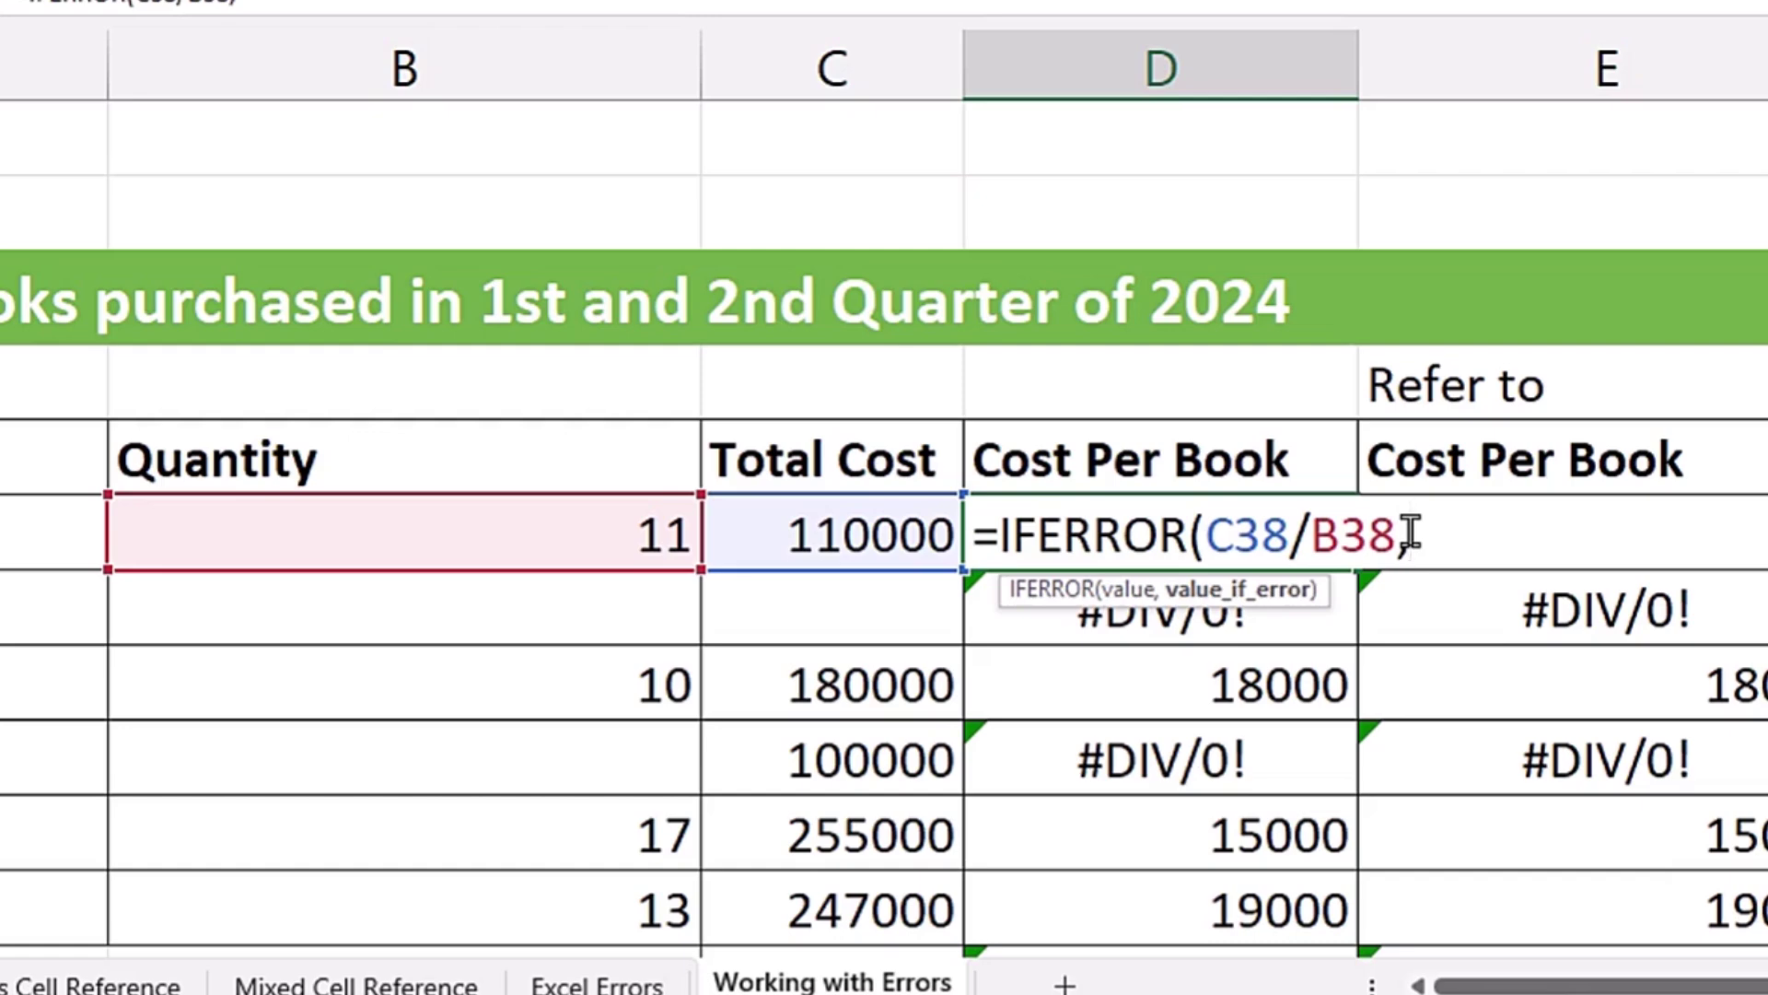
# Set the value_if_error argument of the D38 IFERROR formula to an empty string ("") and fill the formula down to D43.
pyautogui.write('"")')
pyautogui.hotkey('ctrl', 'Return')
pyautogui.moveTo(1352, 529); pyautogui.dragTo(1393, 938)
pyautogui.hotkey('ctrl', 'd')
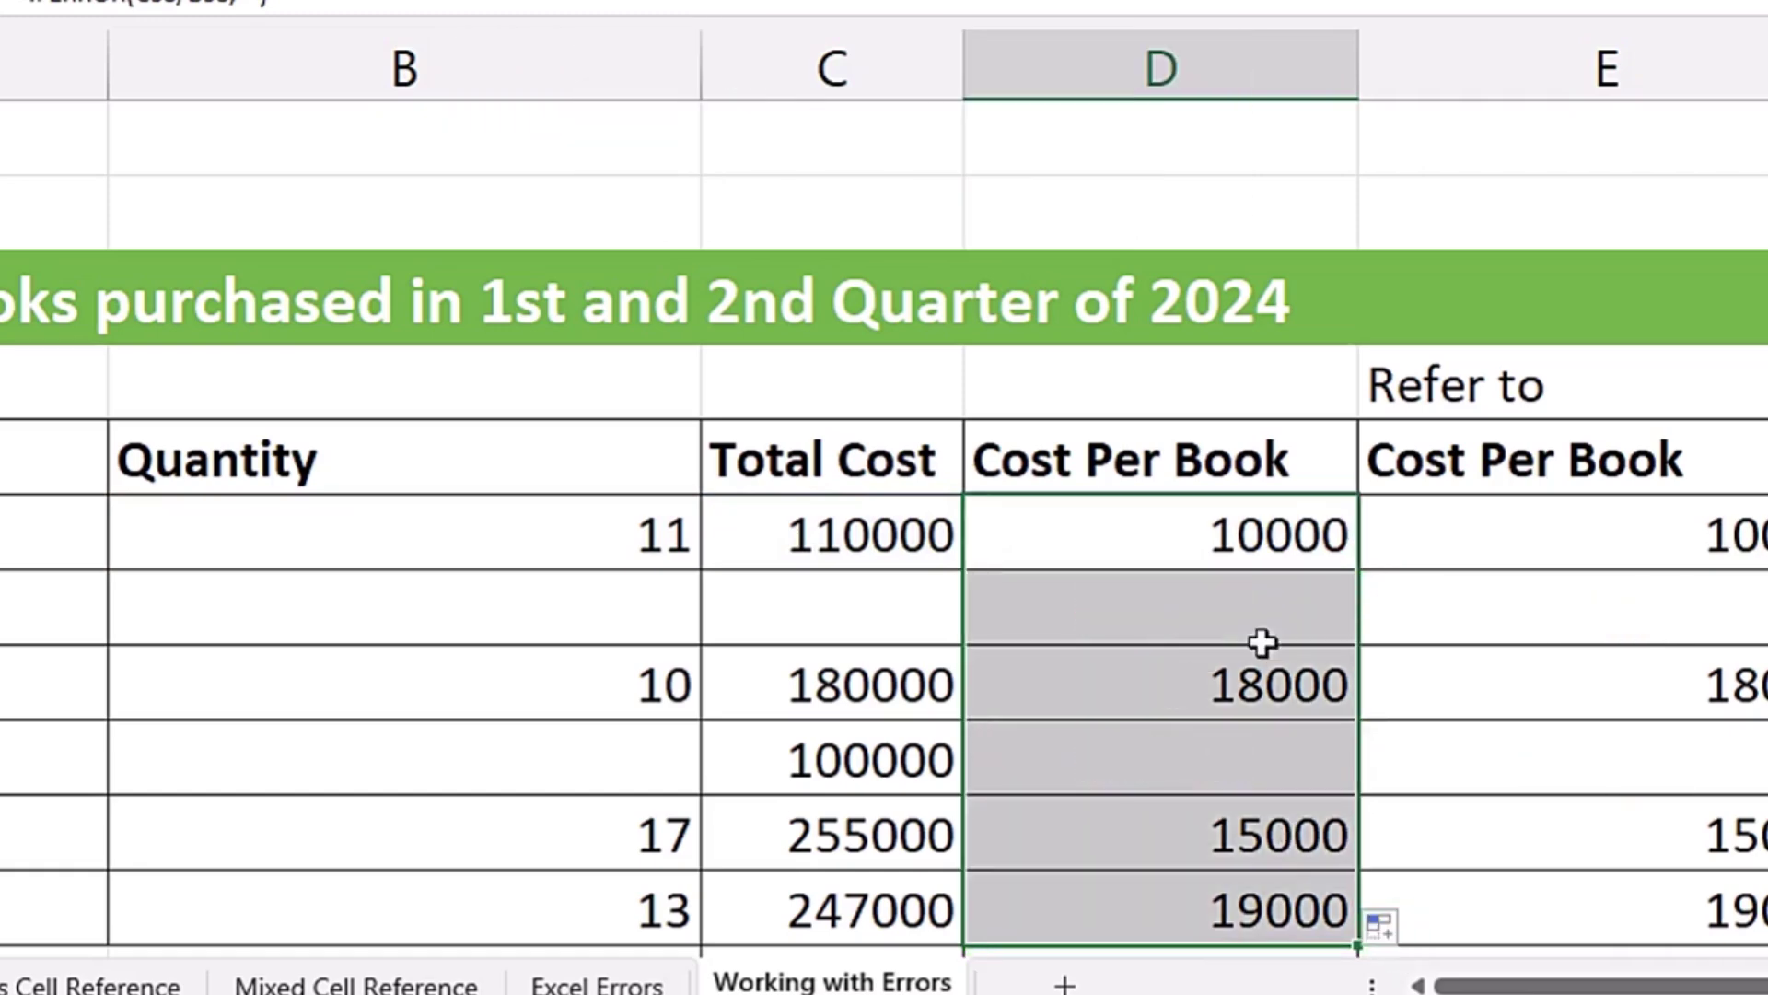
# Check the February and April Cost Per Book cells and inspect the filled IFERROR formula in D39 without changing it.
pyautogui.click(1294, 596)
pyautogui.click(1235, 779)
pyautogui.click(1125, 612)
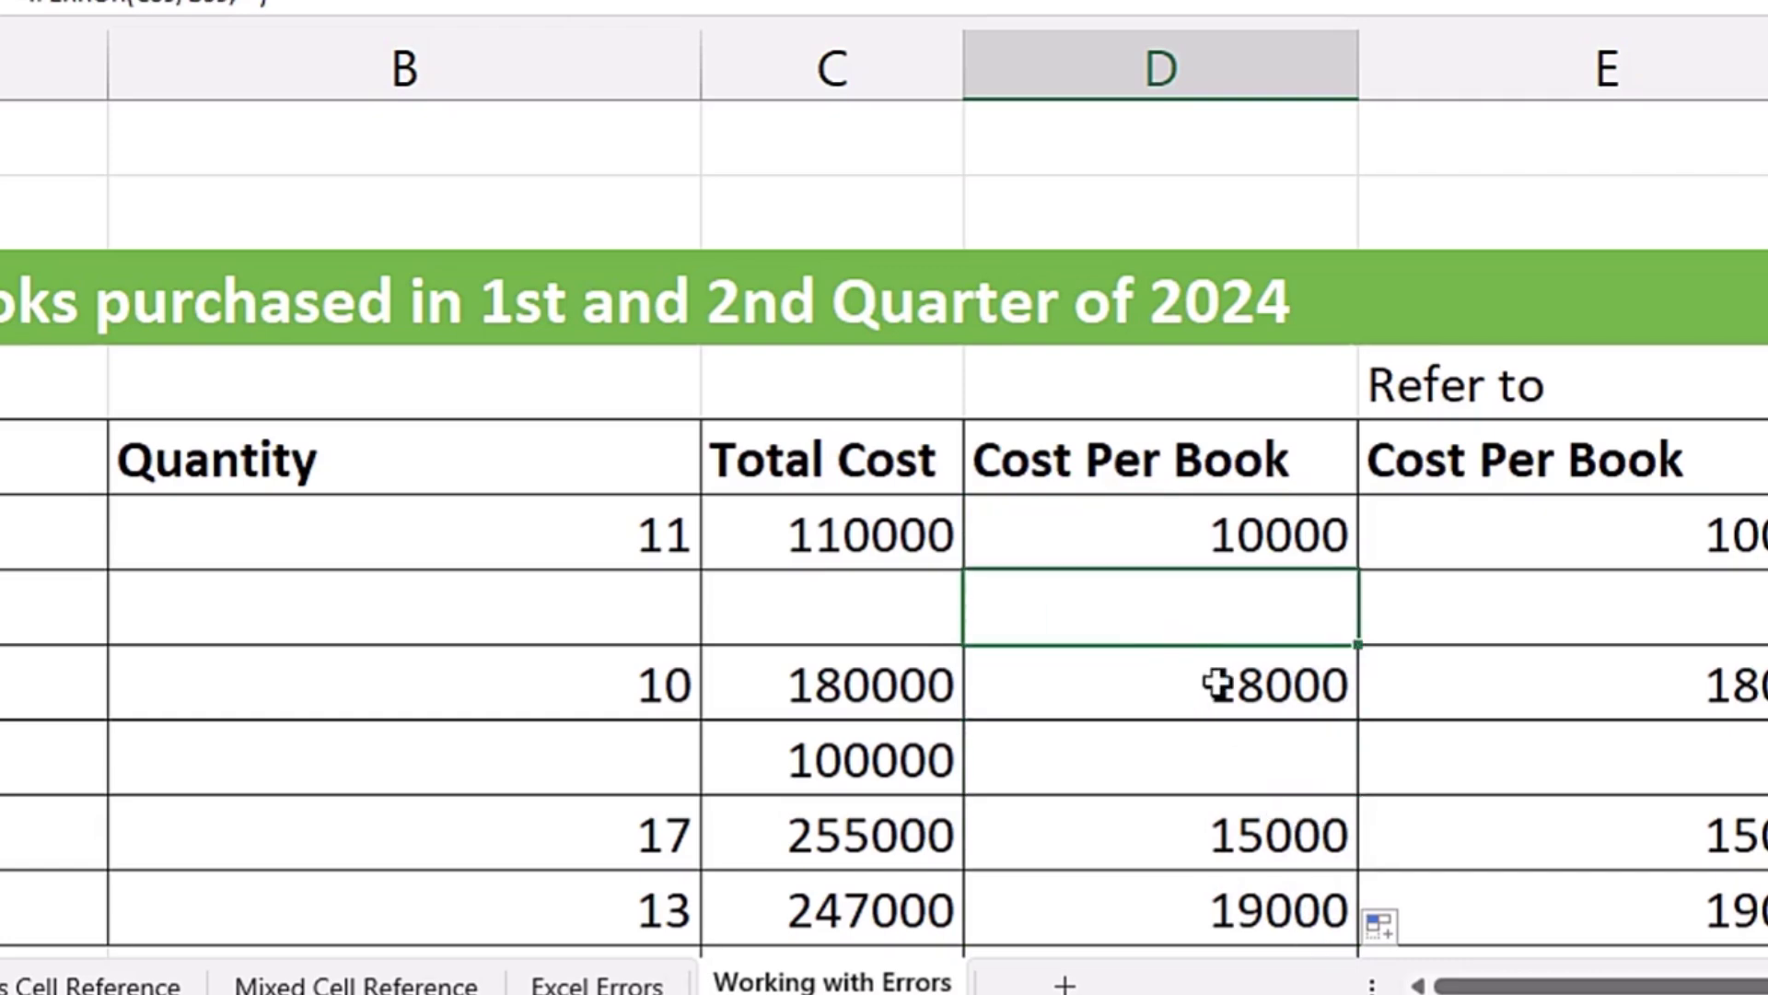
pyautogui.press('F2')
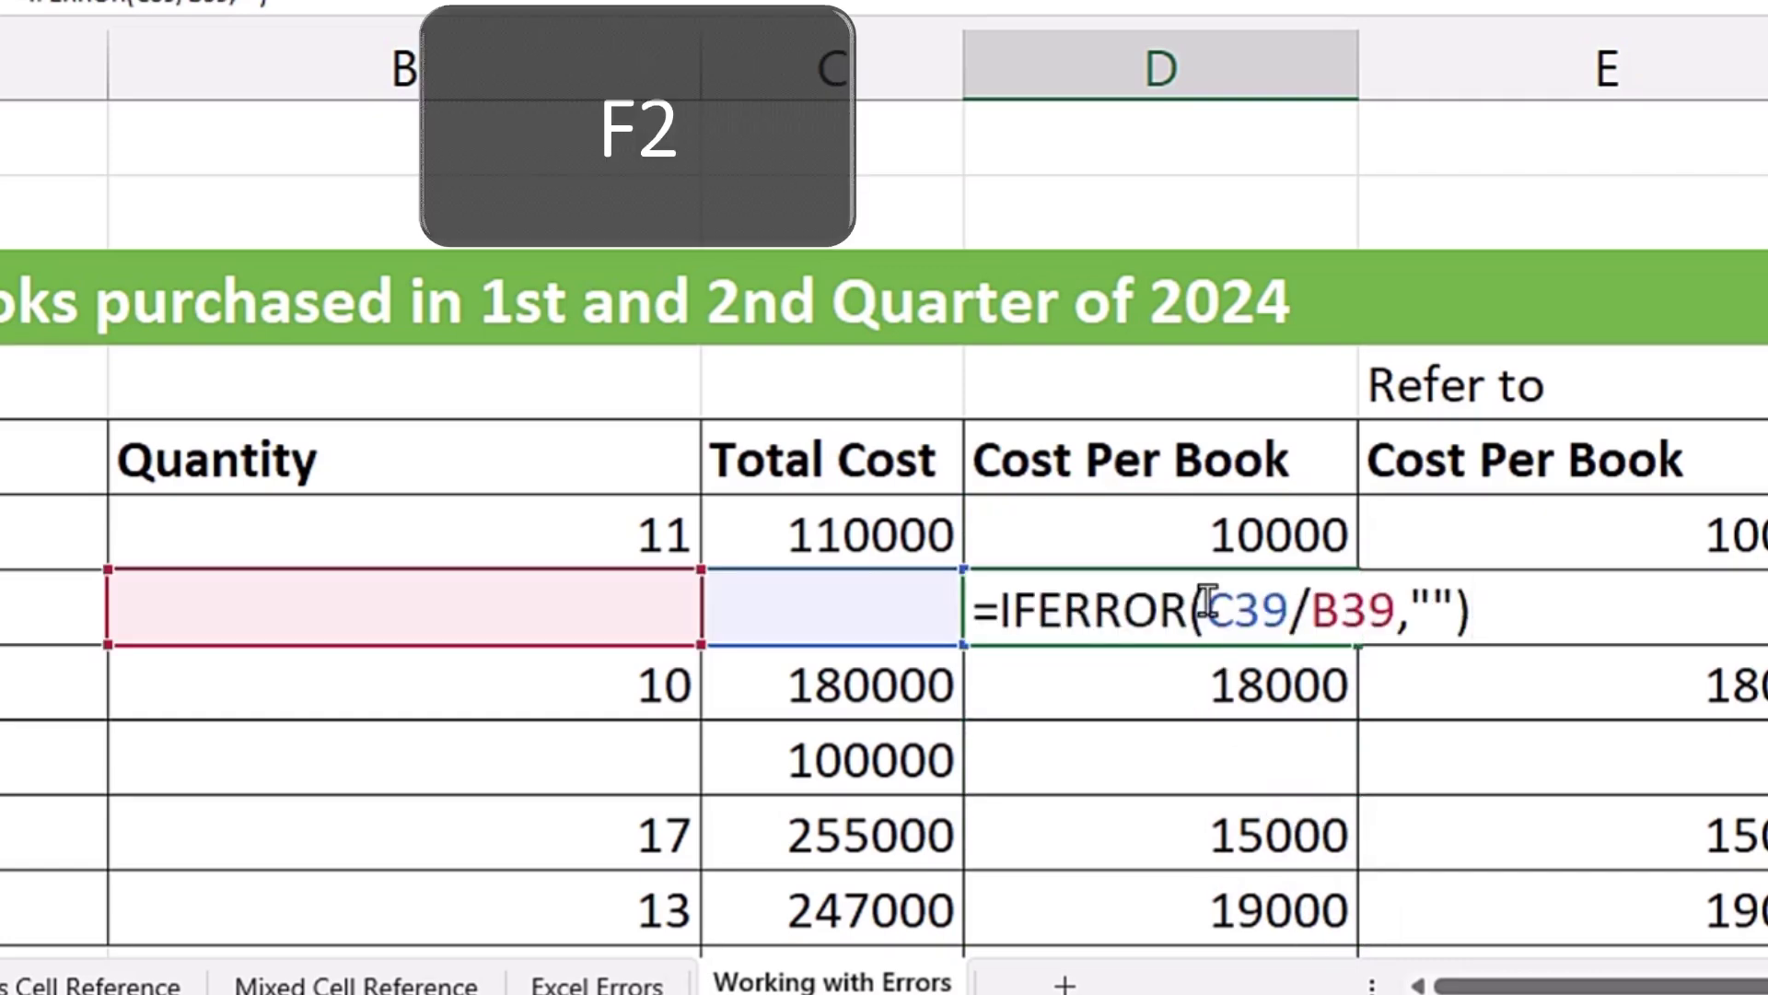
pyautogui.press('Escape')
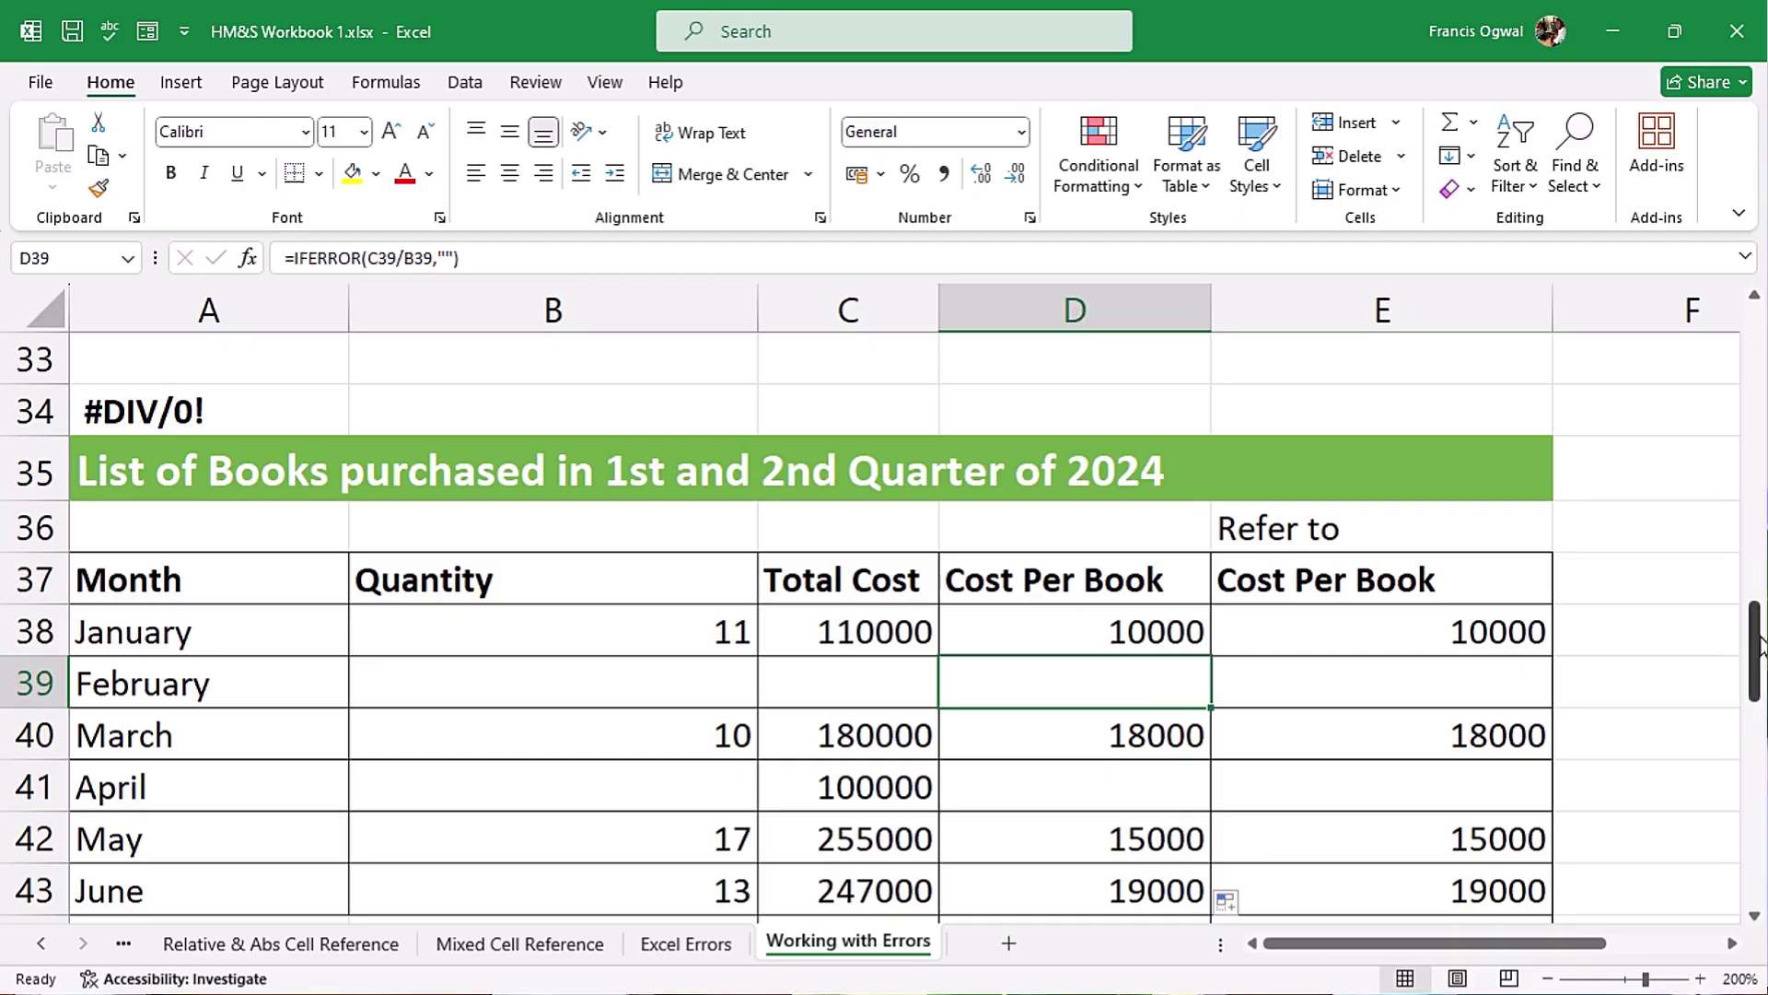
# Wrap the C47/B47 division in D47 in an IFERROR function returning "No Purchase" and fill the formula down to D52.
pyautogui.moveTo(1755, 645); pyautogui.dragTo(1755, 763)
pyautogui.doubleClick(963, 474)
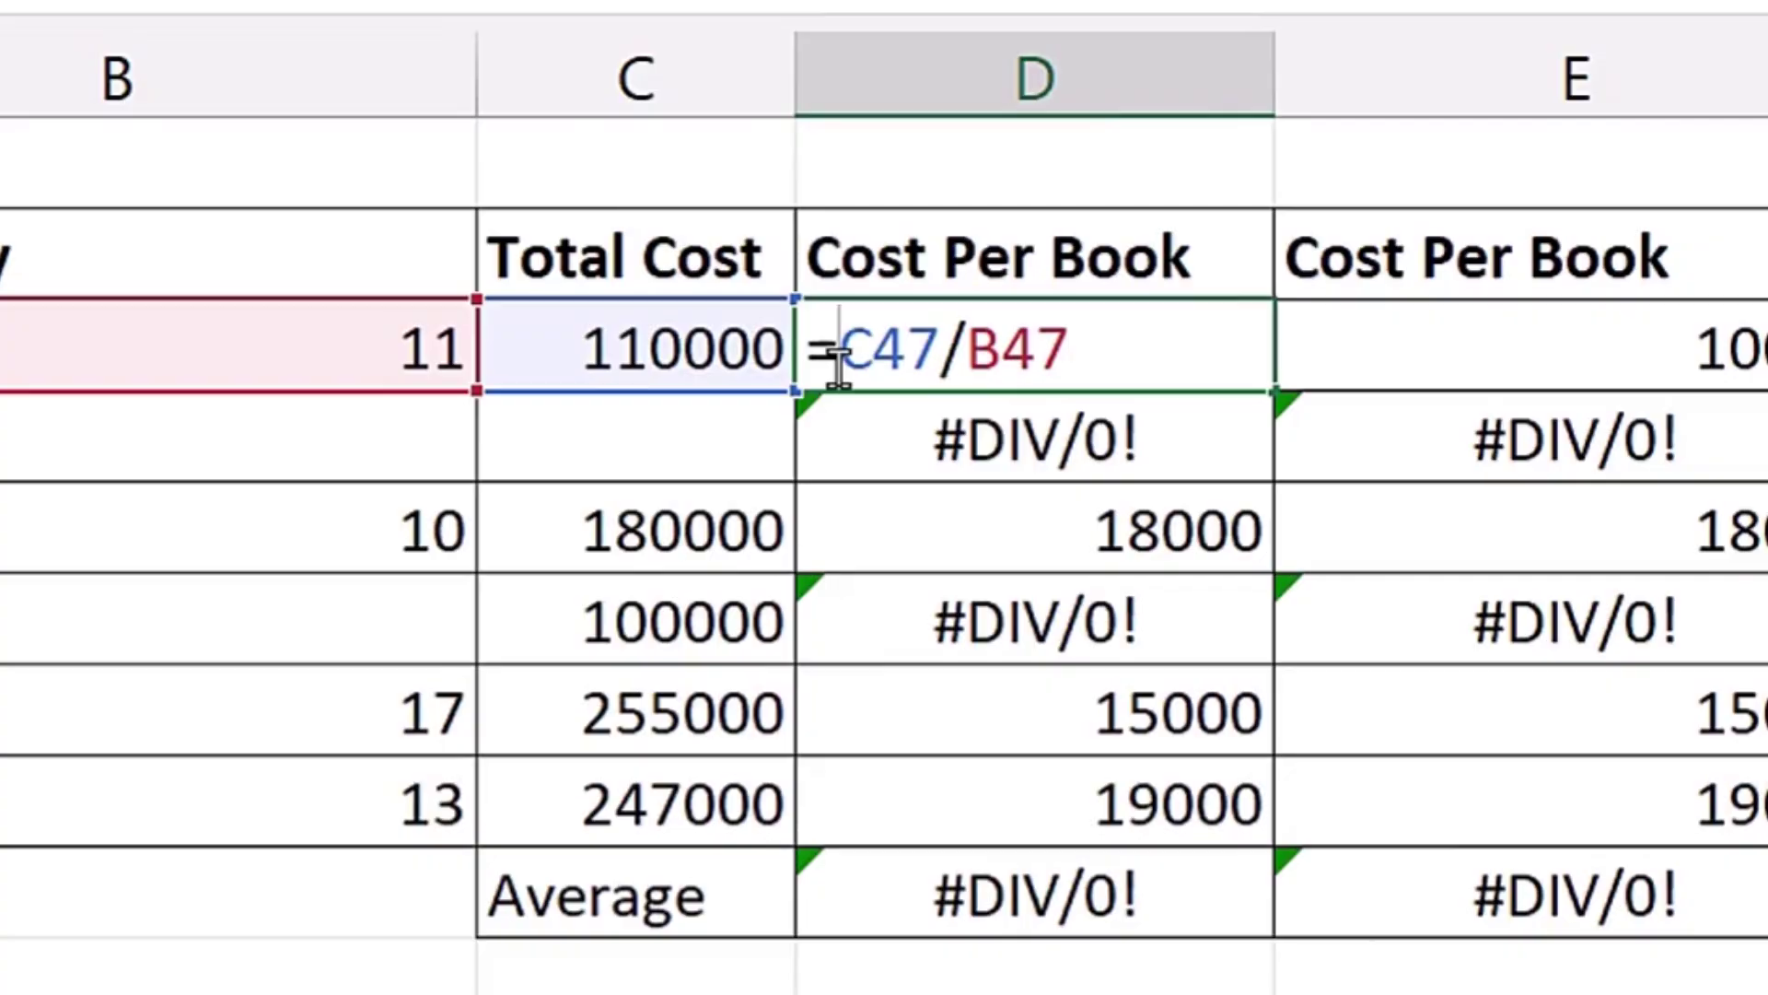
pyautogui.write('ife')
pyautogui.press('Tab')
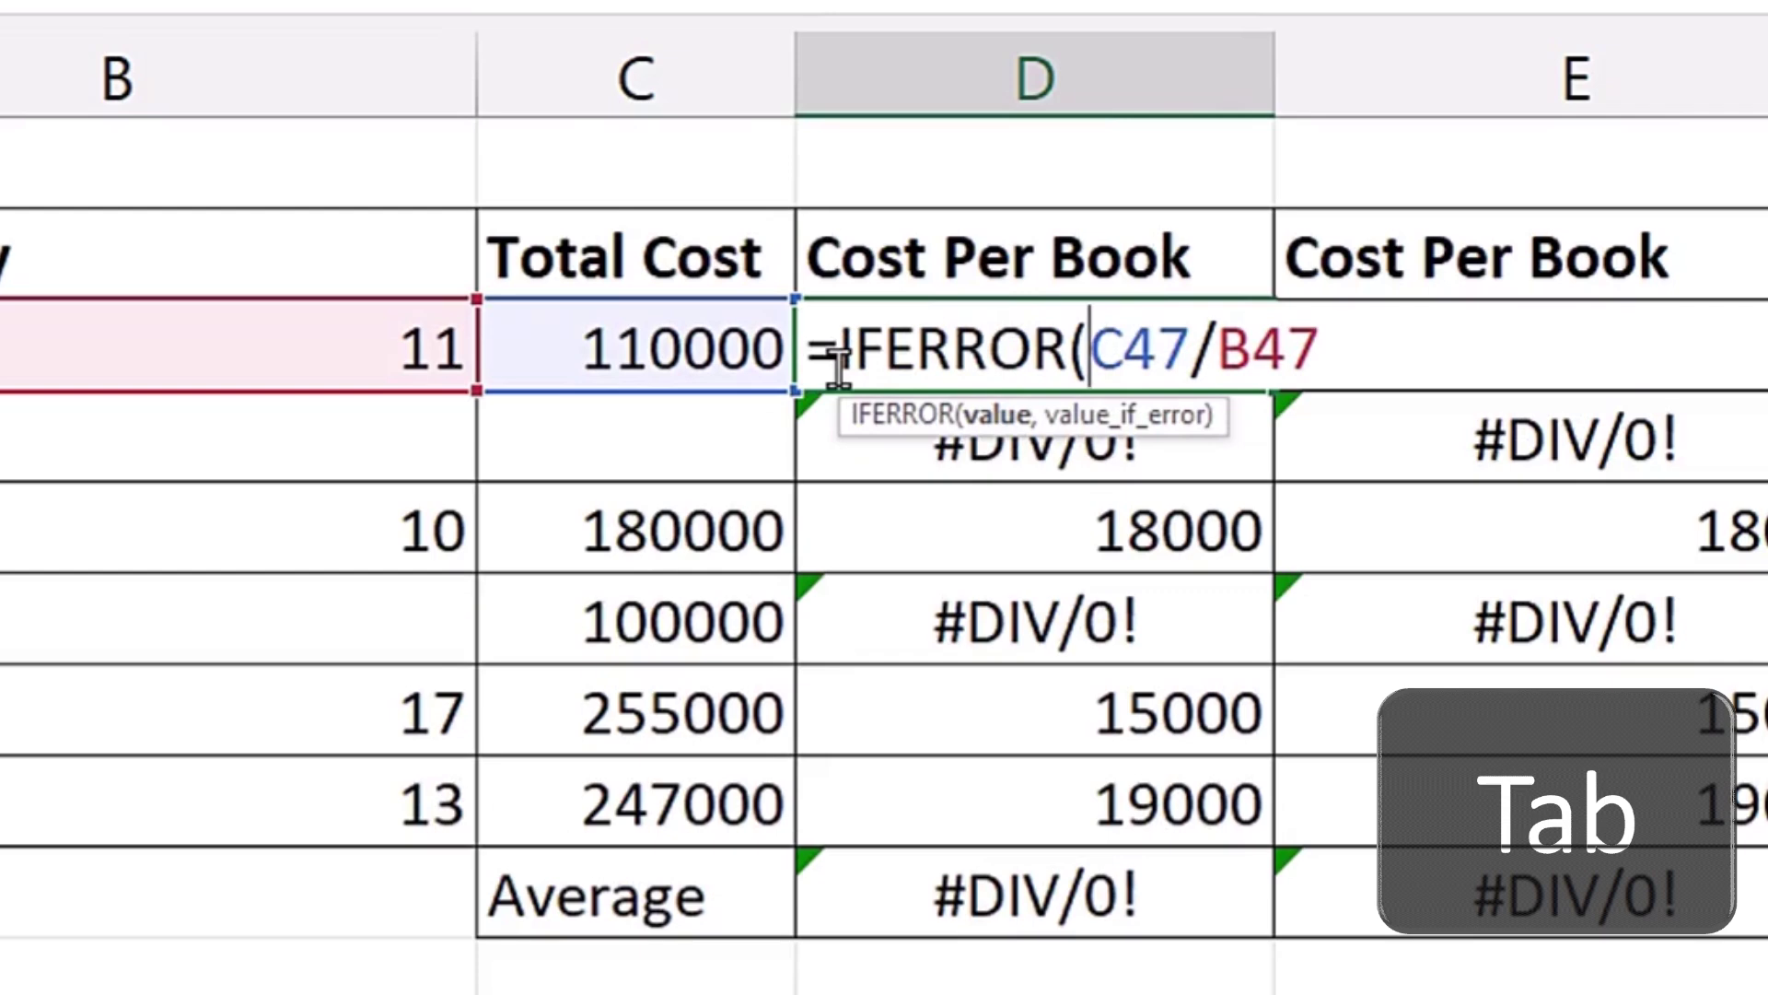
pyautogui.click(1340, 355)
pyautogui.write(',"No Purchase')
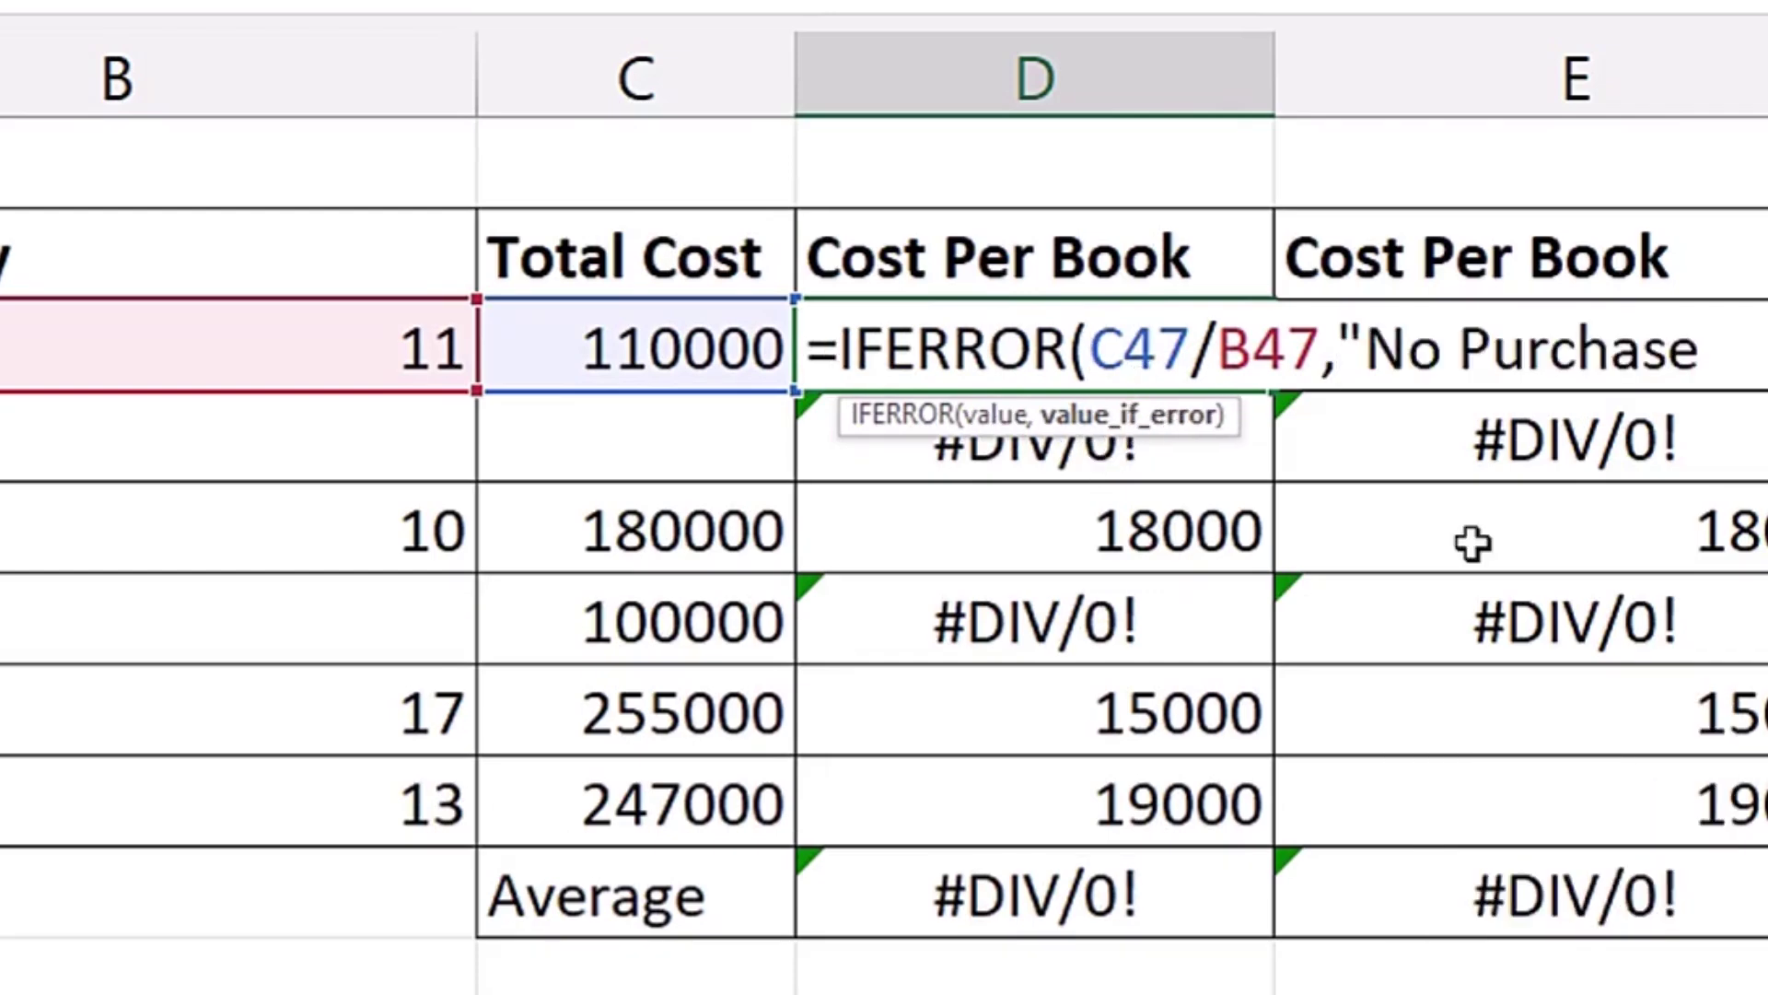
pyautogui.write('")')
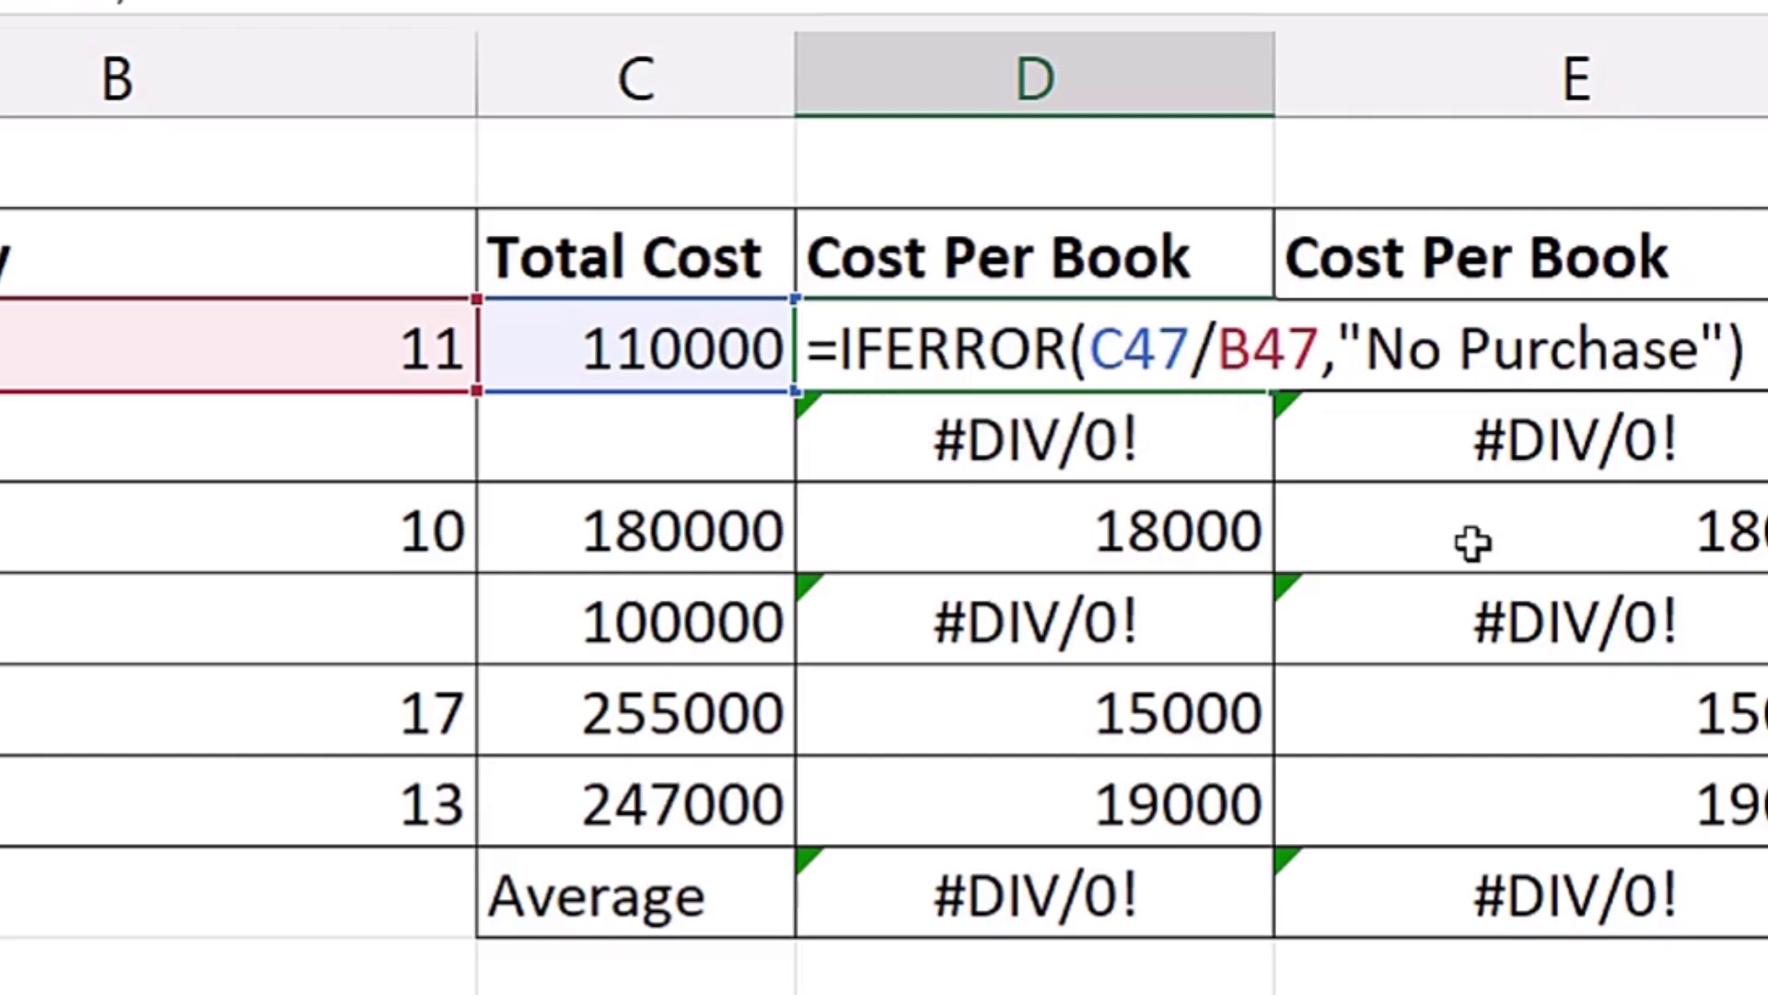
pyautogui.hotkey('ctrl', 'Return')
pyautogui.moveTo(1275, 390); pyautogui.dragTo(1275, 819)
# Check the filled results in D48 and D50 and the AVERAGE formula in D53.
pyautogui.click(982, 443)
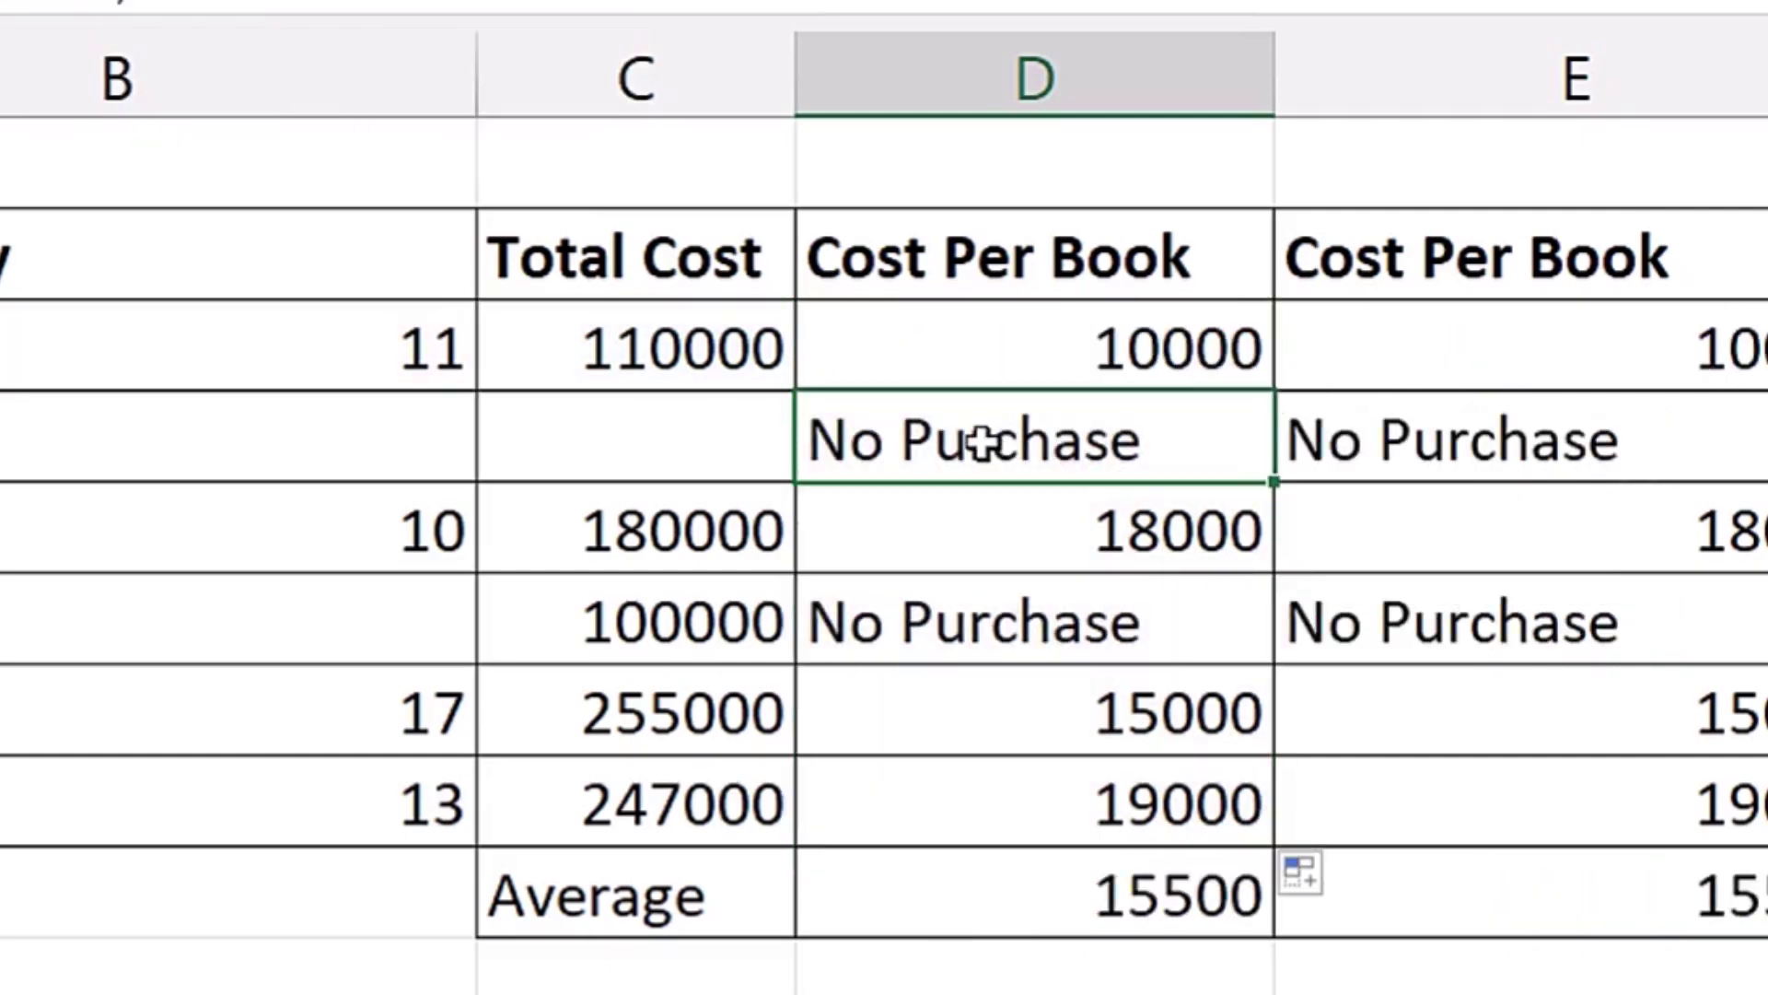
pyautogui.click(1026, 611)
pyautogui.click(1137, 898)
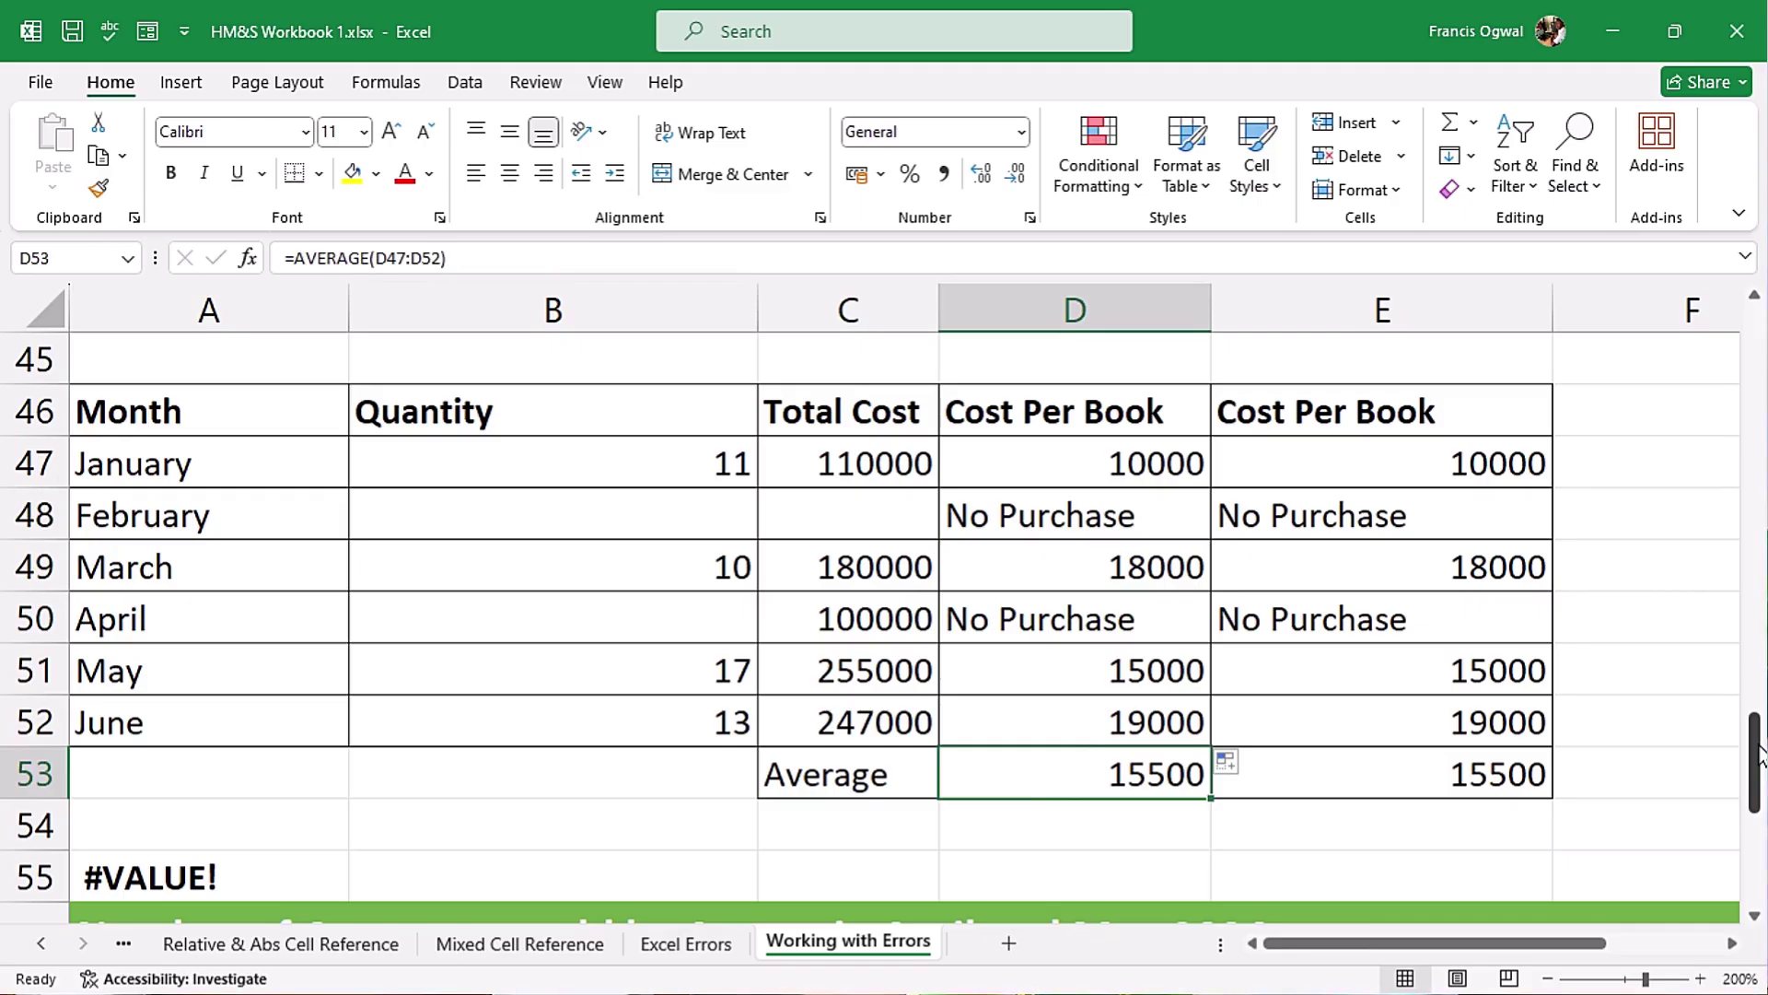
# Inspect the Different formula in E59 of the #VALUE! table and select the #VALUE! cell E62.
pyautogui.moveTo(1760, 755); pyautogui.dragTo(1762, 866)
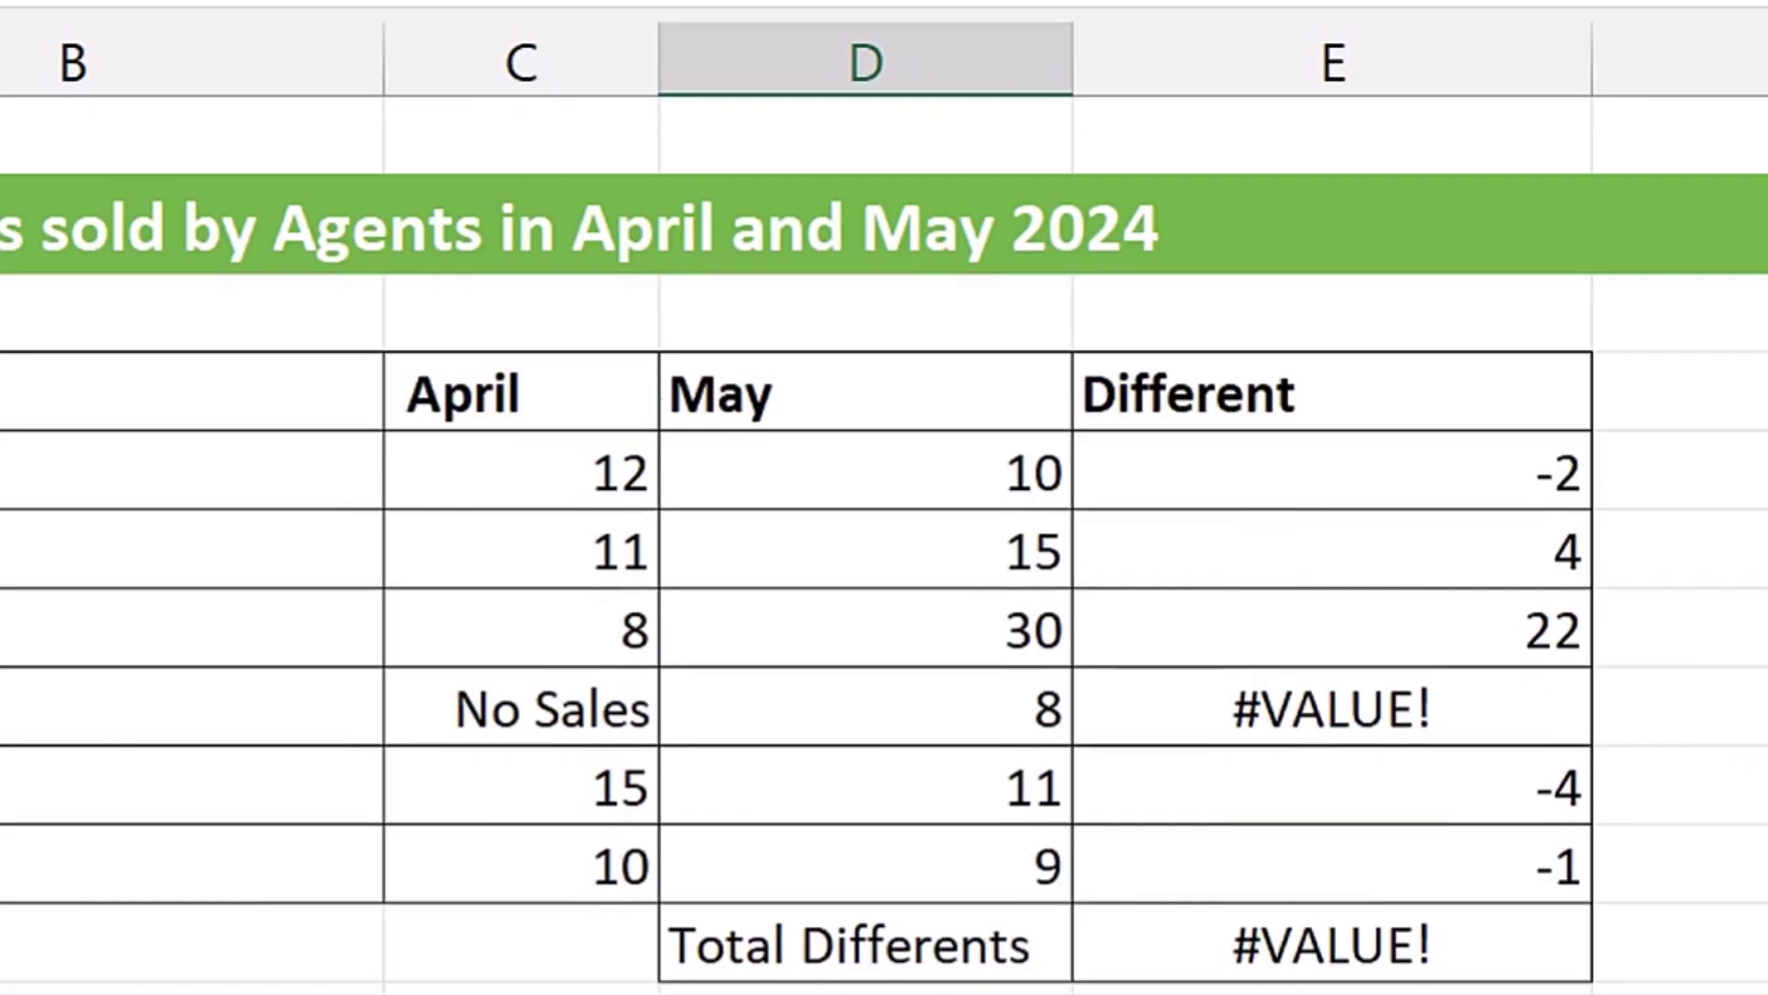
pyautogui.doubleClick(1382, 578)
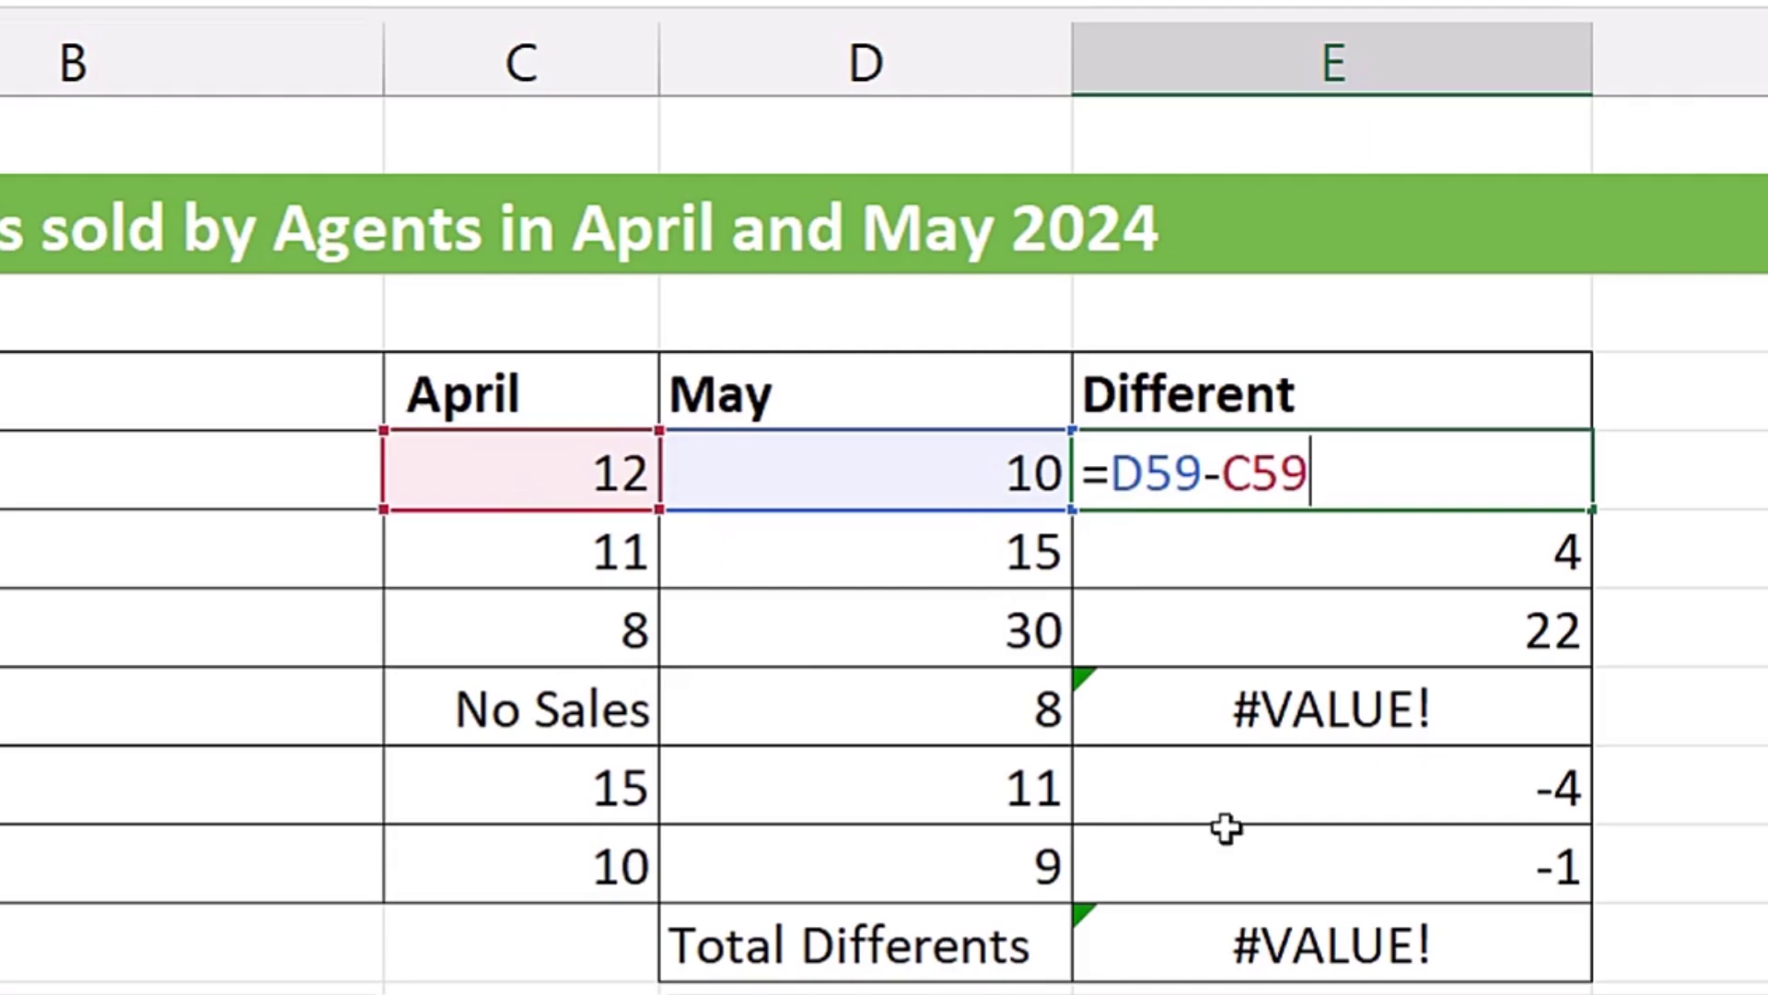
pyautogui.click(1332, 714)
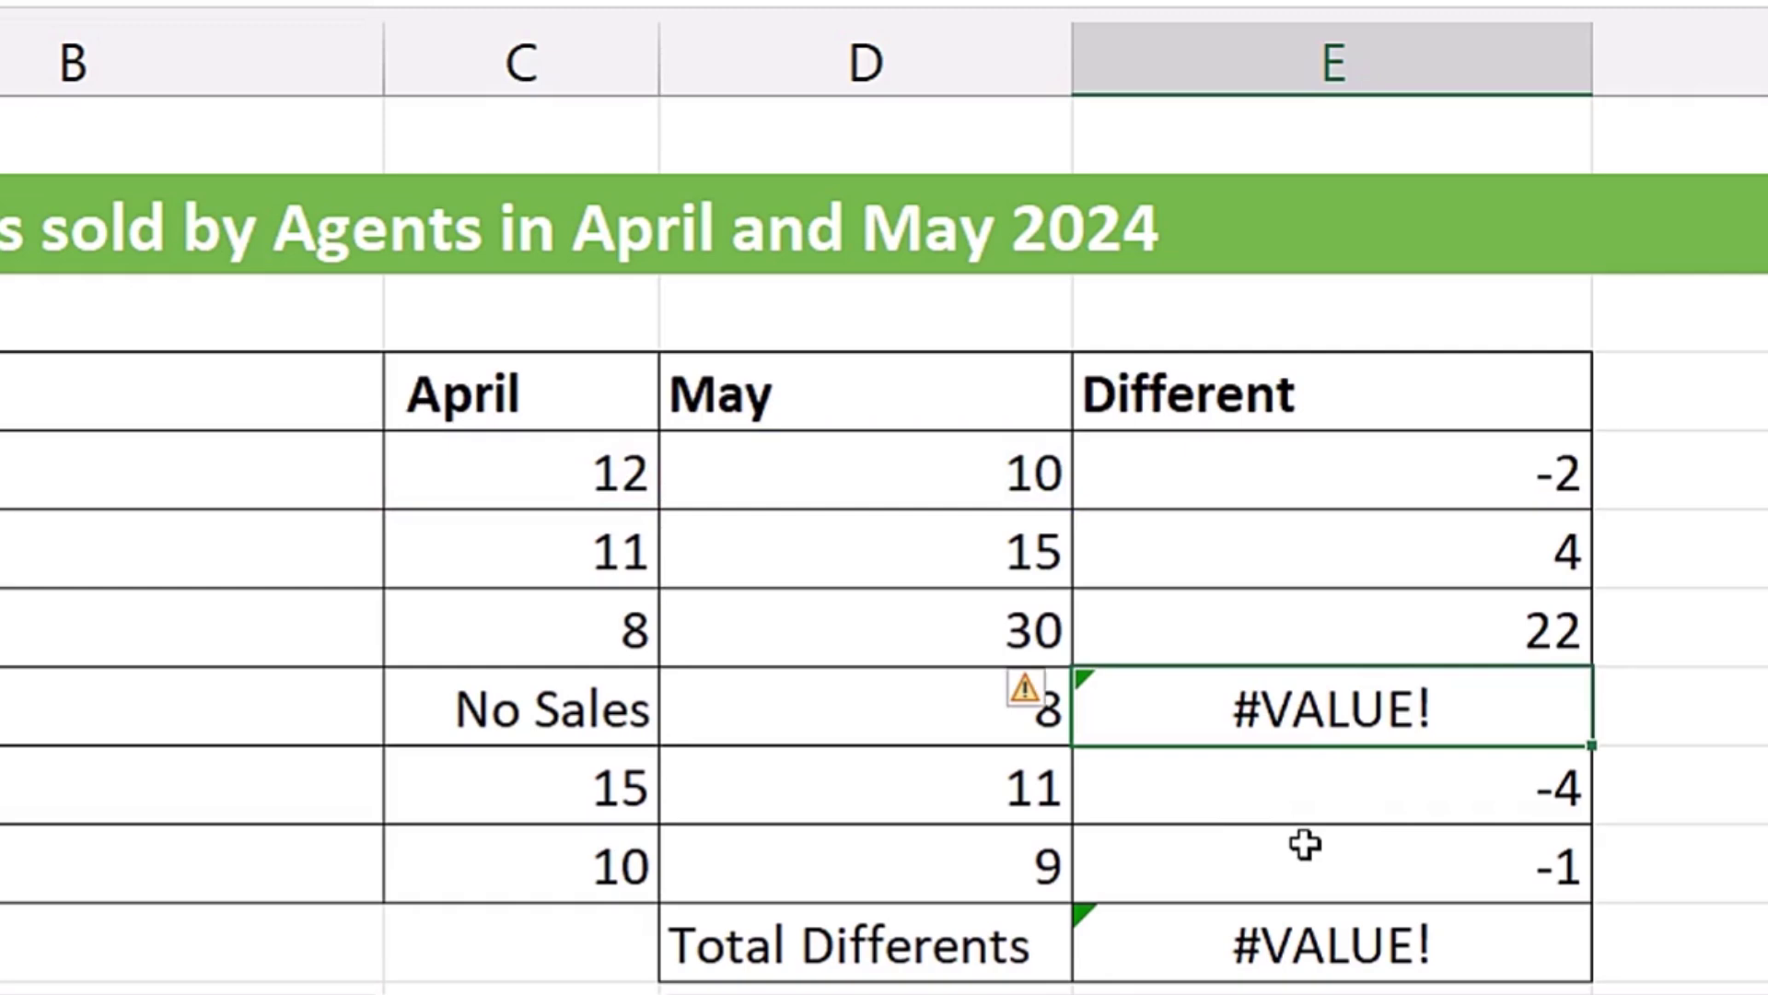
# Wrap the D59-C59 subtraction in E59 in an IFERROR function returning "No sales" and fill the formula down to E64.
pyautogui.press('F2')
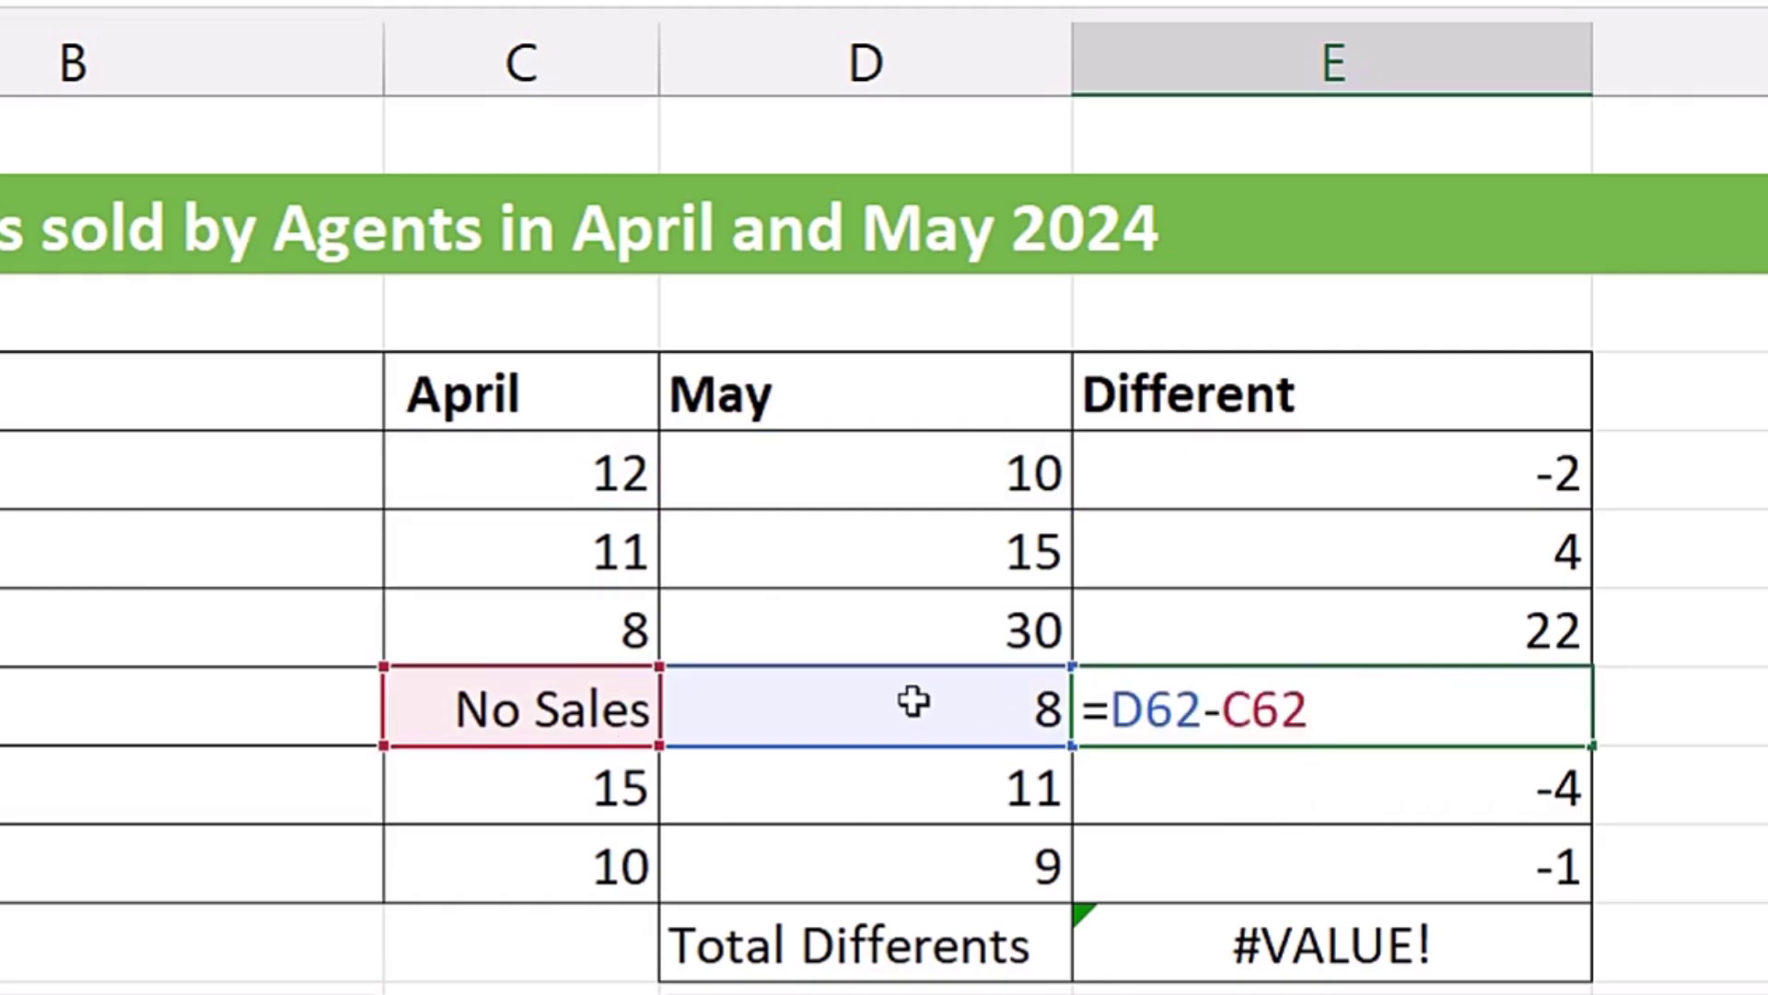
pyautogui.doubleClick(1117, 468)
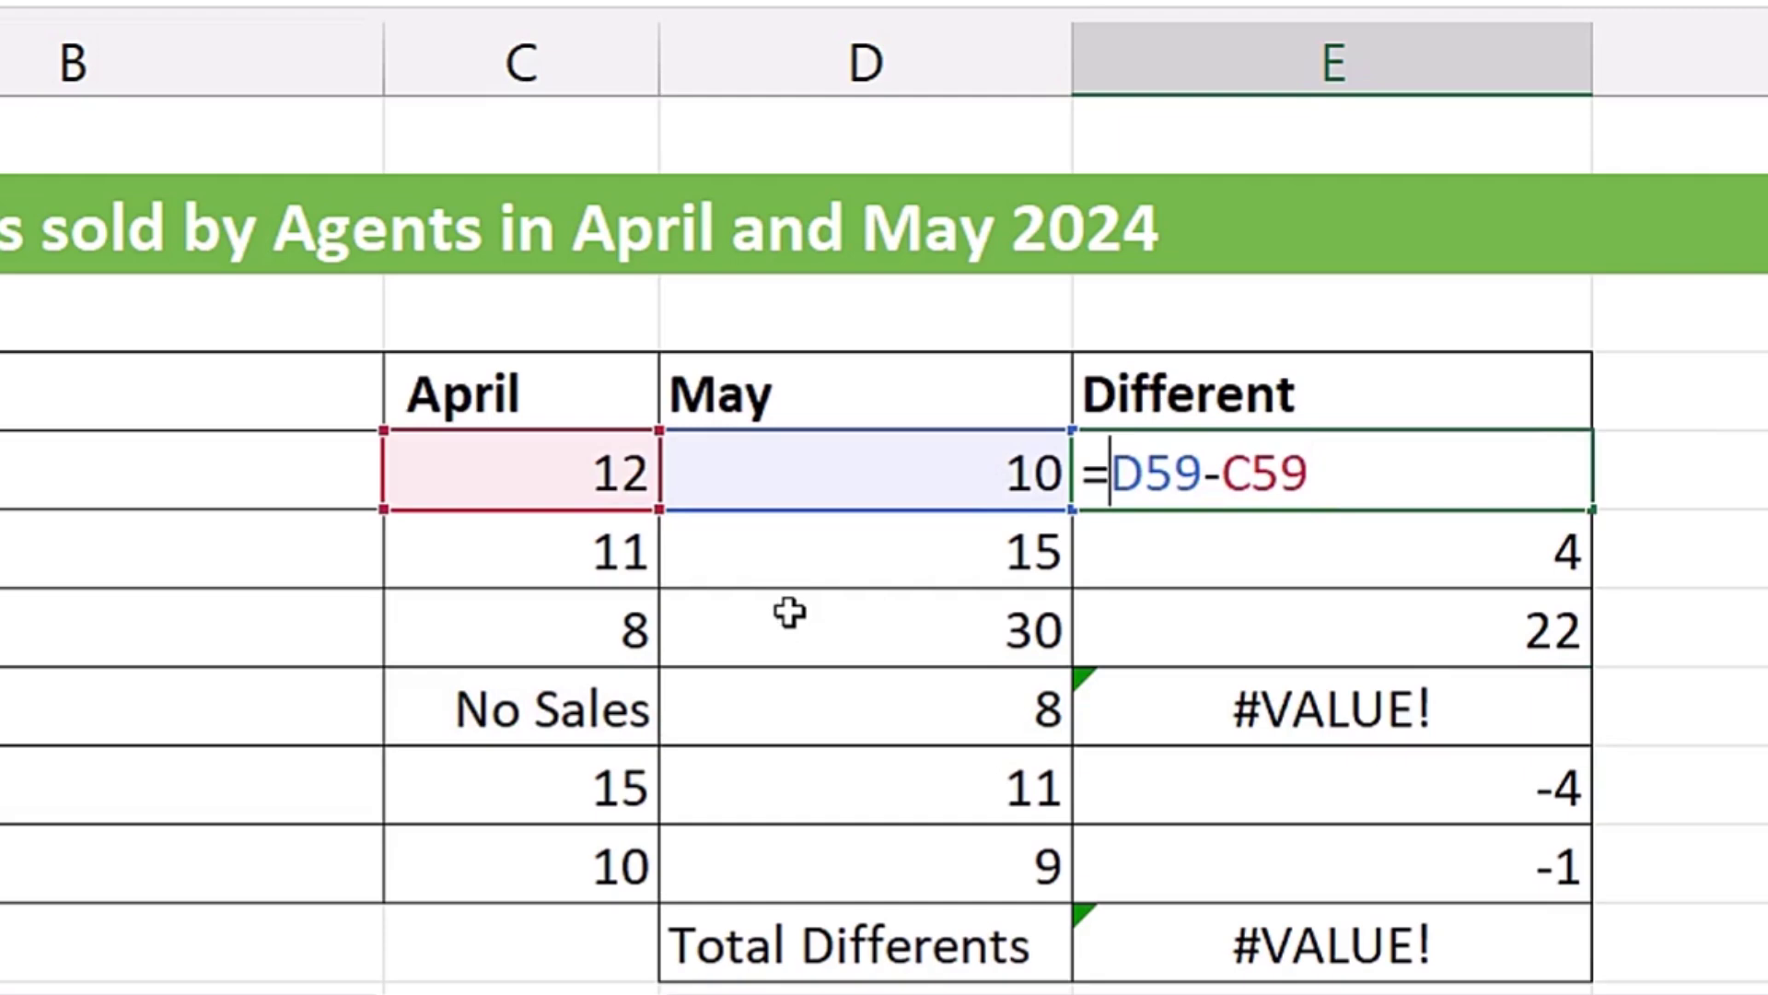
pyautogui.write('iferr')
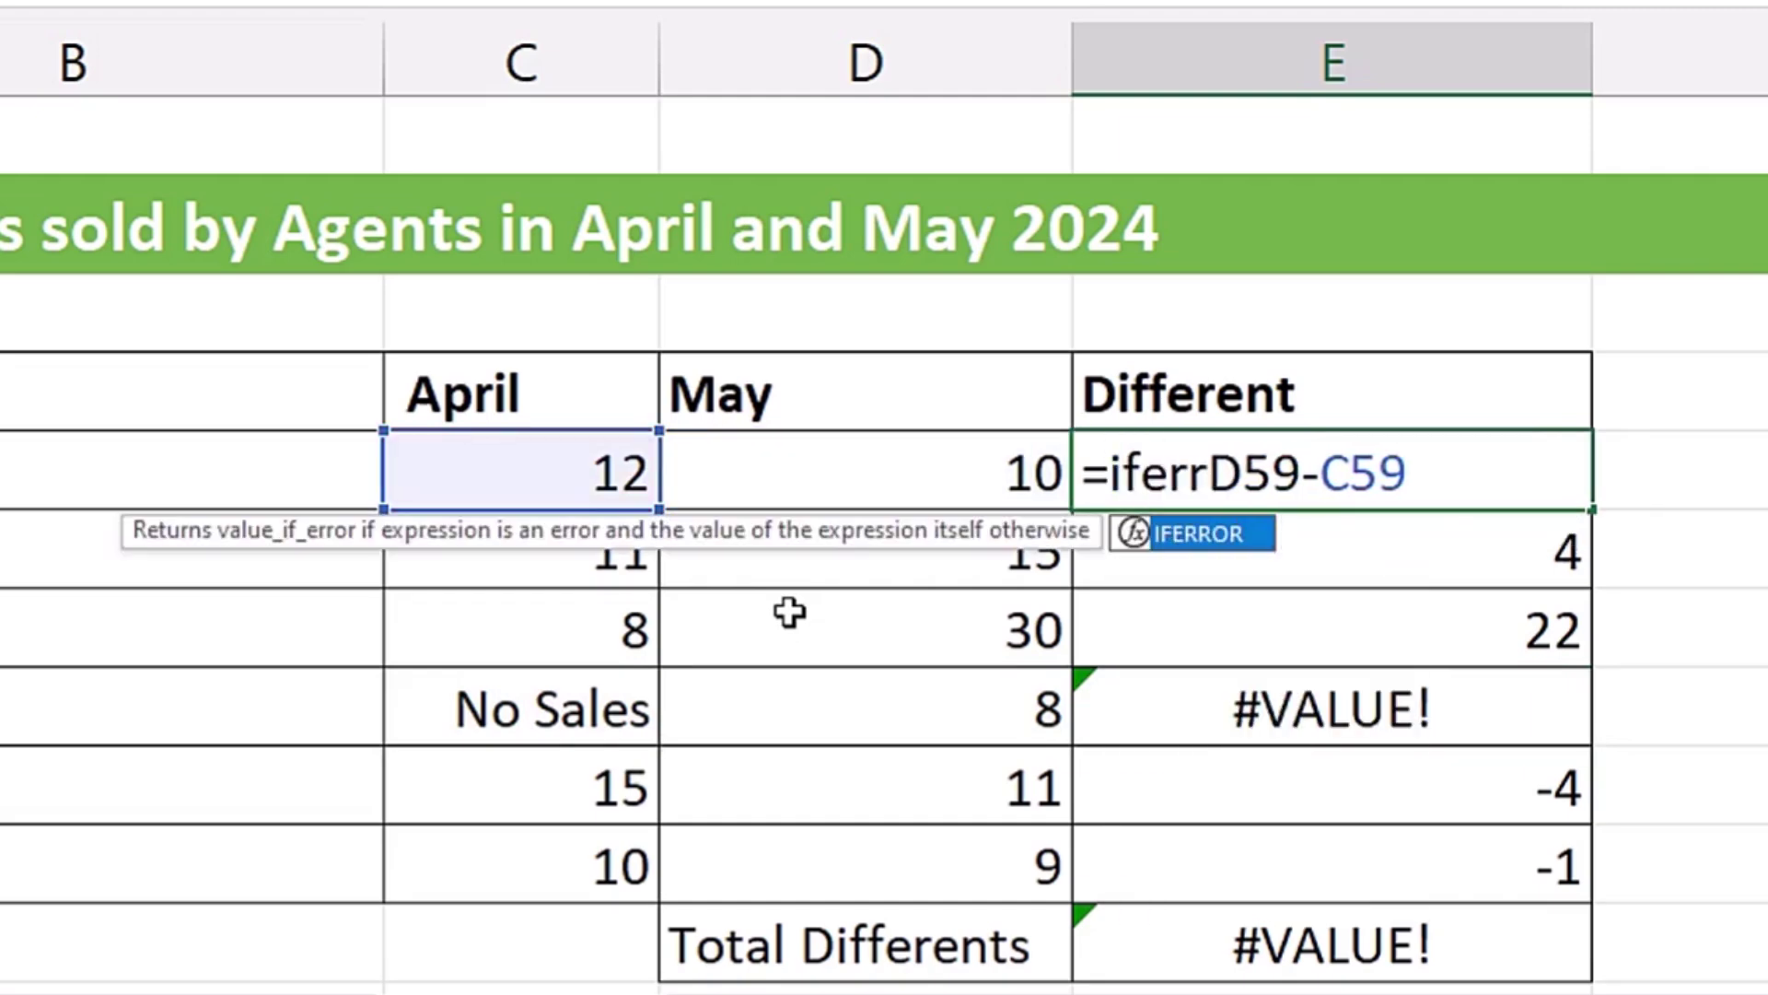
pyautogui.press('Tab')
pyautogui.click(1533, 474)
pyautogui.write(',')
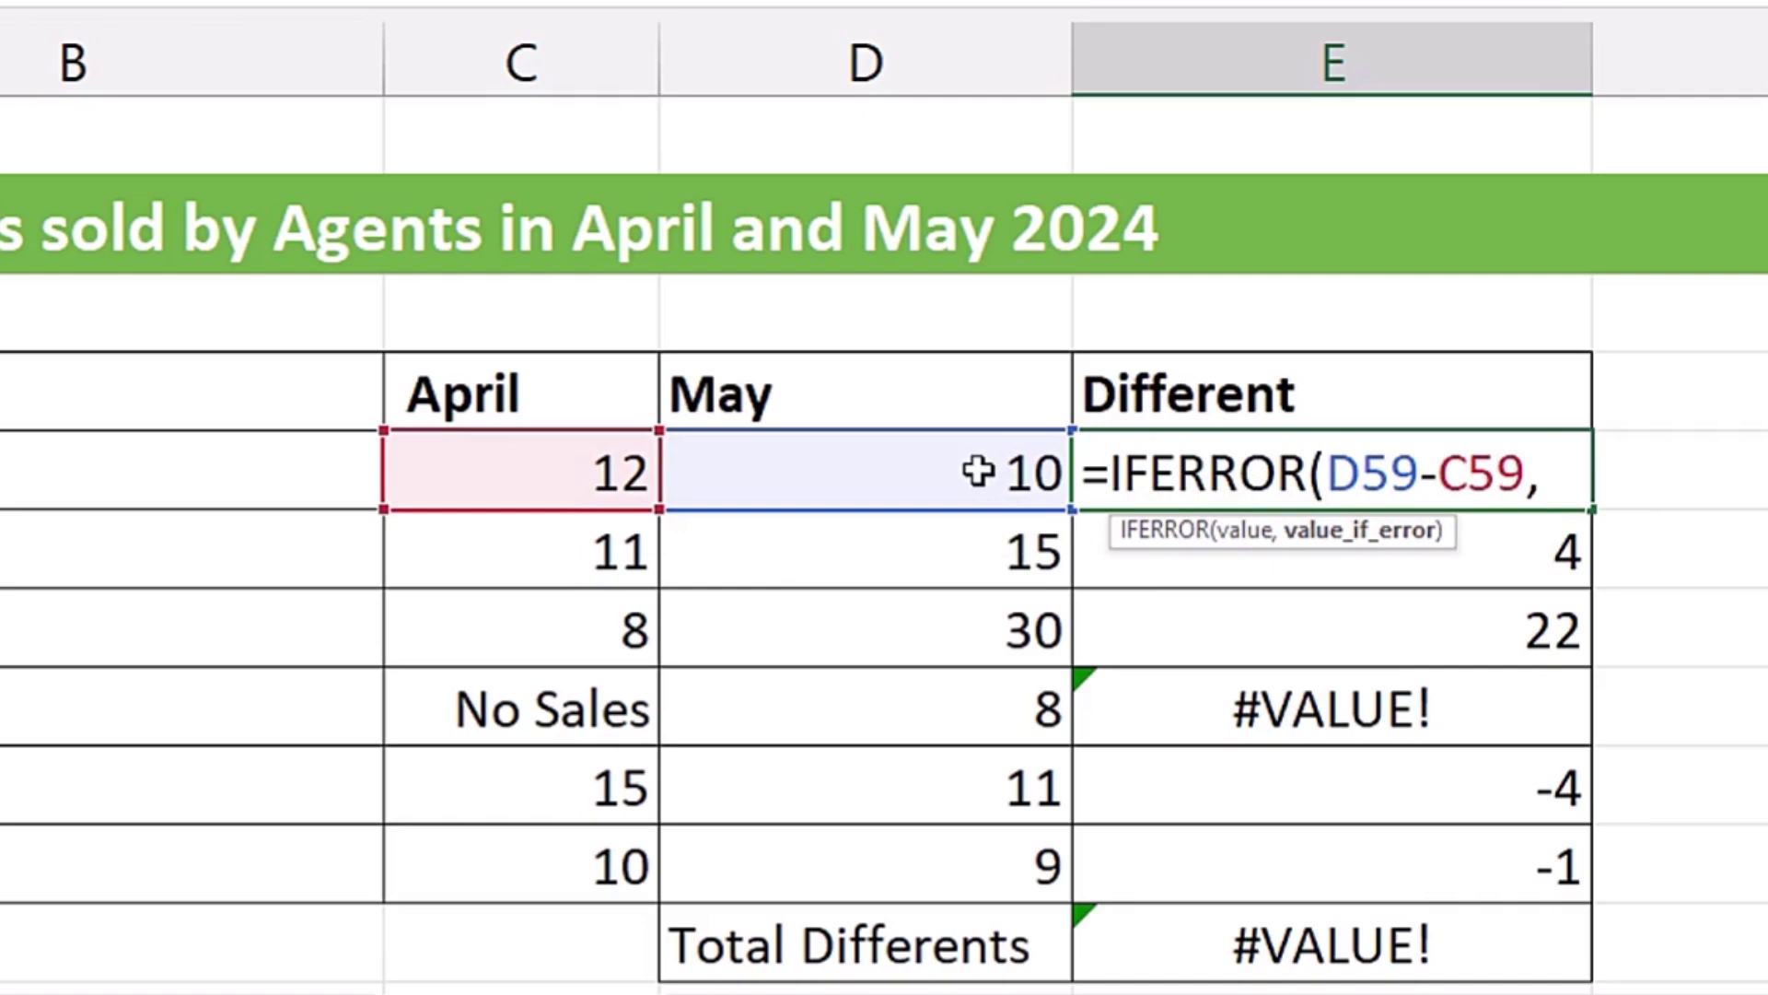
pyautogui.write('"N')
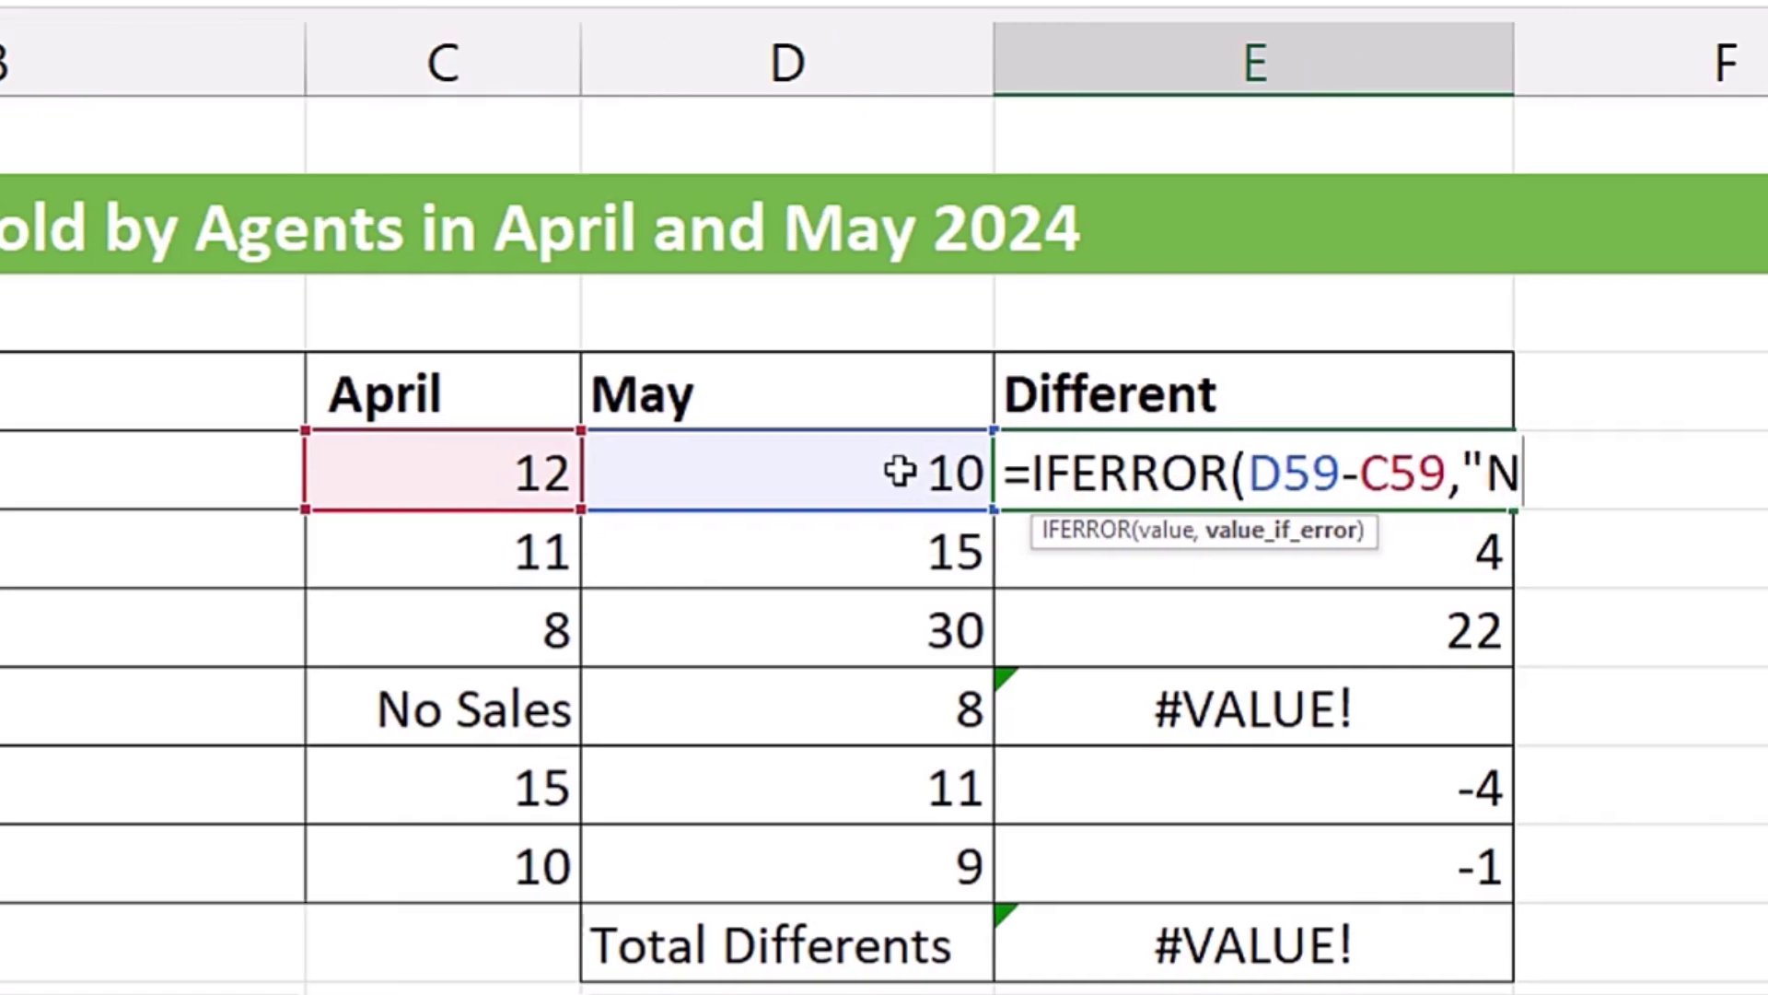
pyautogui.write('o sales')
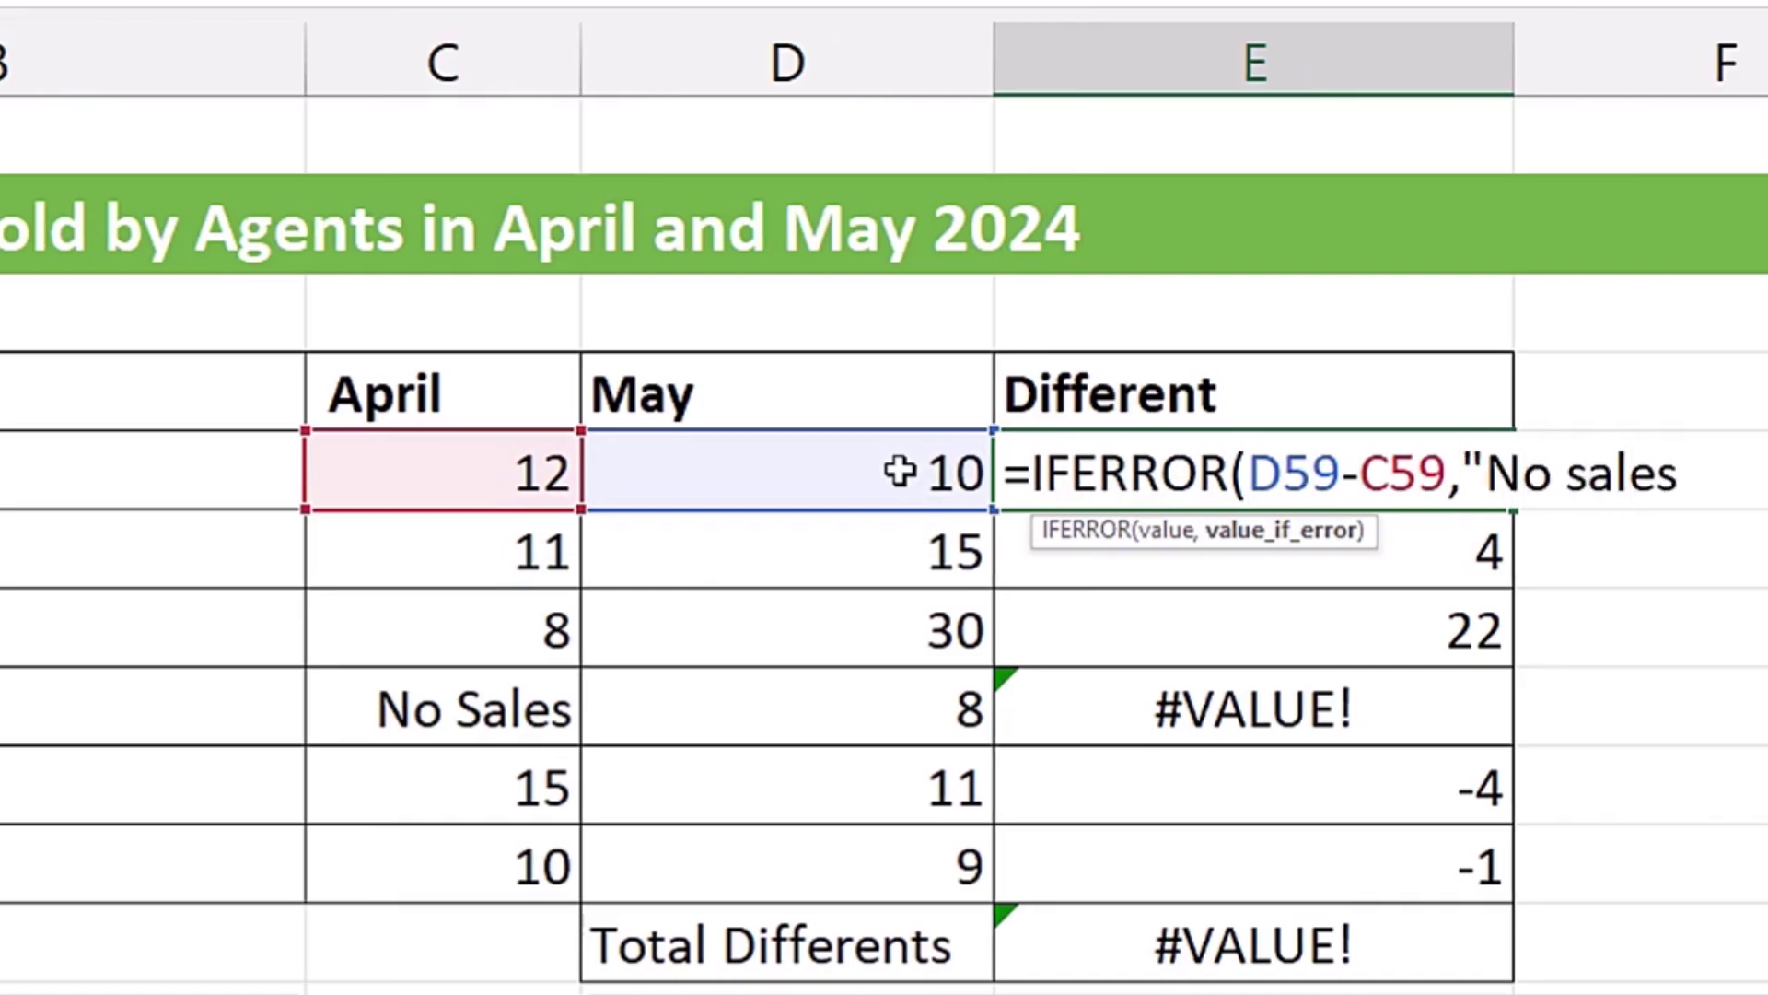
pyautogui.write('")')
pyautogui.hotkey('ctrl', 'Return')
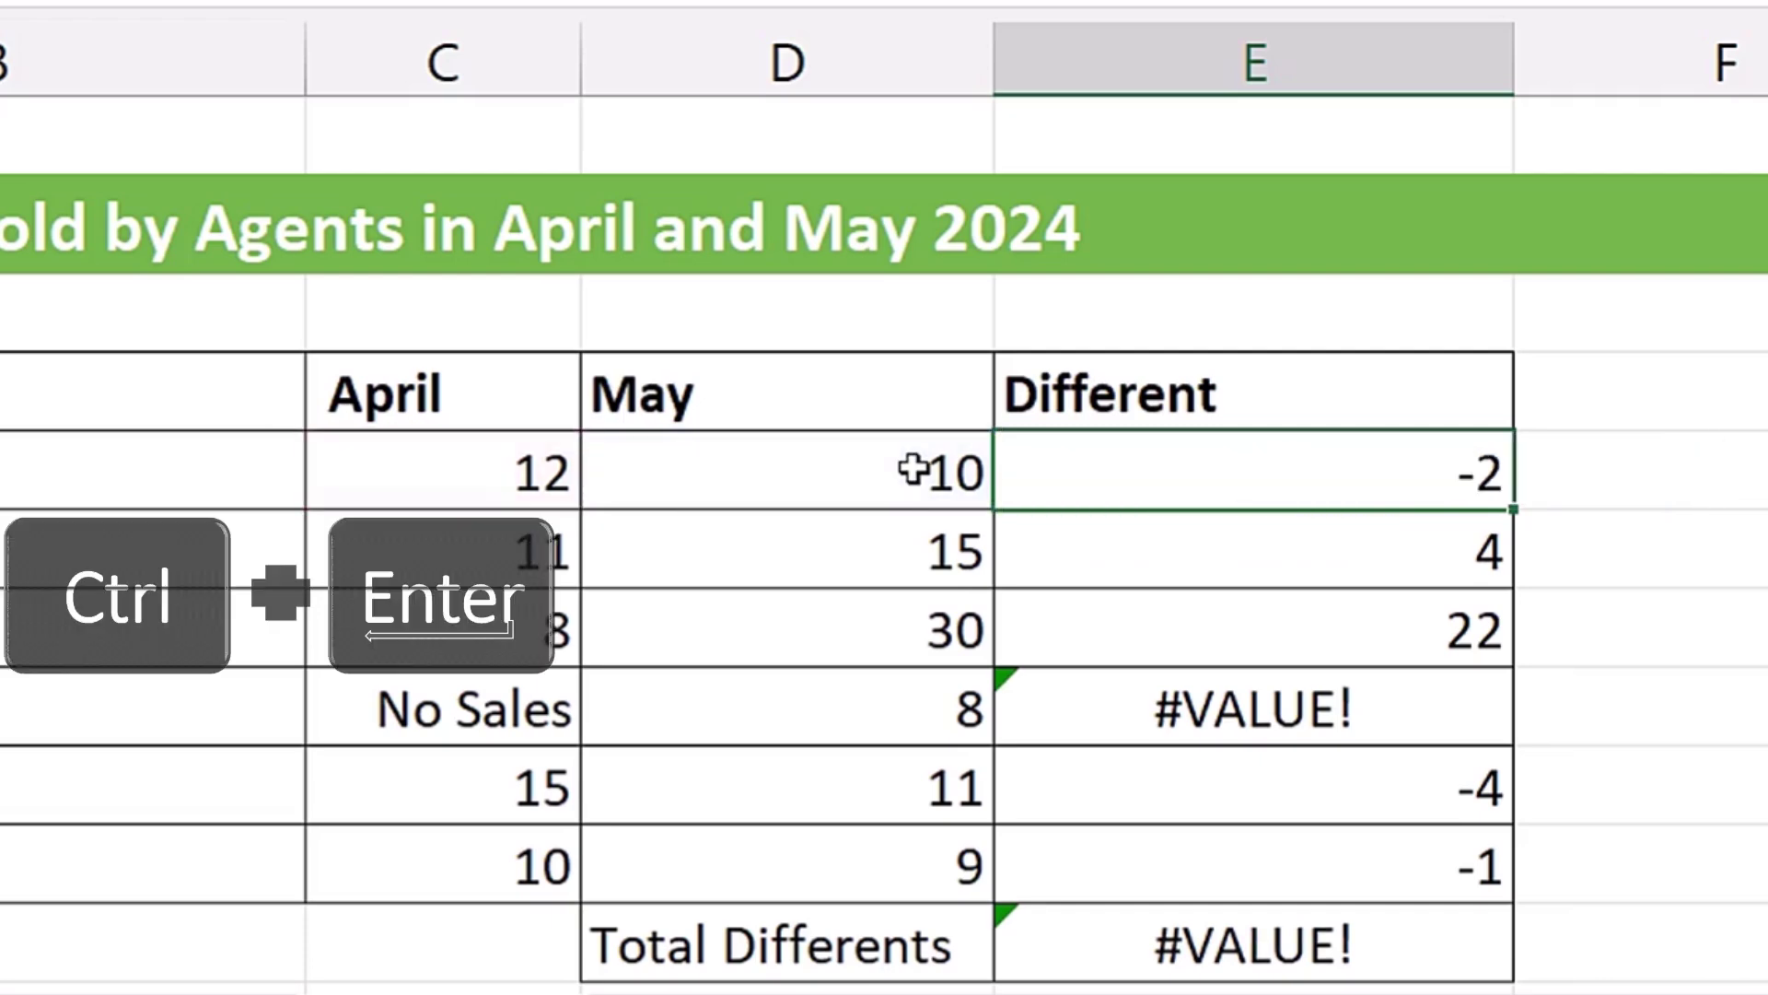
pyautogui.moveTo(1566, 758); pyautogui.dragTo(1566, 884)
pyautogui.hotkey('ctrl', 'Down')
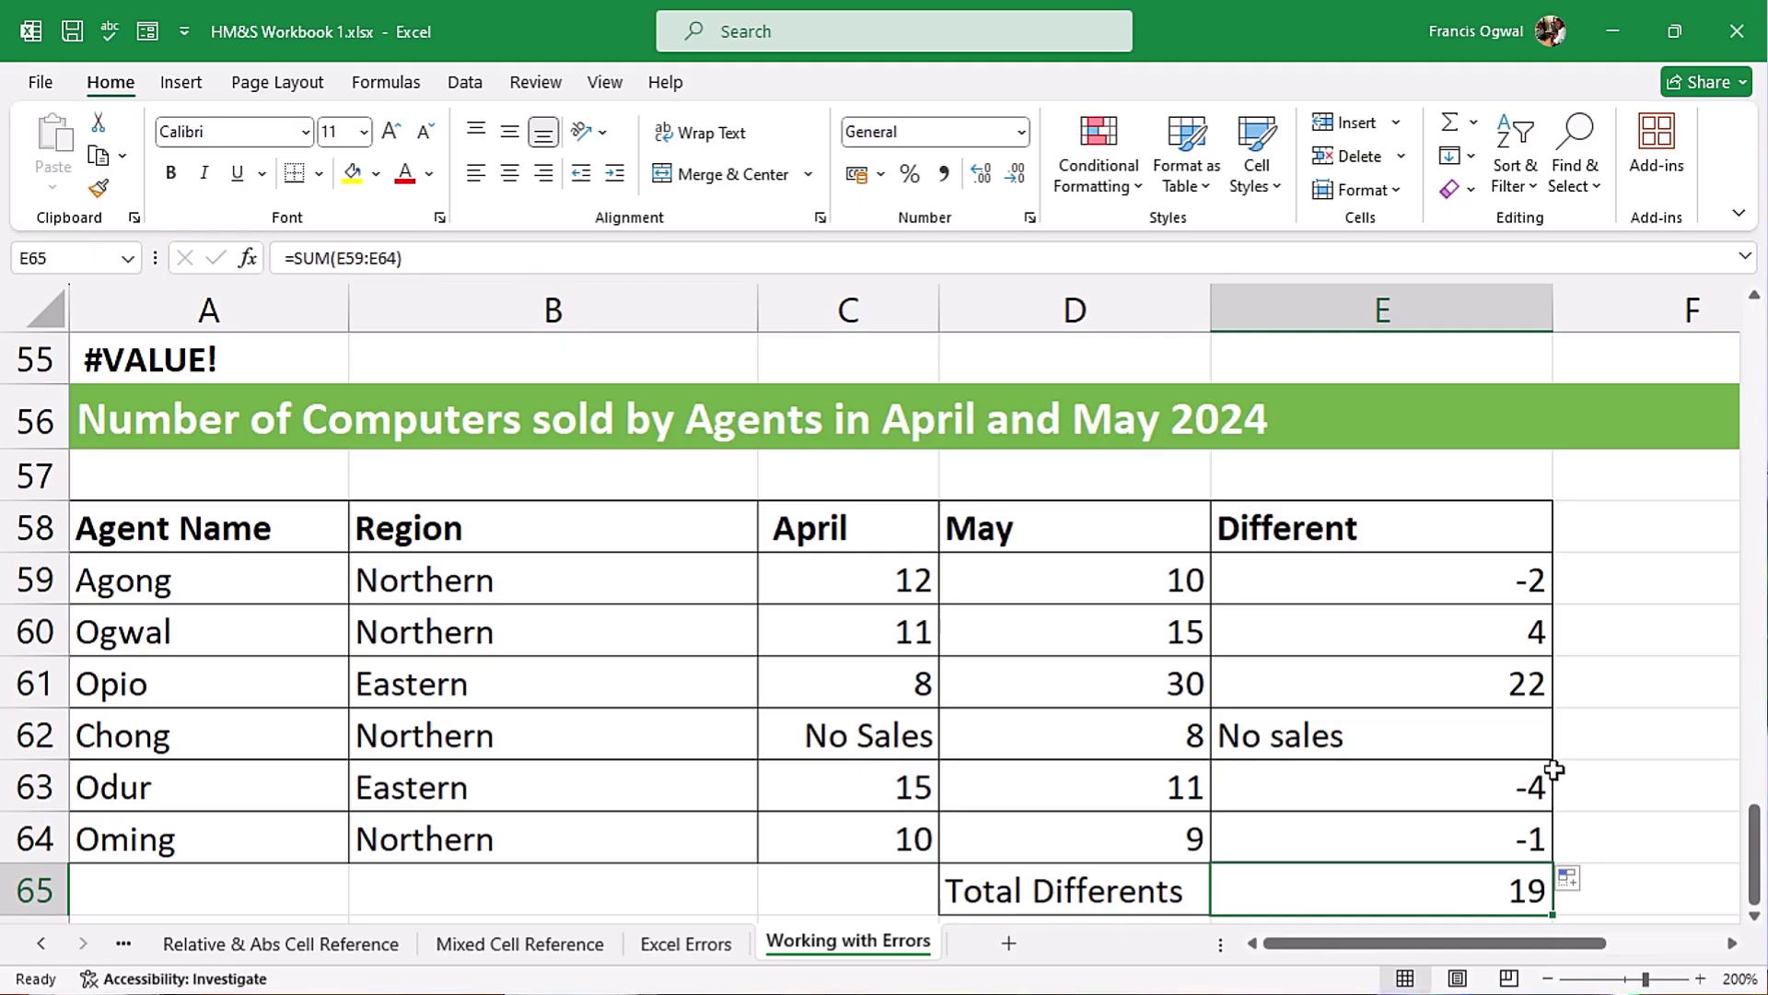